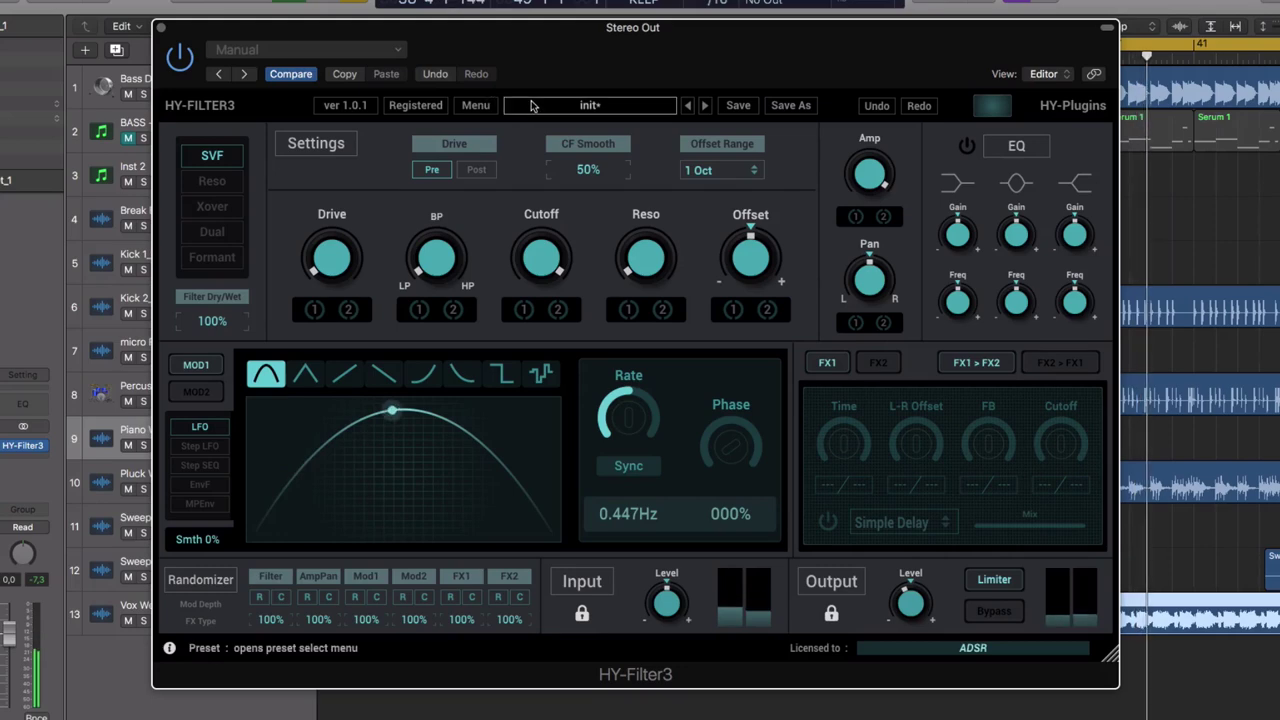
- Audition the factory presets Dual Filter 03 and Formant Filter 02
left_click(531, 105)
mouse_move(600, 131)
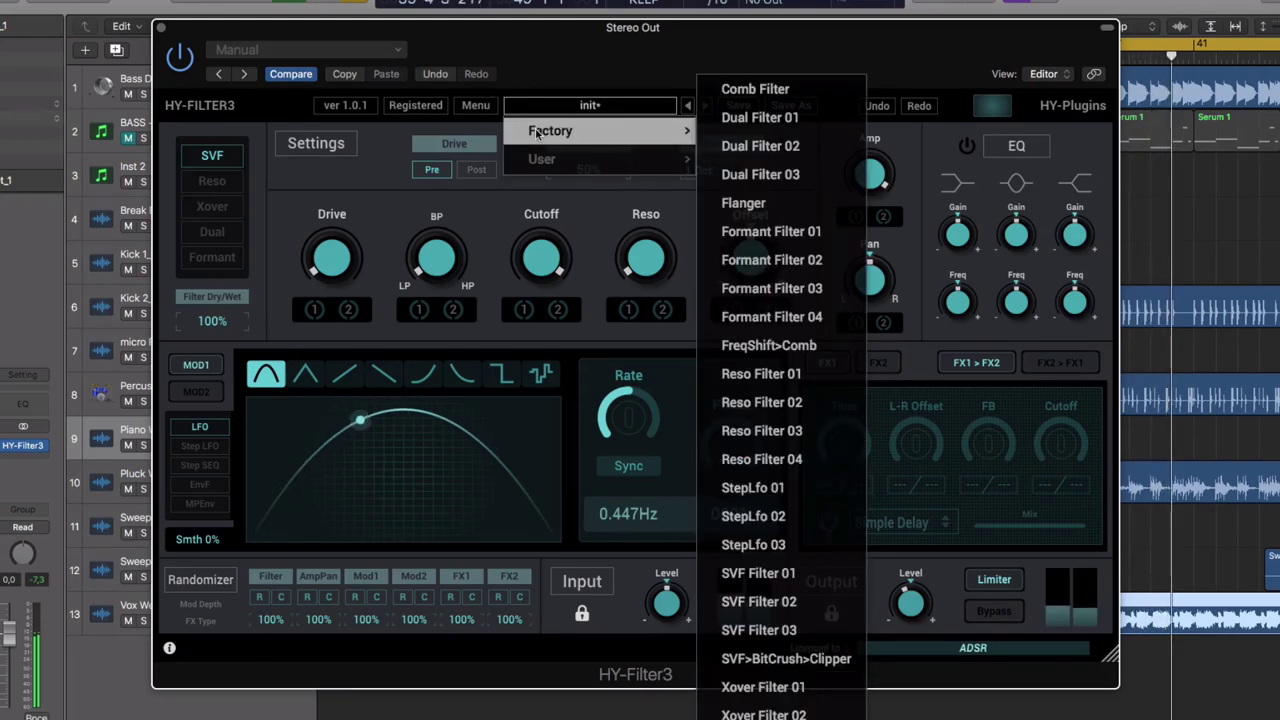
left_click(775, 174)
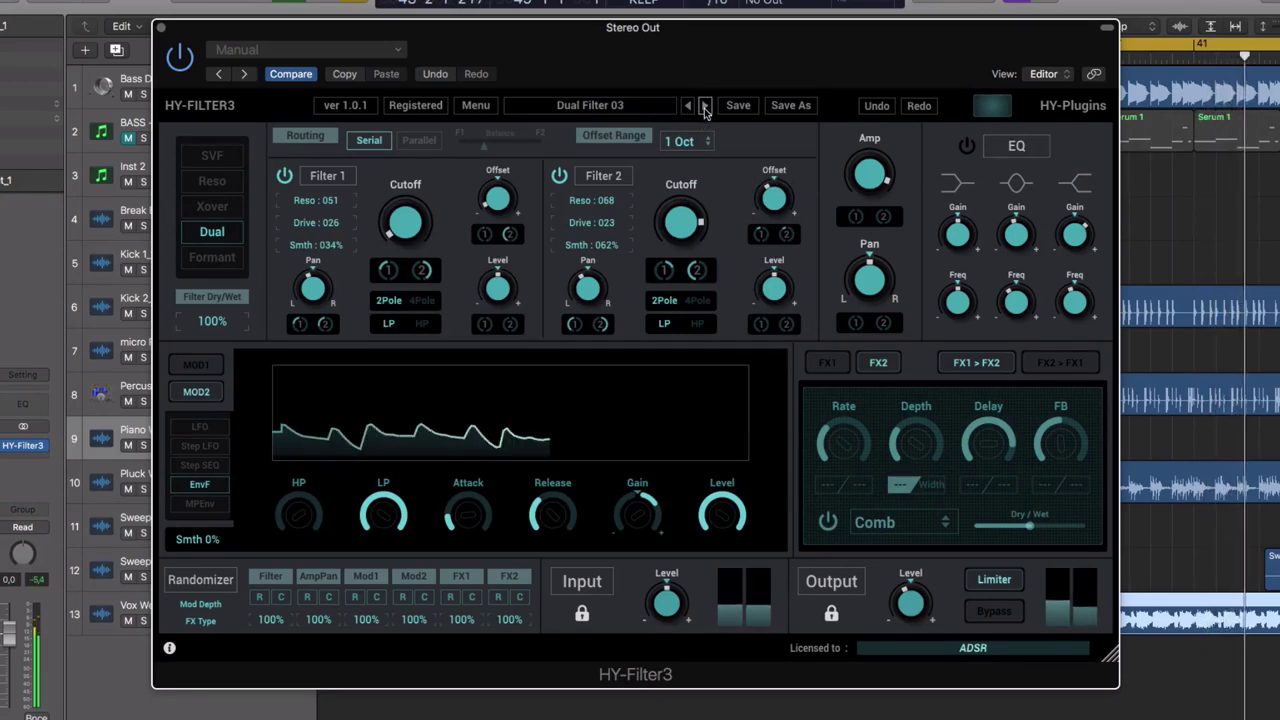
left_click(620, 107)
mouse_move(623, 126)
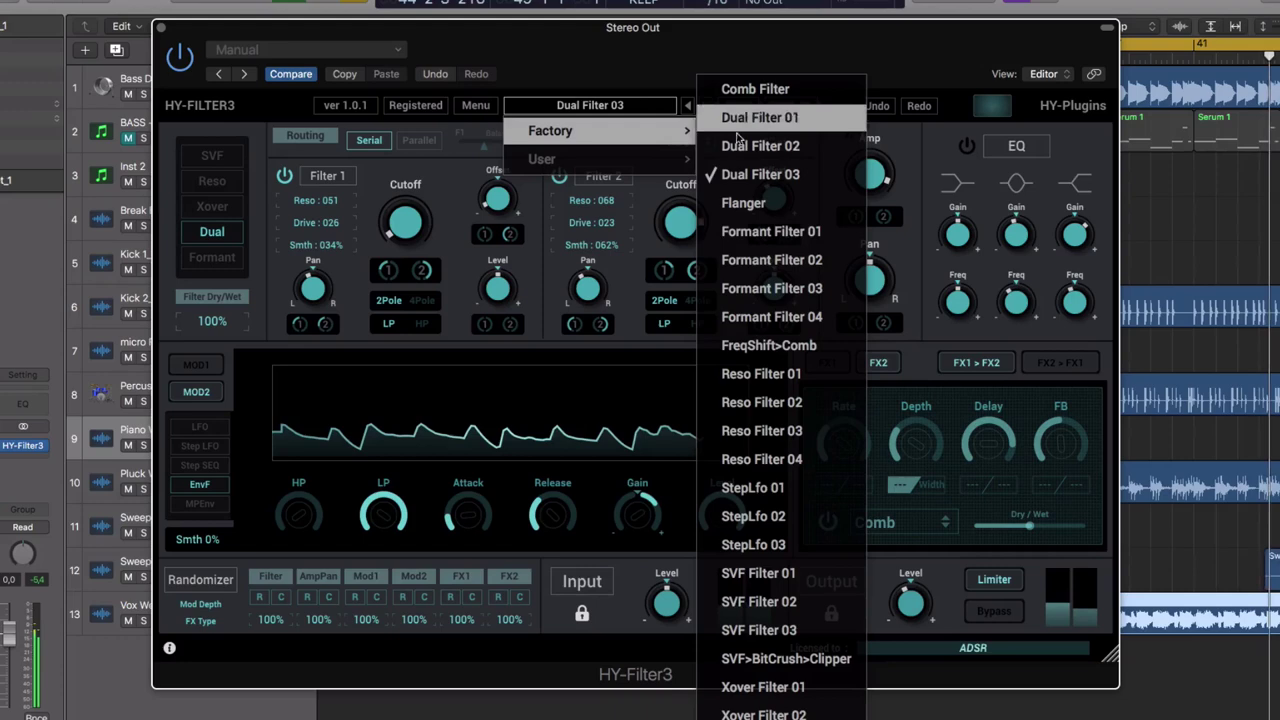
left_click(767, 260)
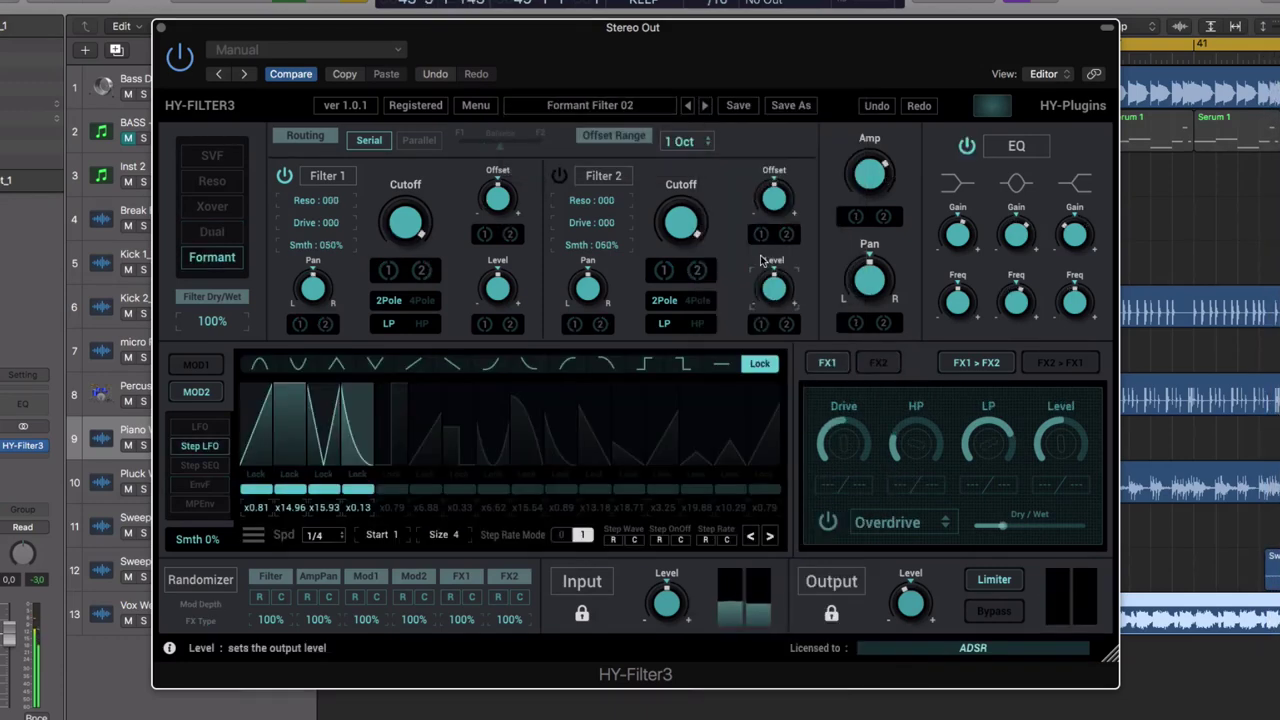
- Audition the factory presets Reso Filter 03 and StepLfo 02
left_click(632, 108)
mouse_move(634, 132)
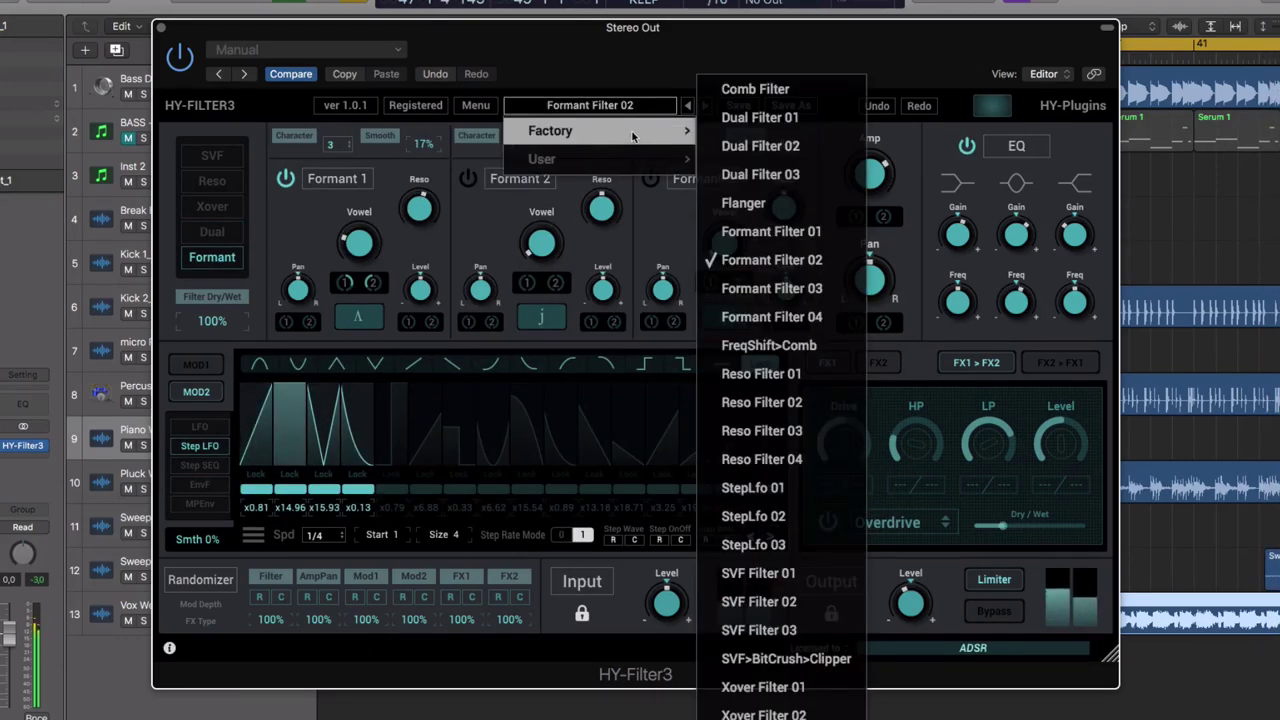
left_click(819, 441)
left_click(614, 108)
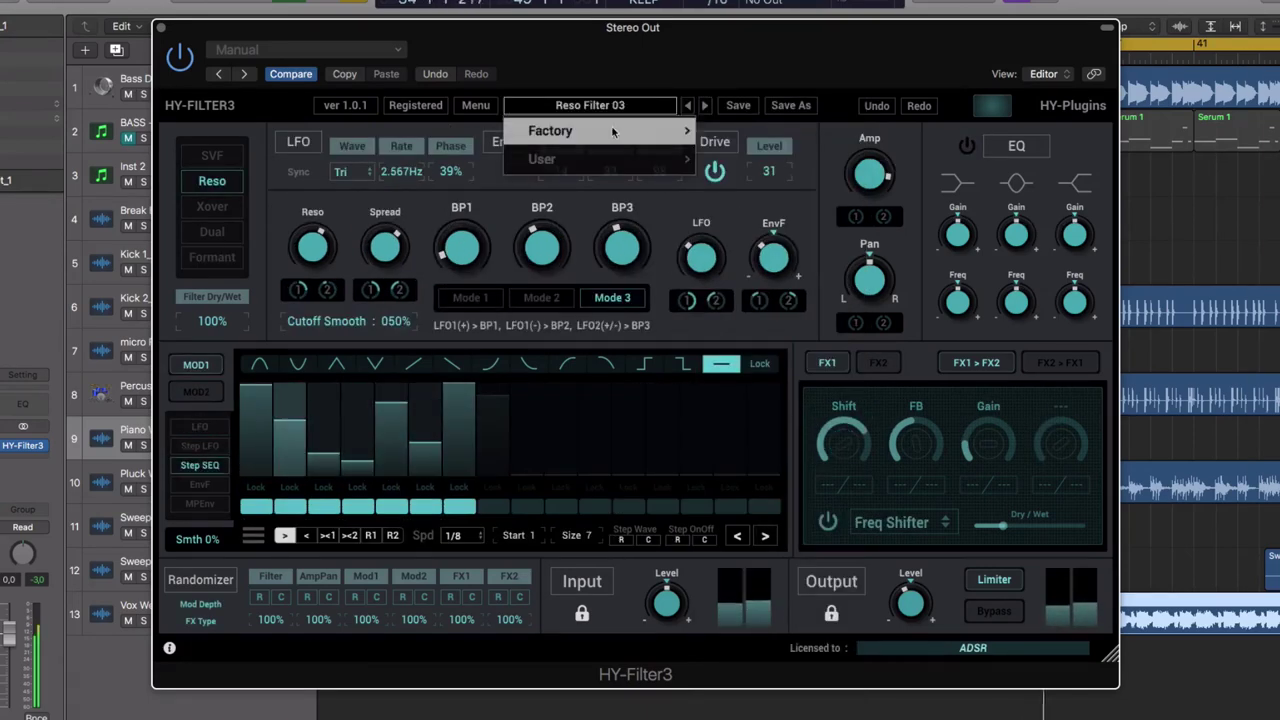
mouse_move(634, 131)
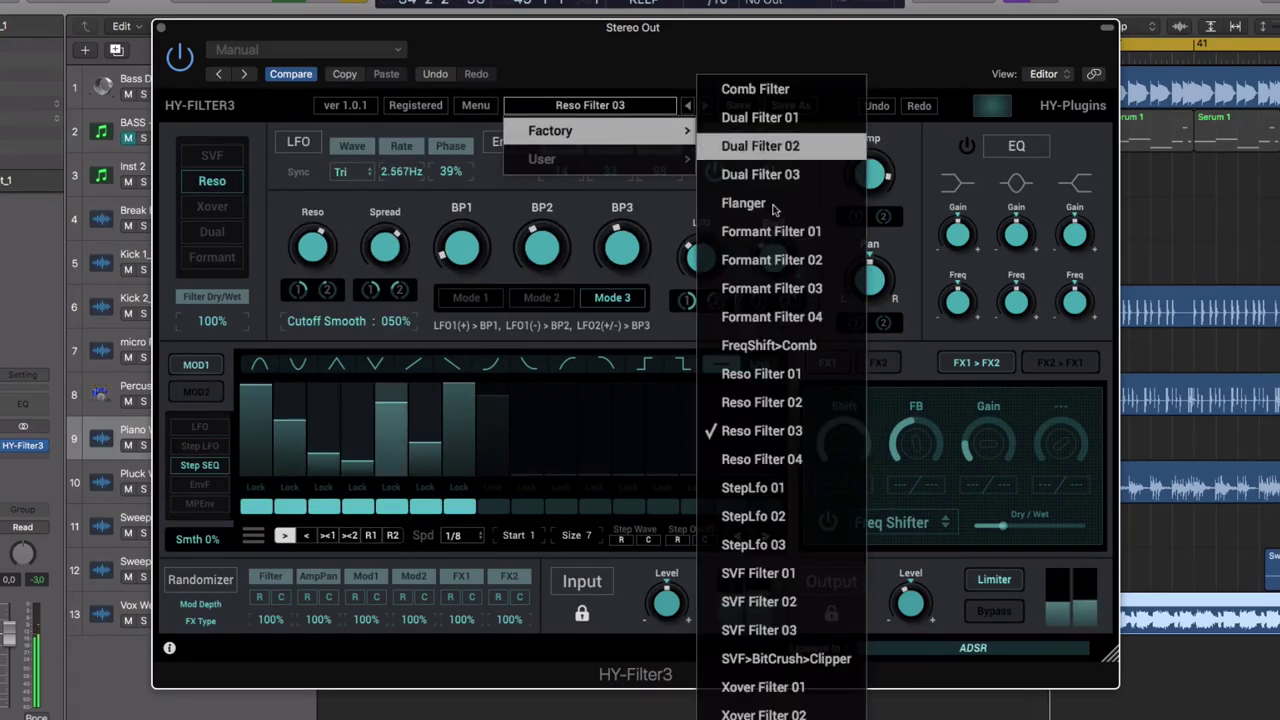
left_click(775, 518)
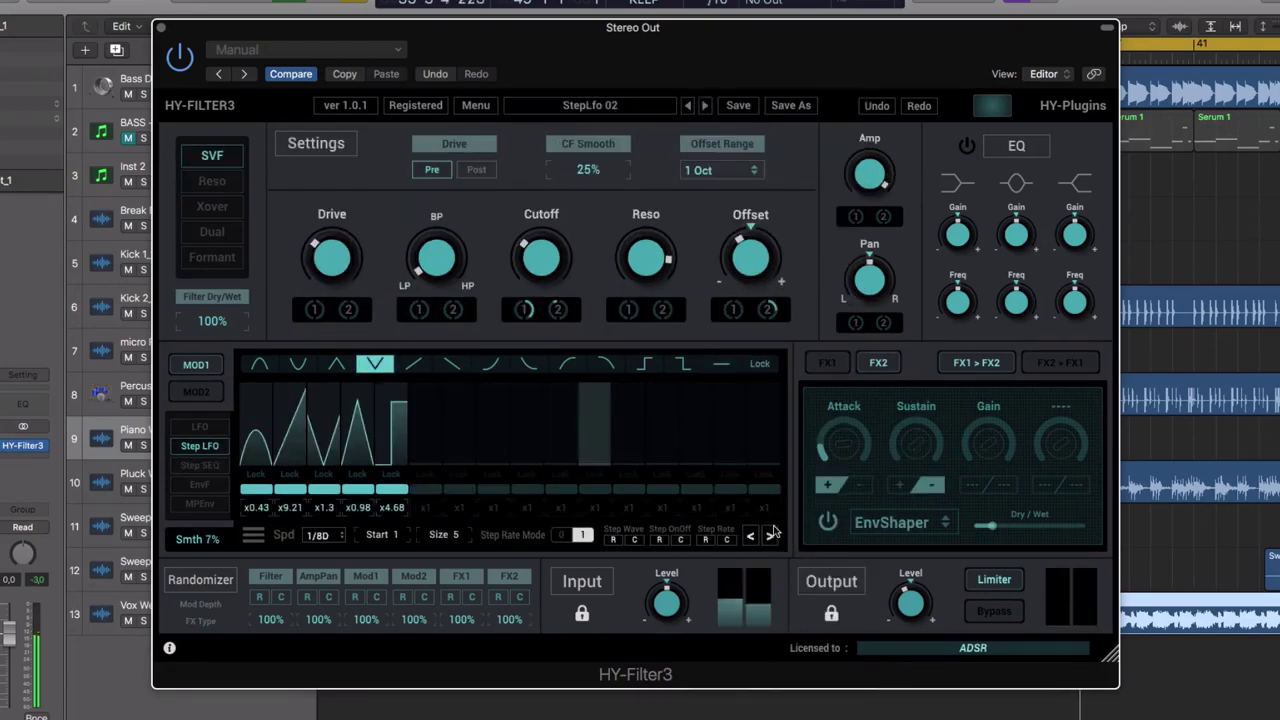
- Audition Xover Filter 02, then settle on the SVF Filter 03 factory preset
left_click(585, 108)
mouse_move(592, 131)
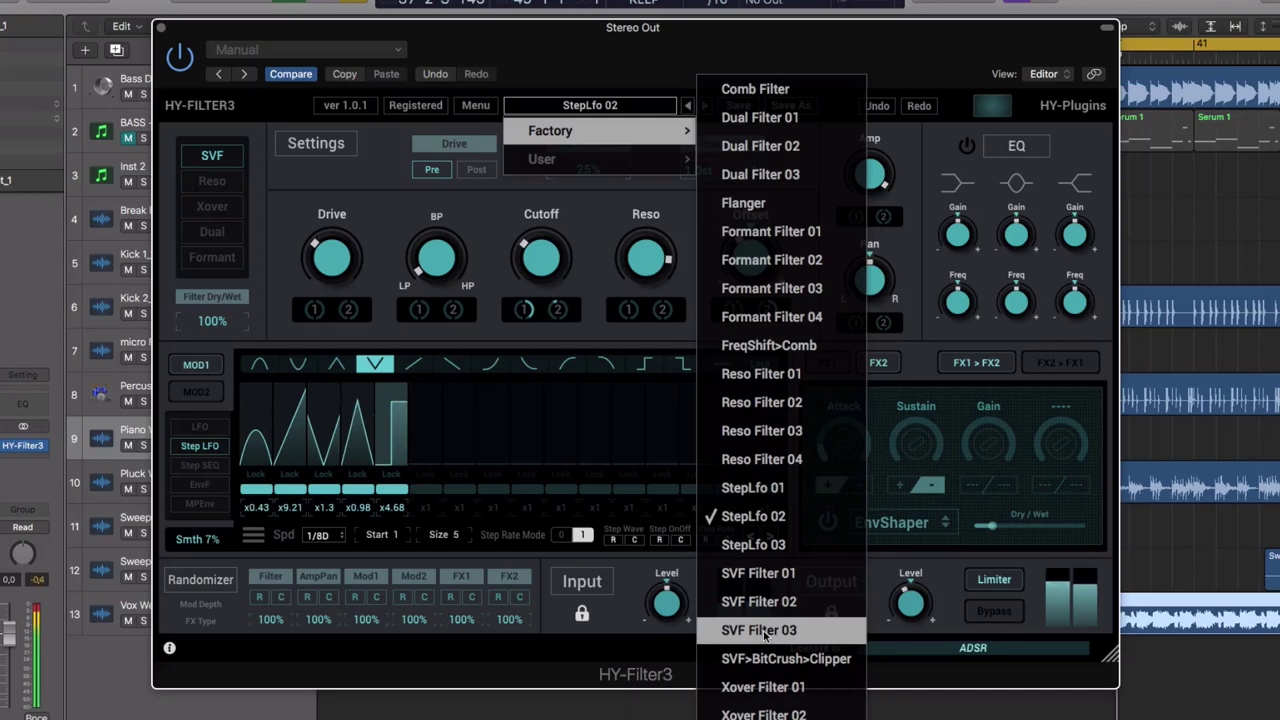
left_click(775, 712)
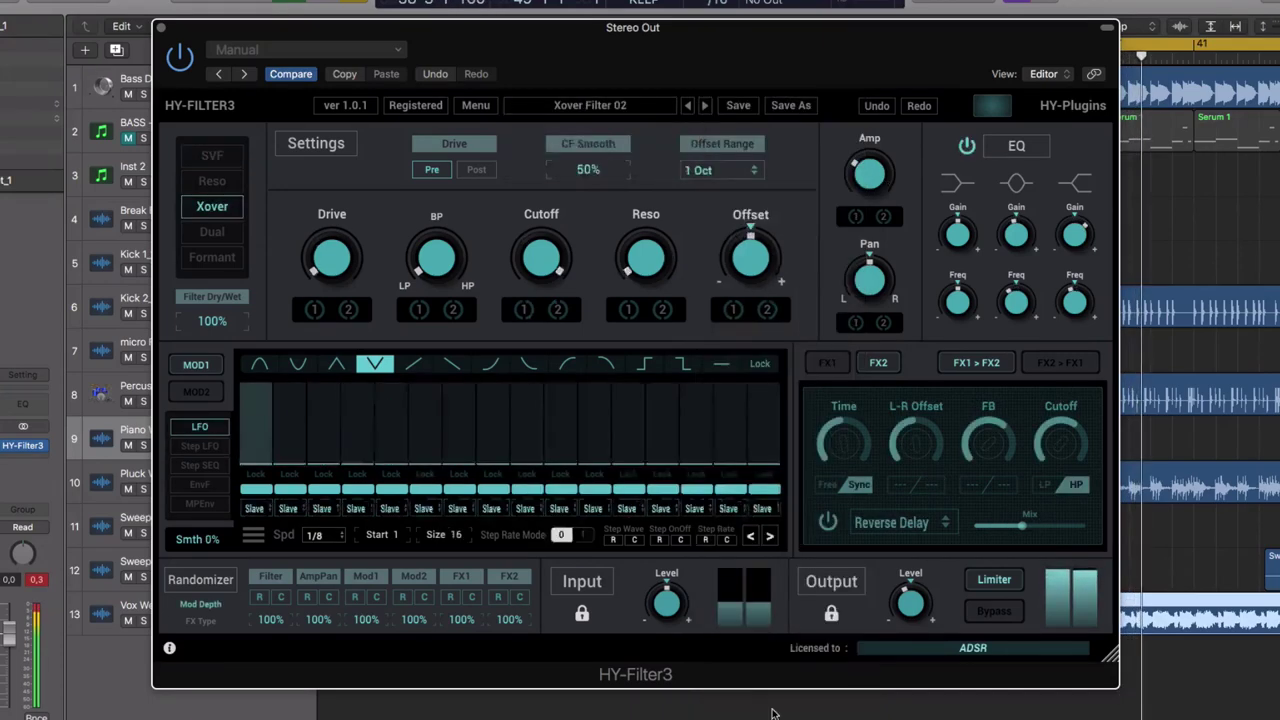
left_click(575, 108)
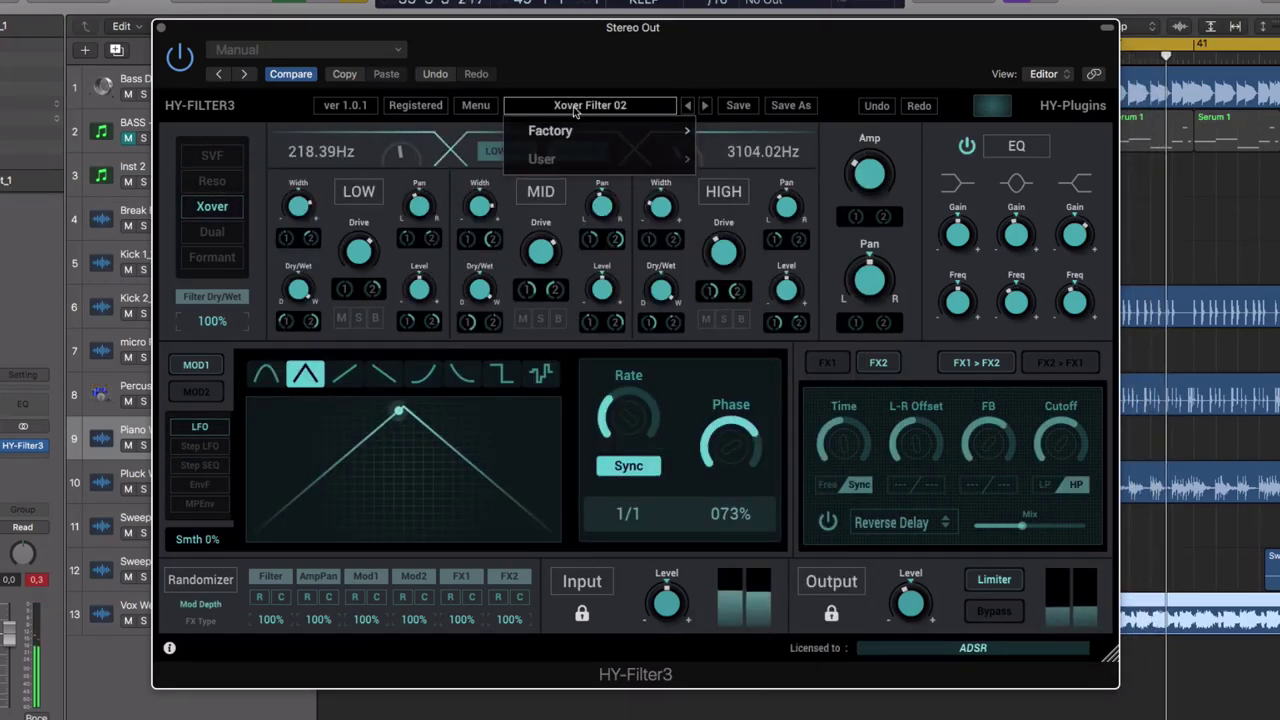
mouse_move(590, 131)
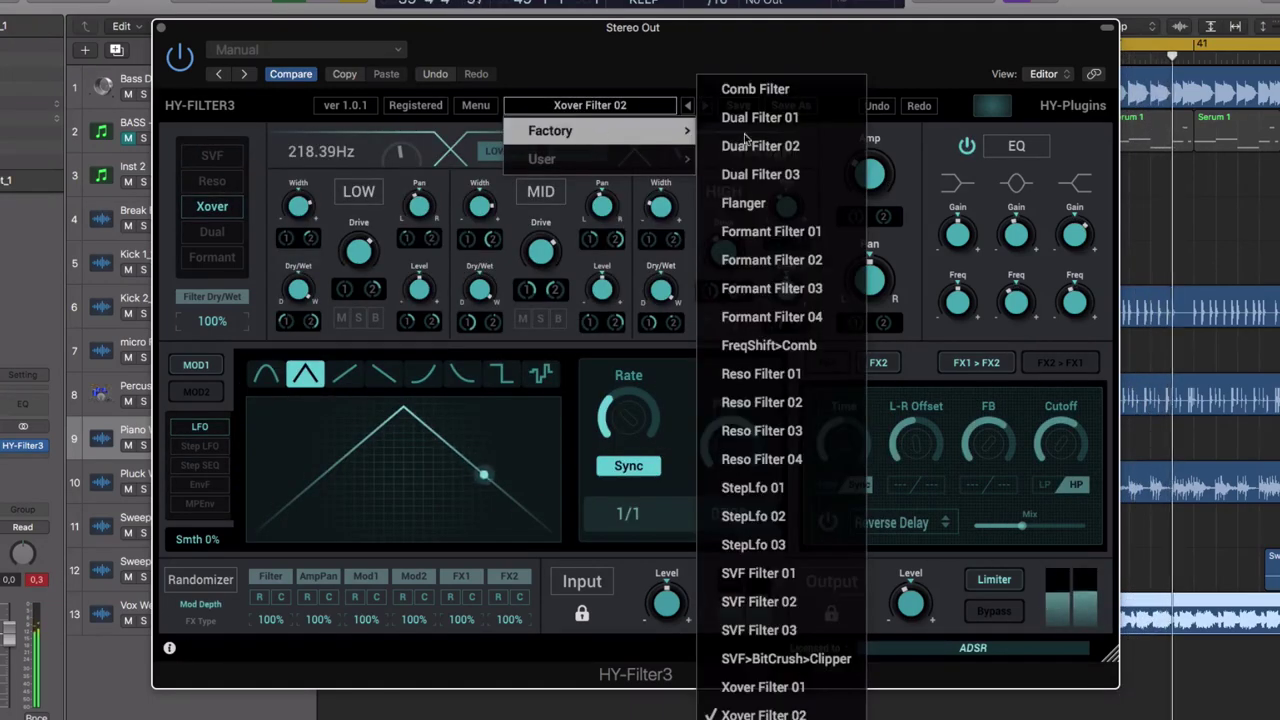
left_click(800, 629)
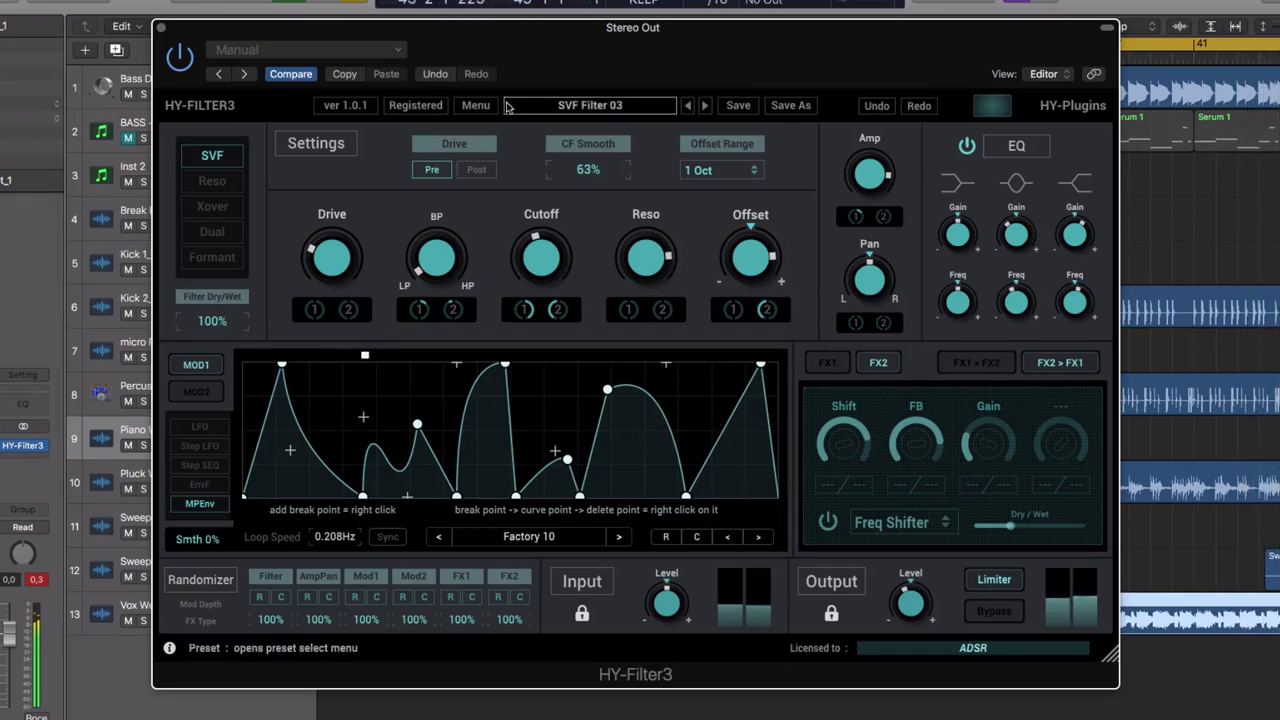
- Initialize all parameters, cycle through the filter types back to SVF, and set Cutoff just past centre
left_click(472, 105)
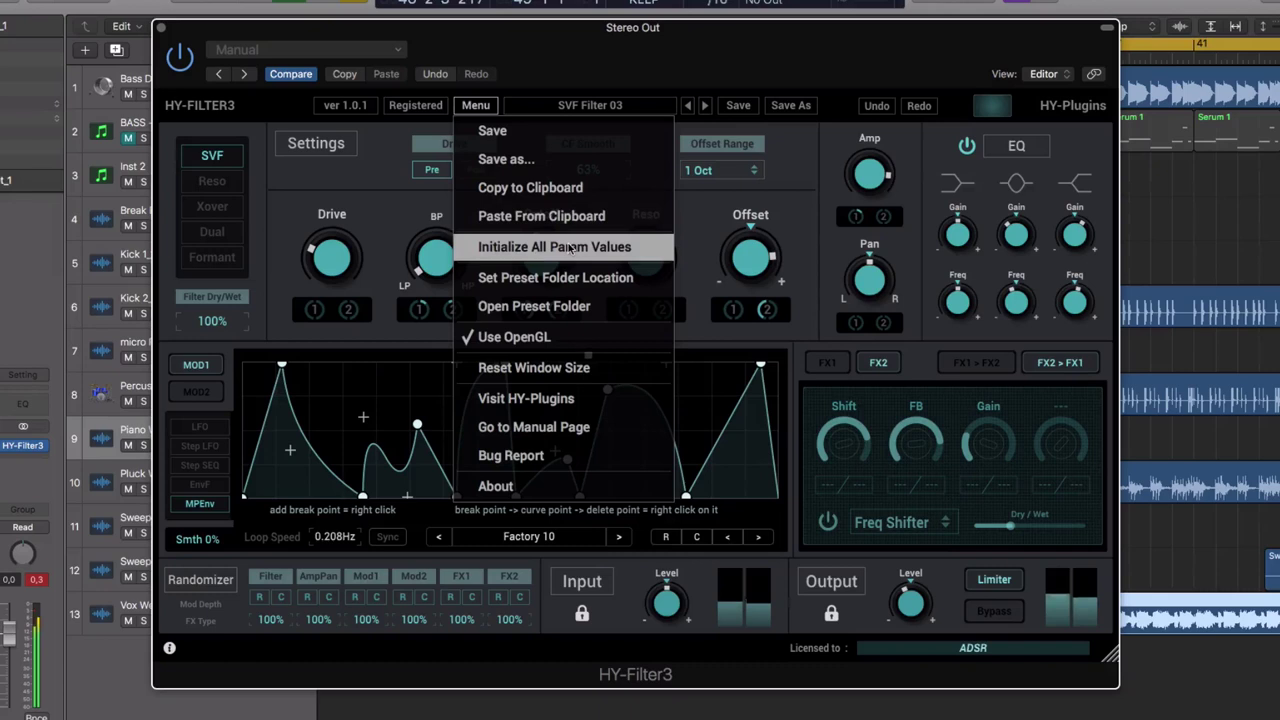
left_click(572, 247)
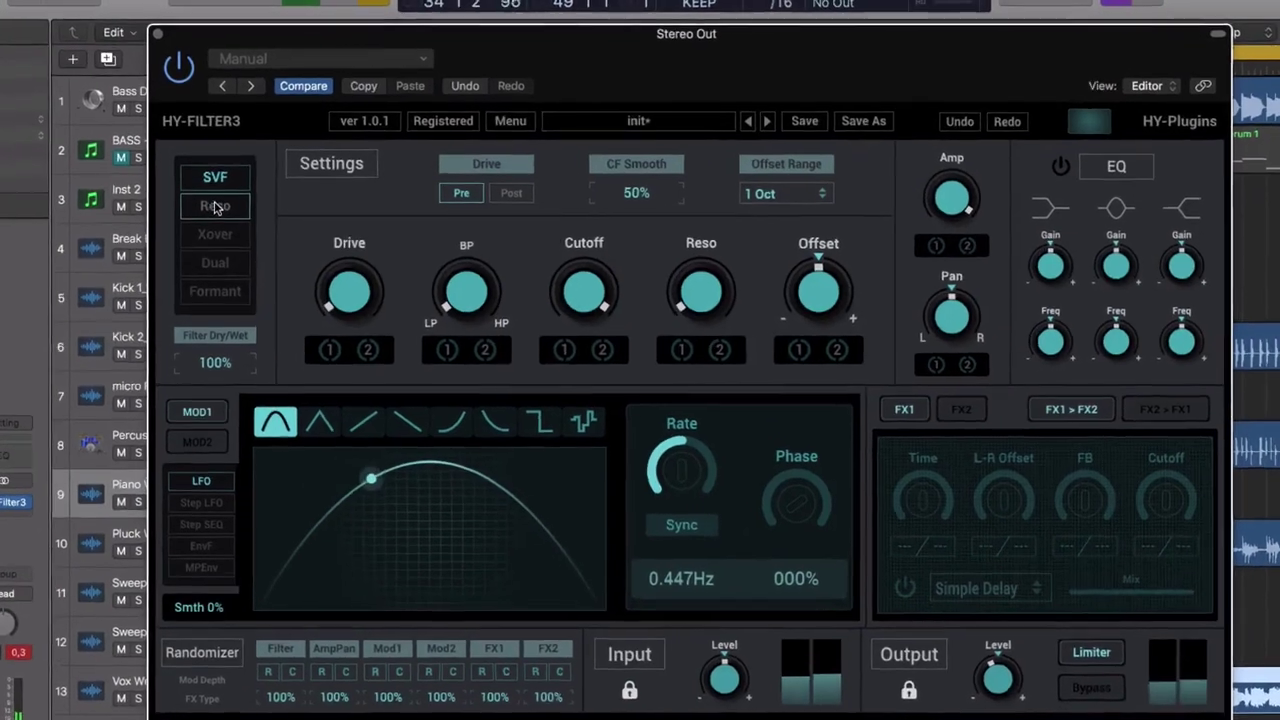
left_click(212, 181)
left_click(212, 206)
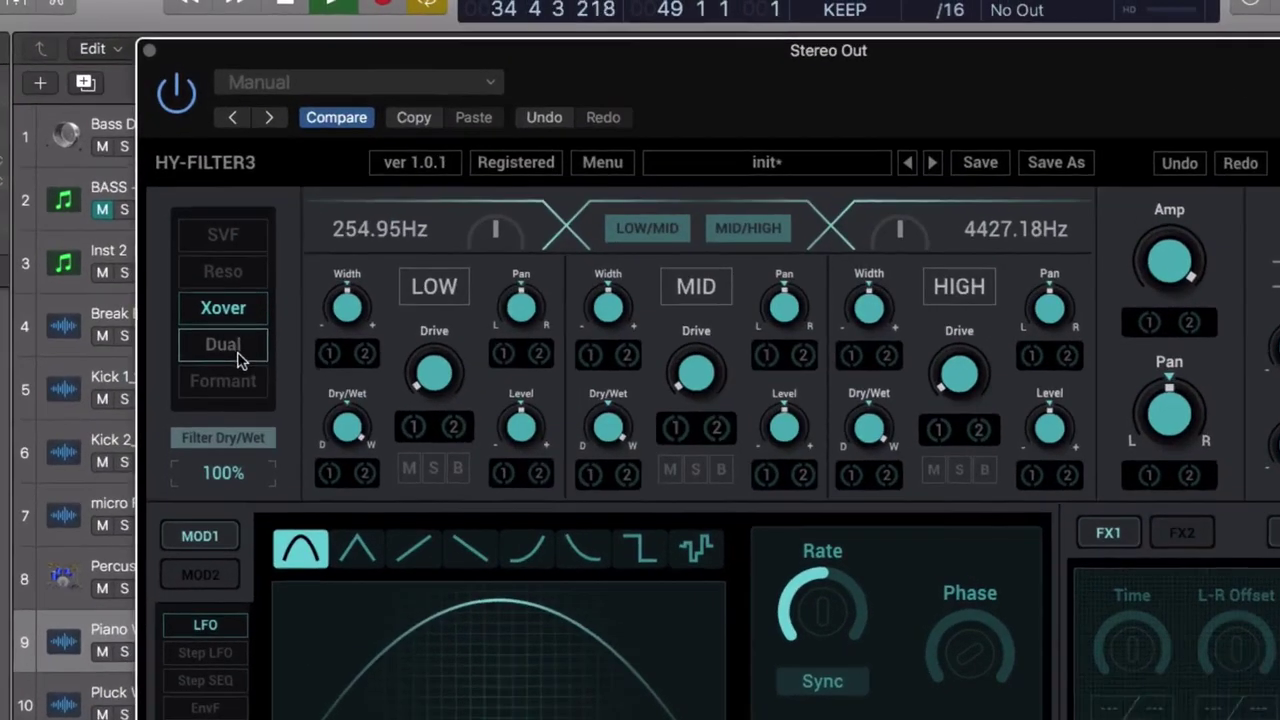
left_click(238, 320)
left_click(230, 351)
left_click(225, 216)
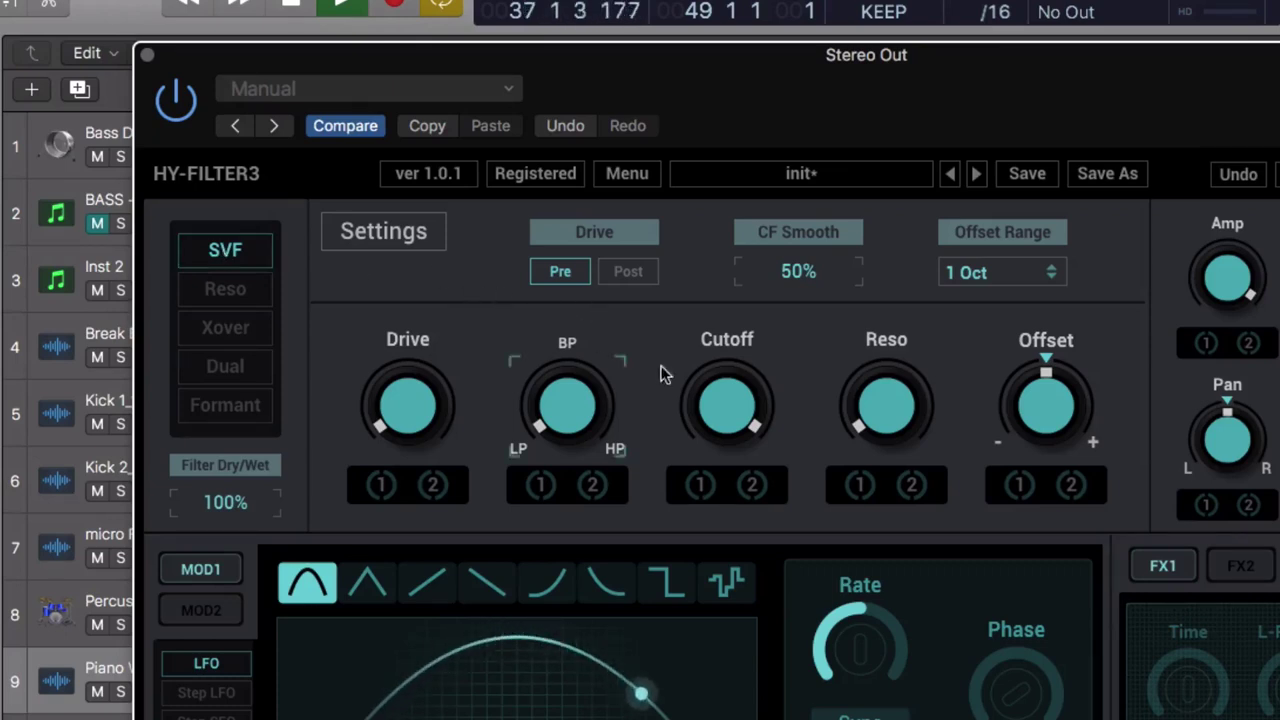
left_click_drag(703, 452, 789, 500)
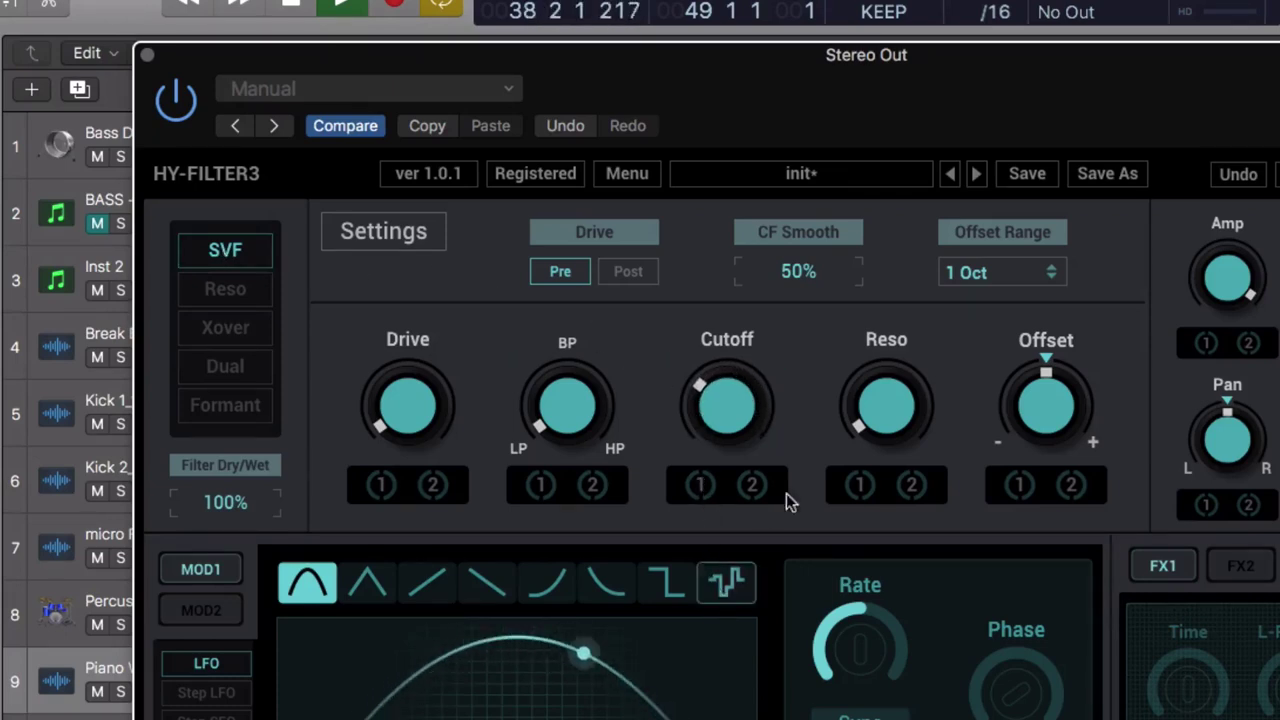
left_click_drag(726, 418, 729, 323)
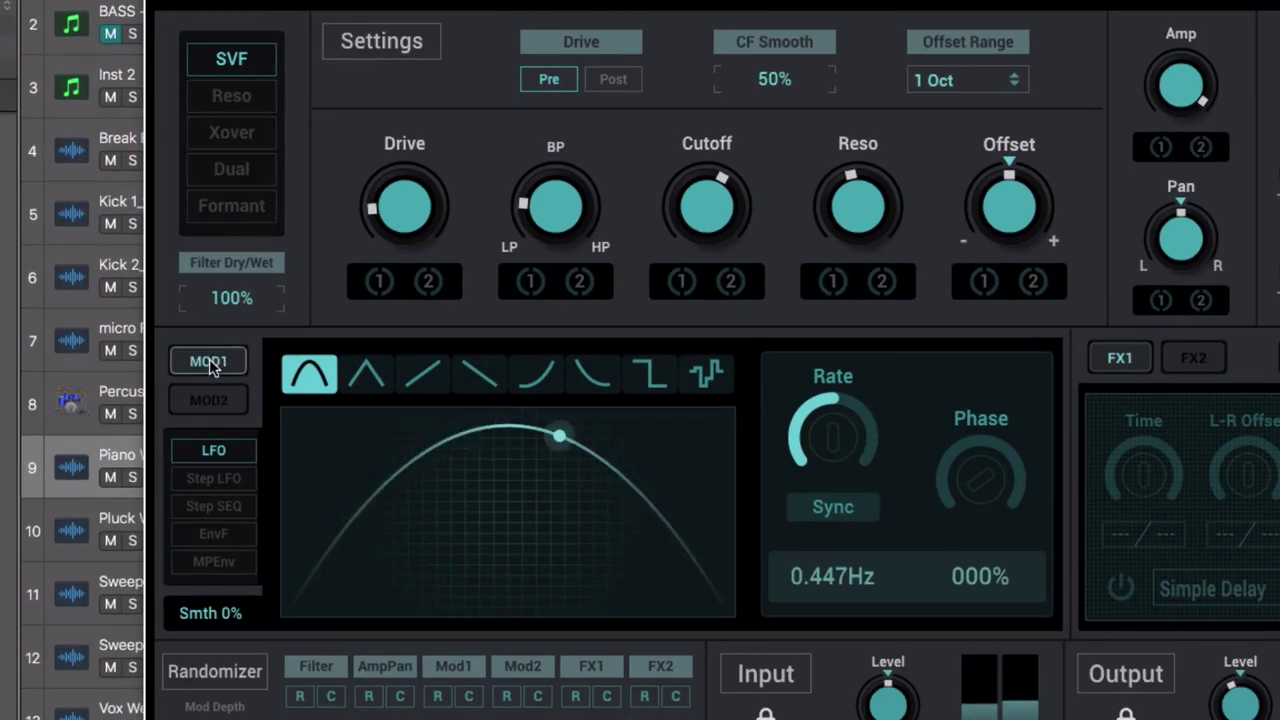
- Set the Reso filter to Mode 3 with raised Reso, wider Spread and Drive at 58, then switch to Xover
left_click(232, 96)
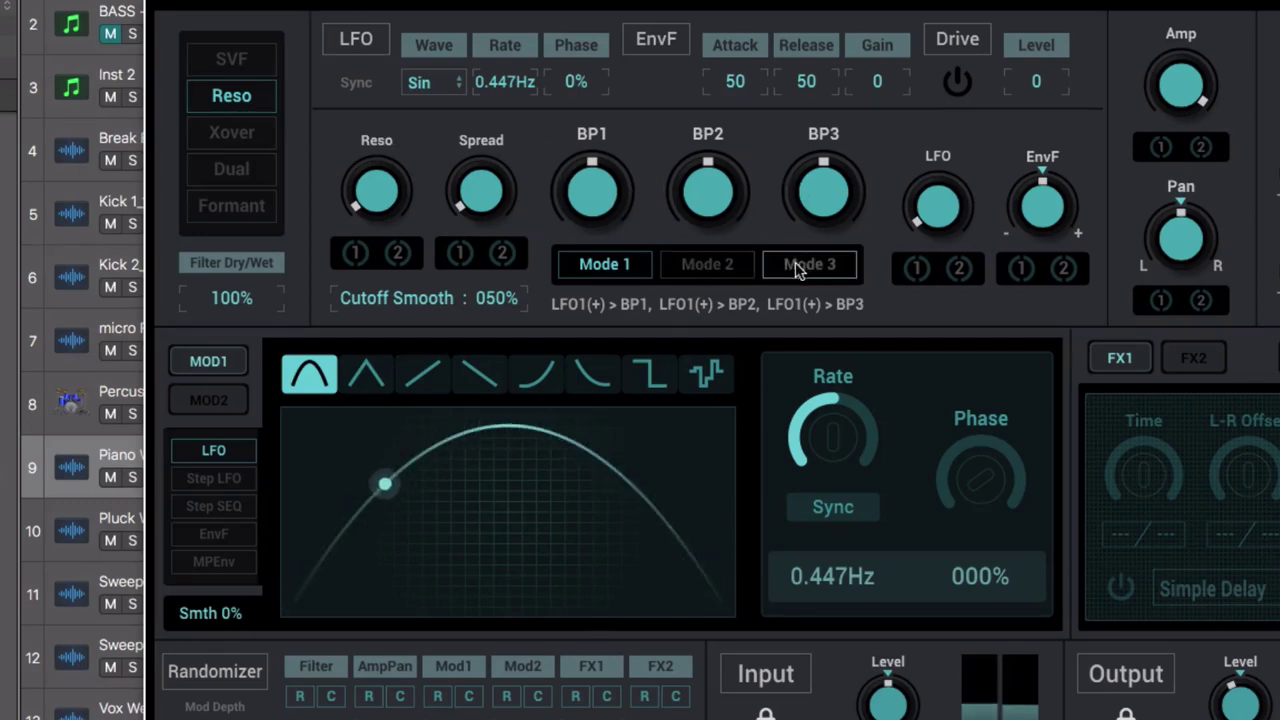
left_click(712, 270)
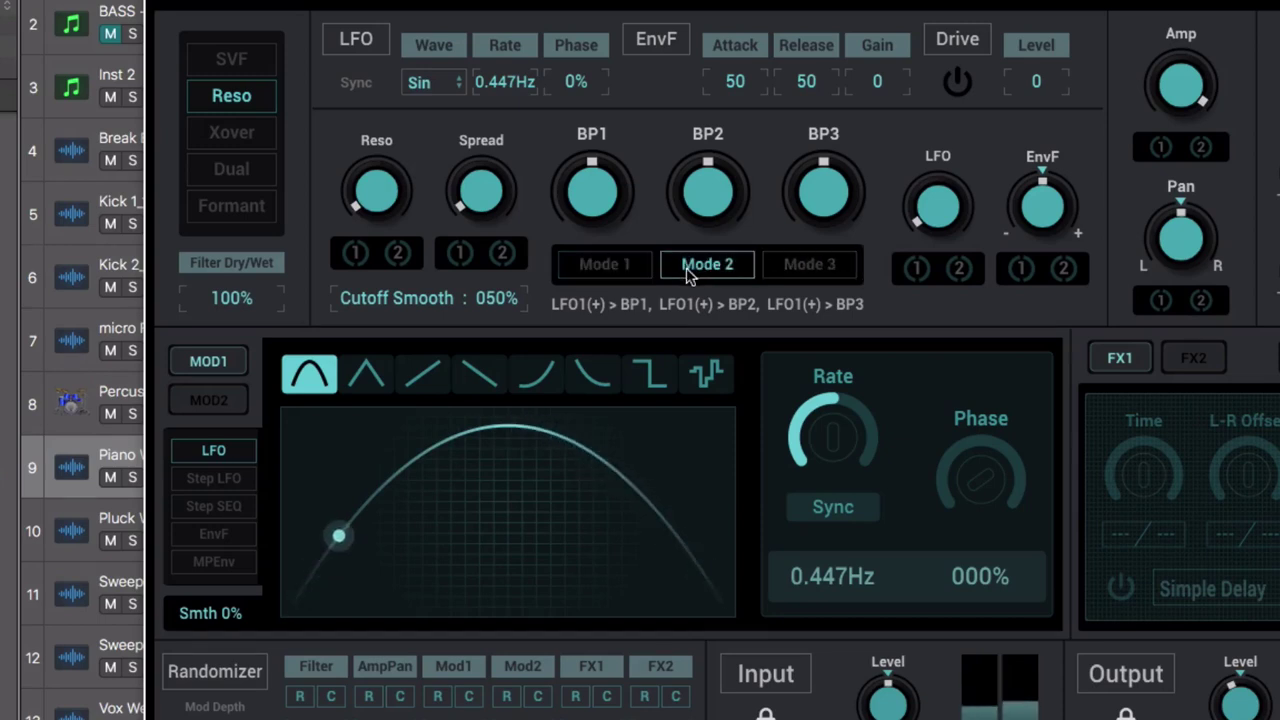
left_click(790, 268)
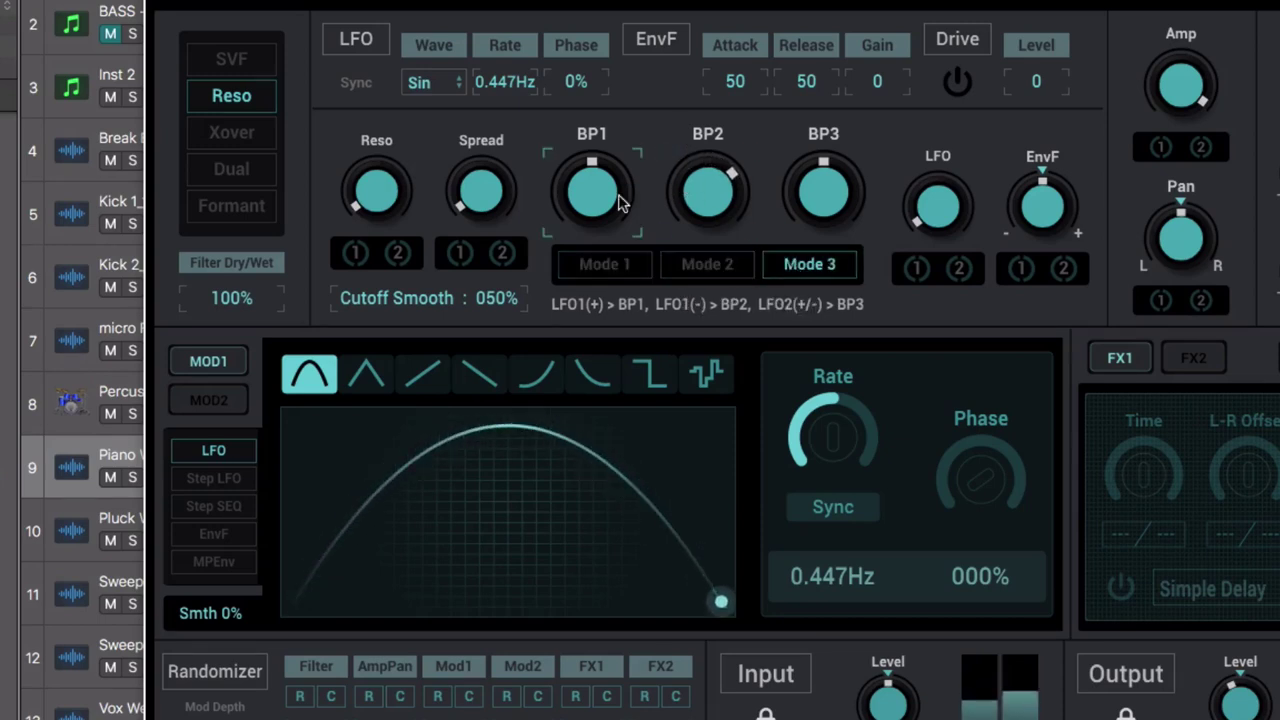
left_click_drag(377, 190, 366, 122)
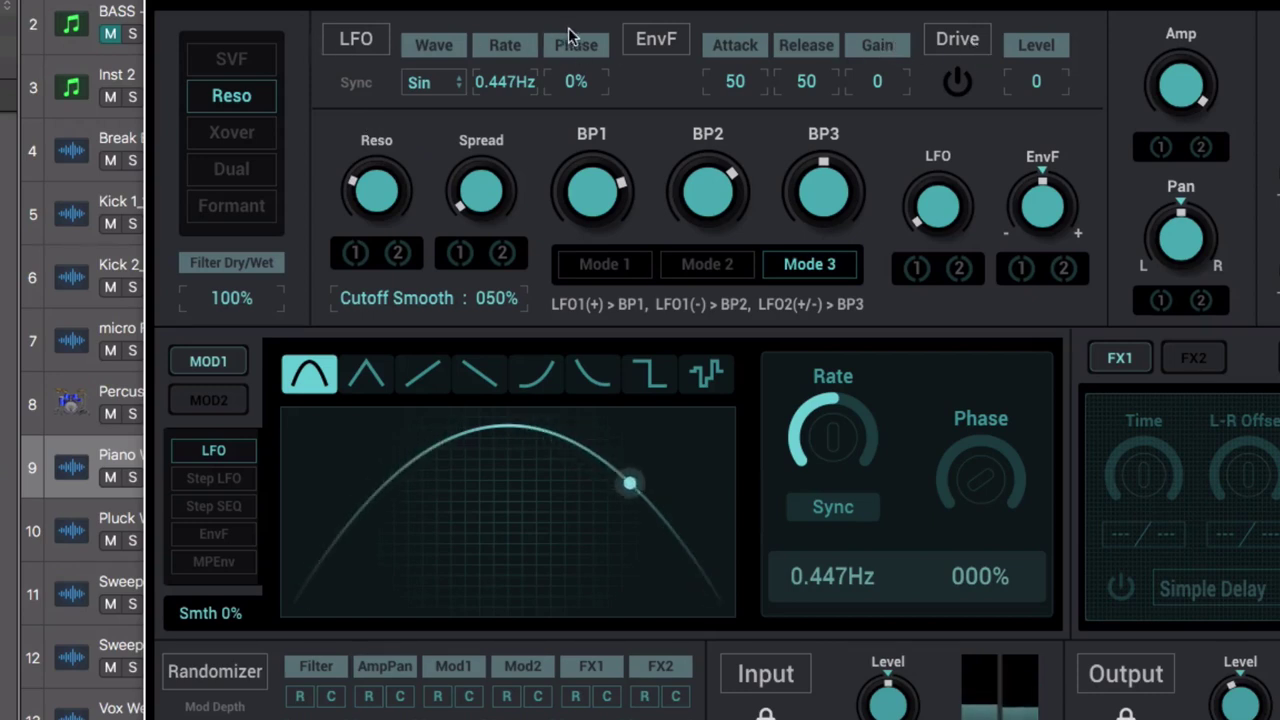
left_click(957, 80)
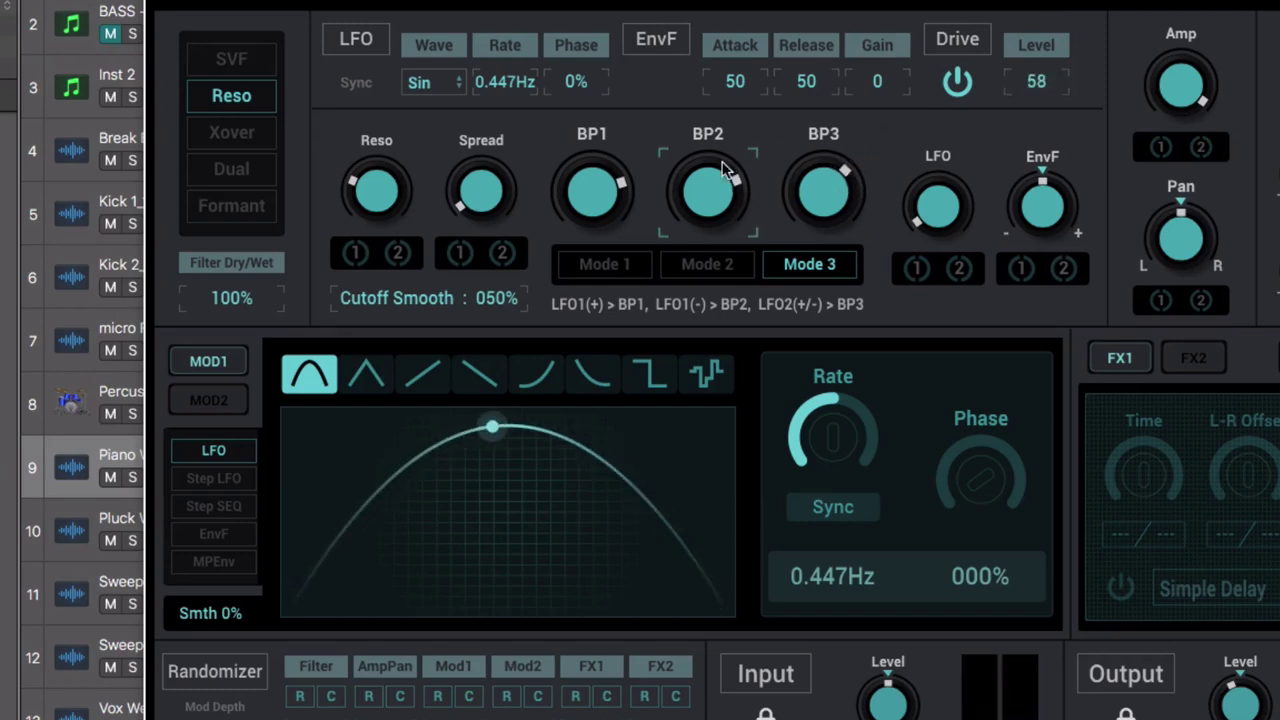
left_click_drag(458, 194, 460, 5)
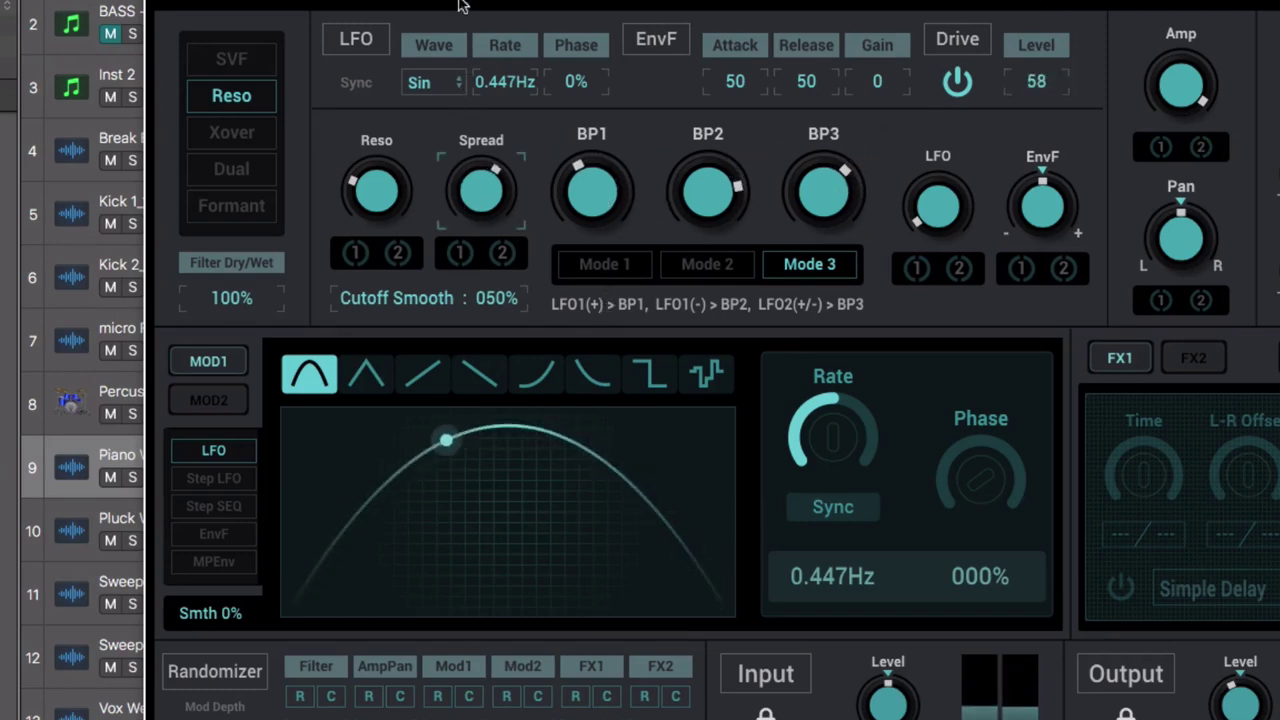
left_click_drag(357, 245, 391, 206)
left_click(217, 132)
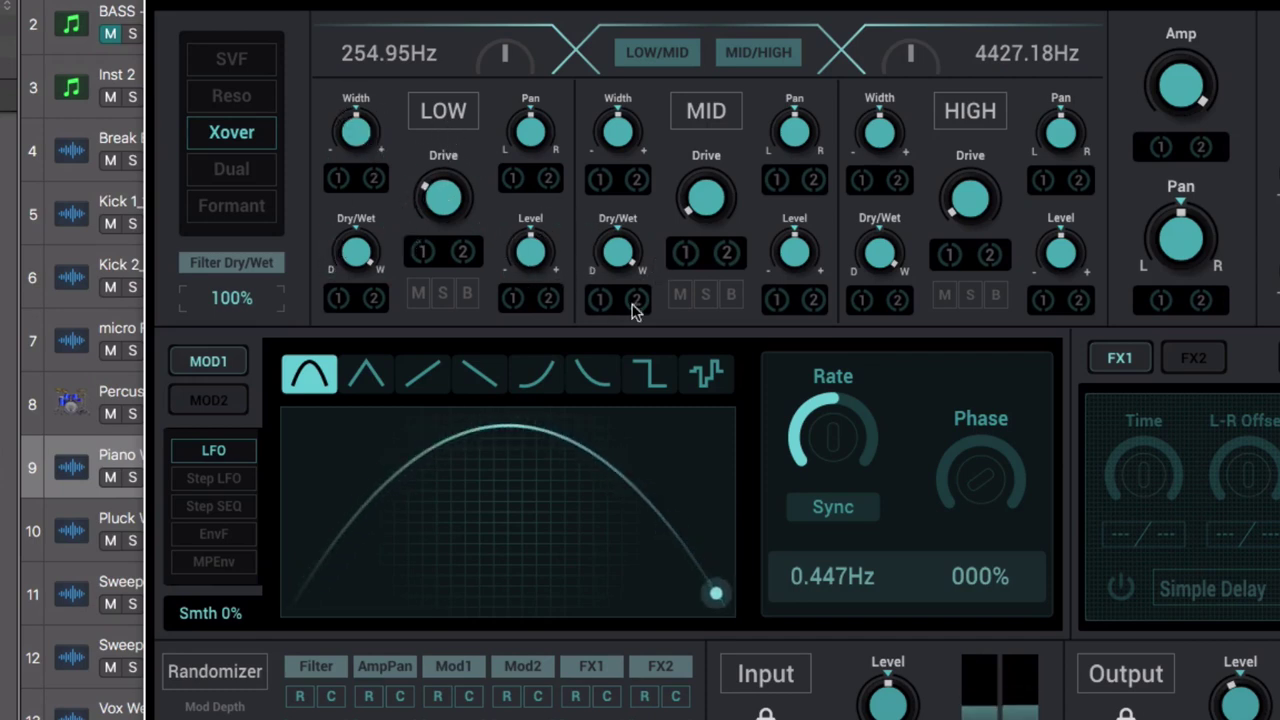
- Solo the LOW, MID and HIGH bands in turn, raise HIGH drive, unsolo, and set LFO rate to 0.308Hz
left_click(443, 296)
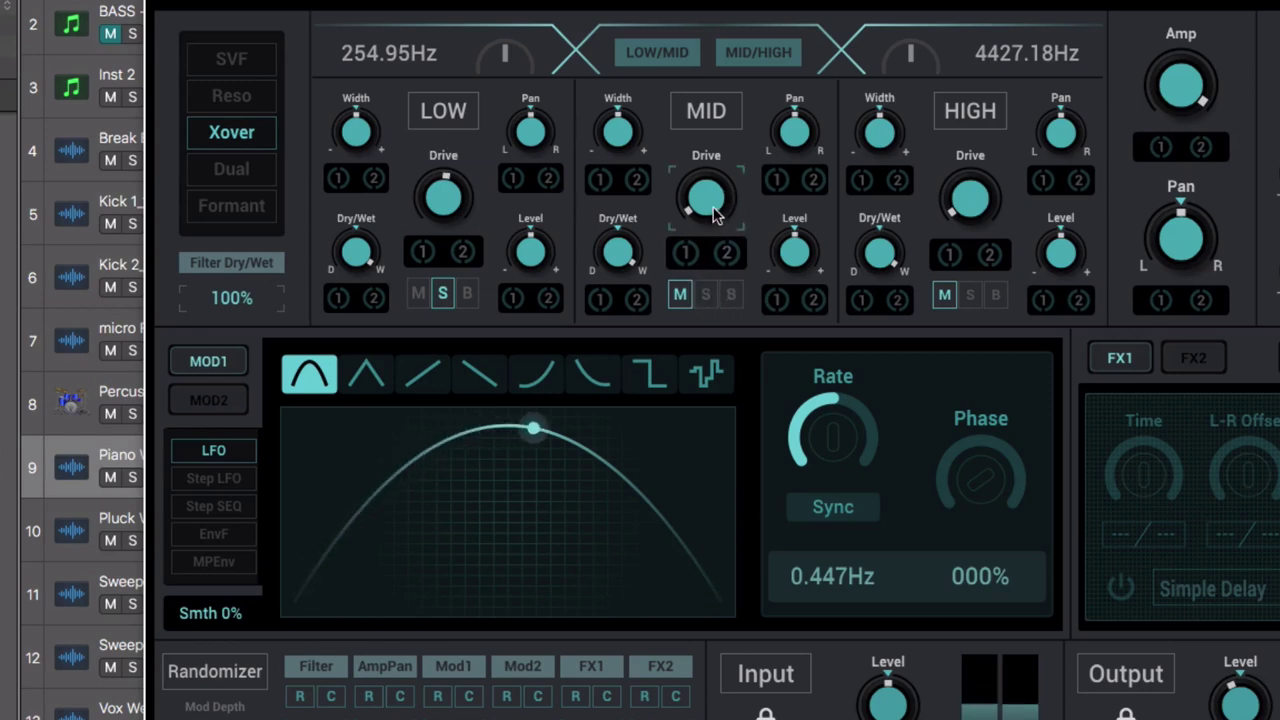
left_click(705, 294)
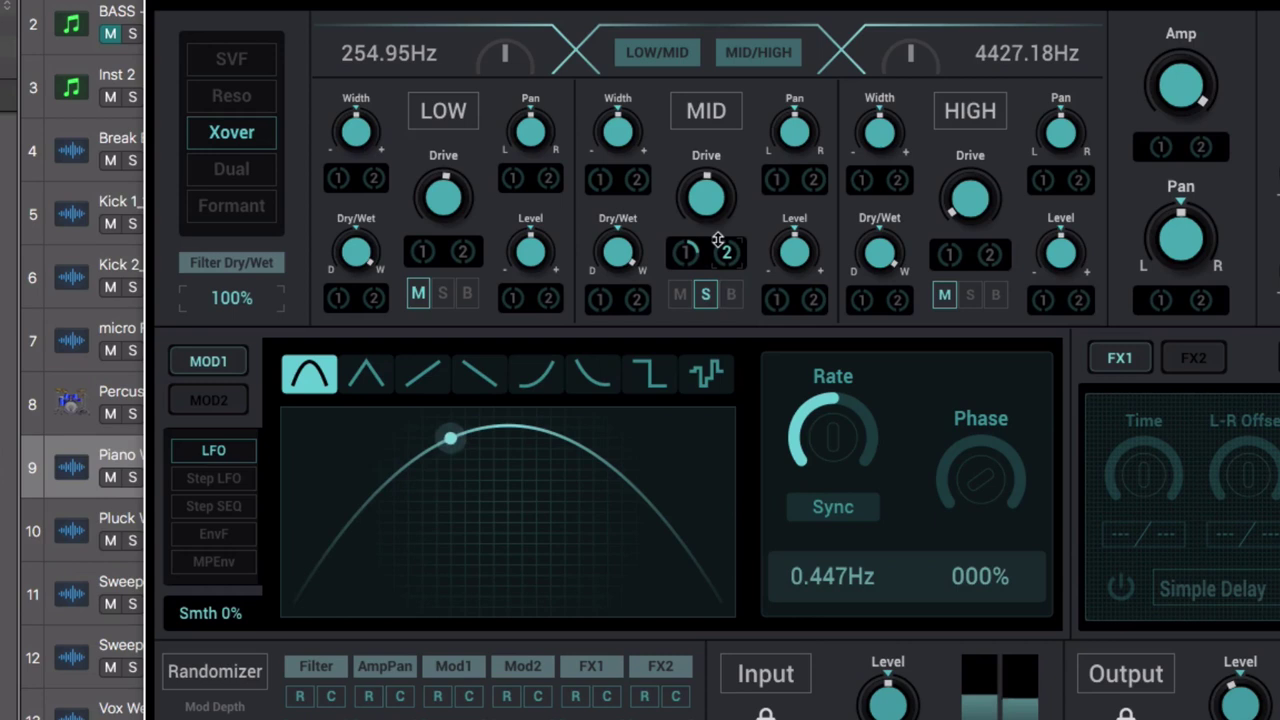
left_click(969, 294)
left_click_drag(969, 198, 969, 86)
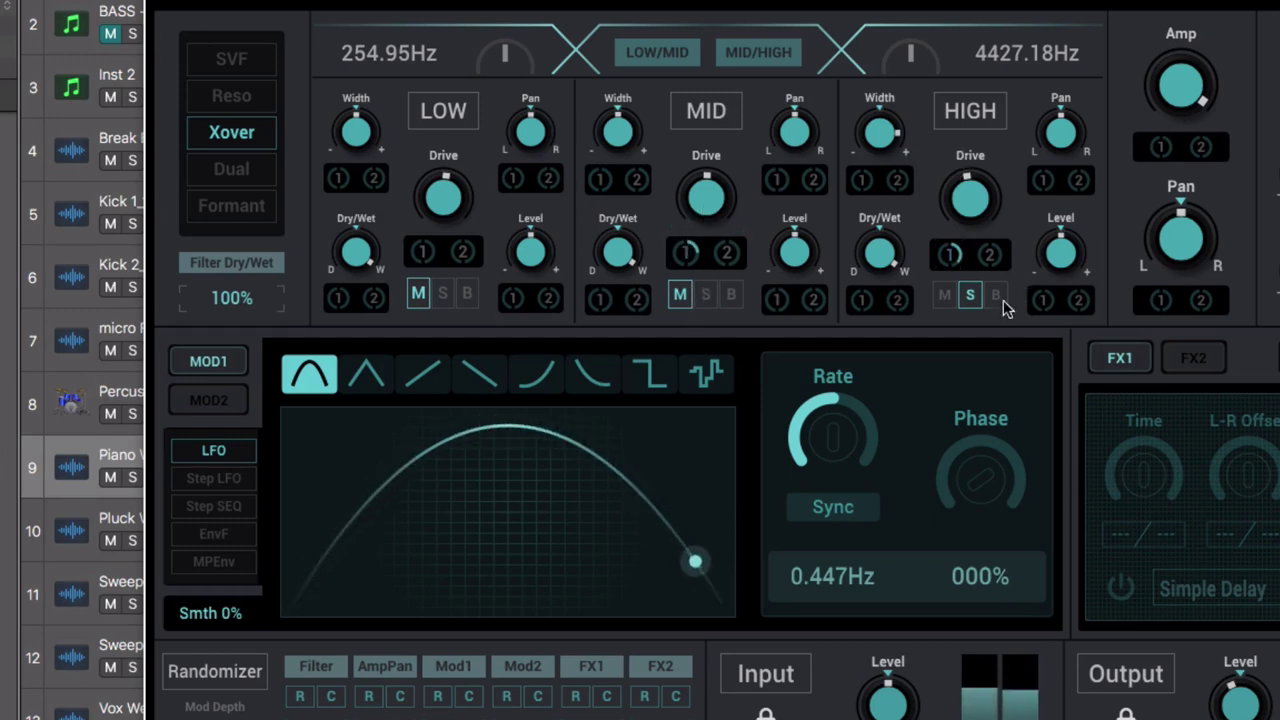
left_click(969, 295)
left_click_drag(826, 426, 852, 480)
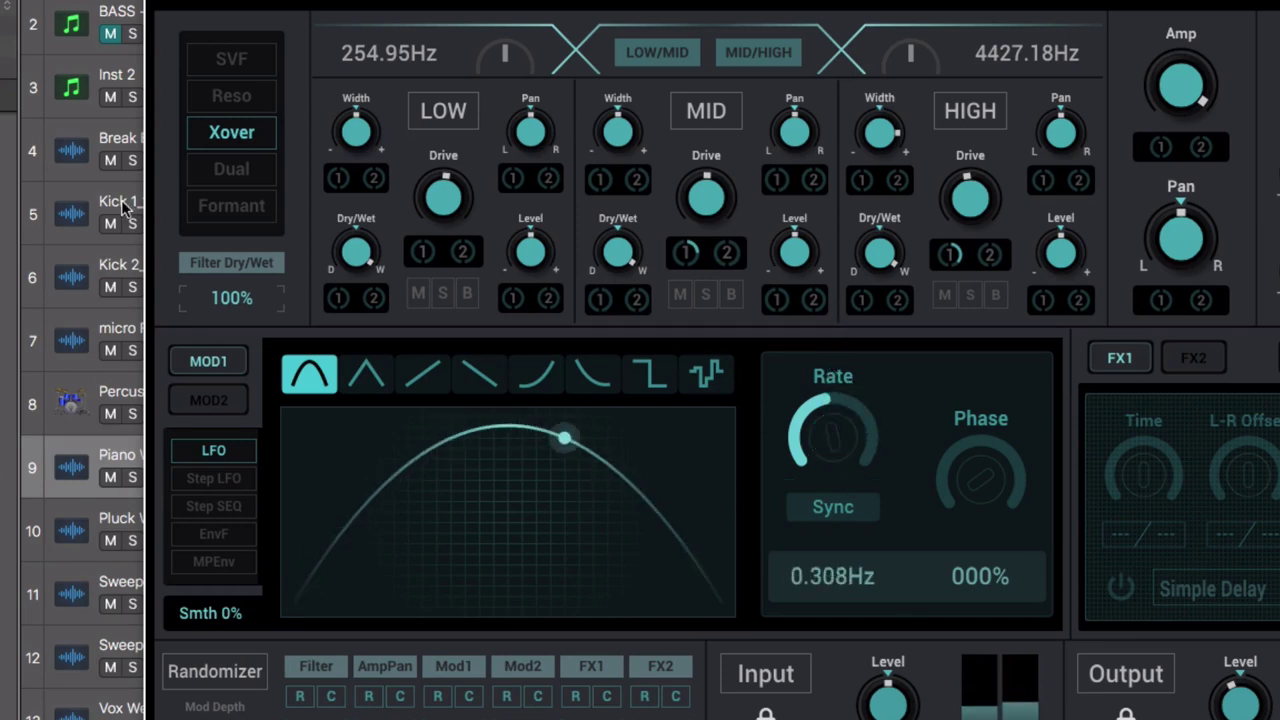
- Switch the filter to Dual mode with Parallel routing
left_click(216, 188)
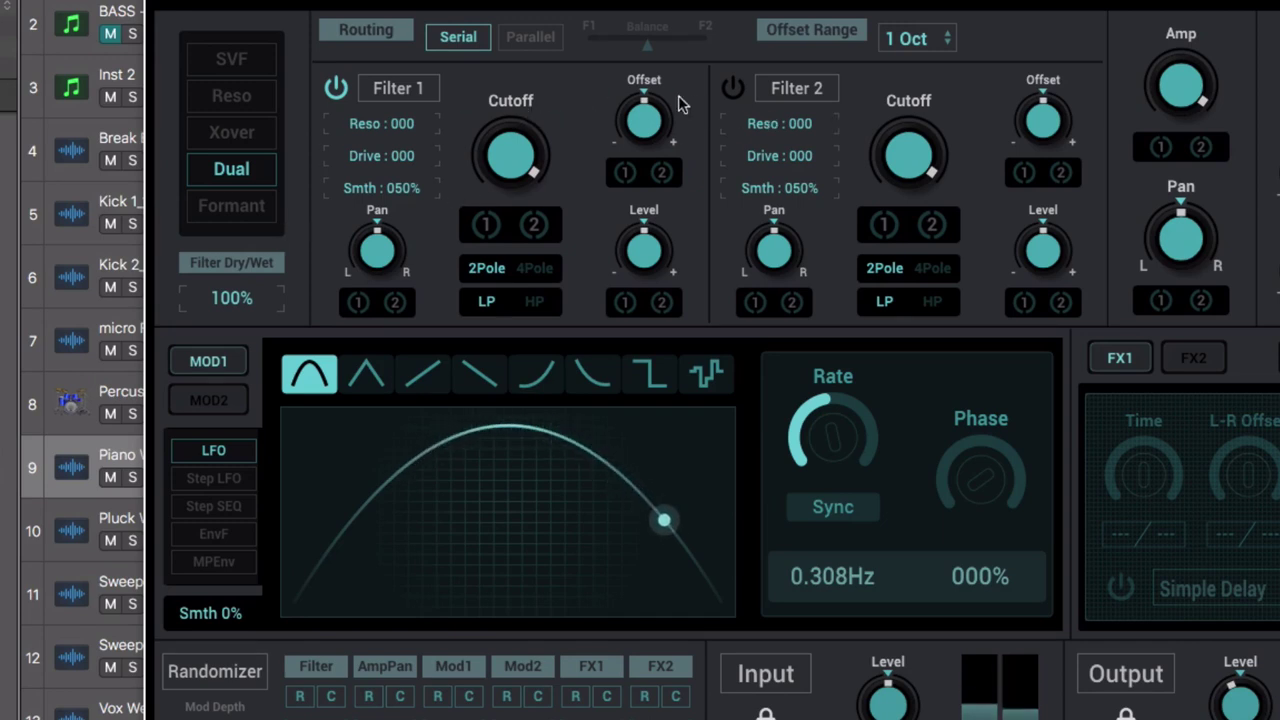
left_click(530, 37)
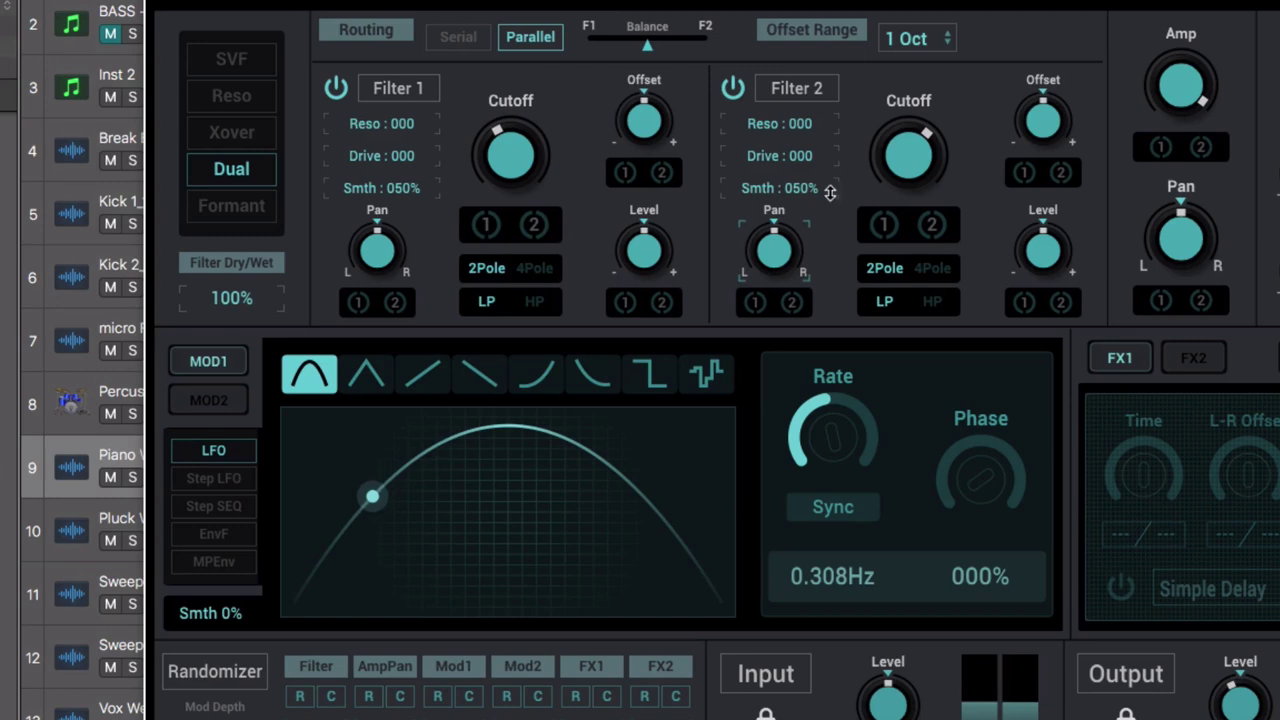
- Switch to Formant, tempo-sync MOD2's LFO at 2/1T, and pull Filter Dry/Wet below 100%
left_click(231, 206)
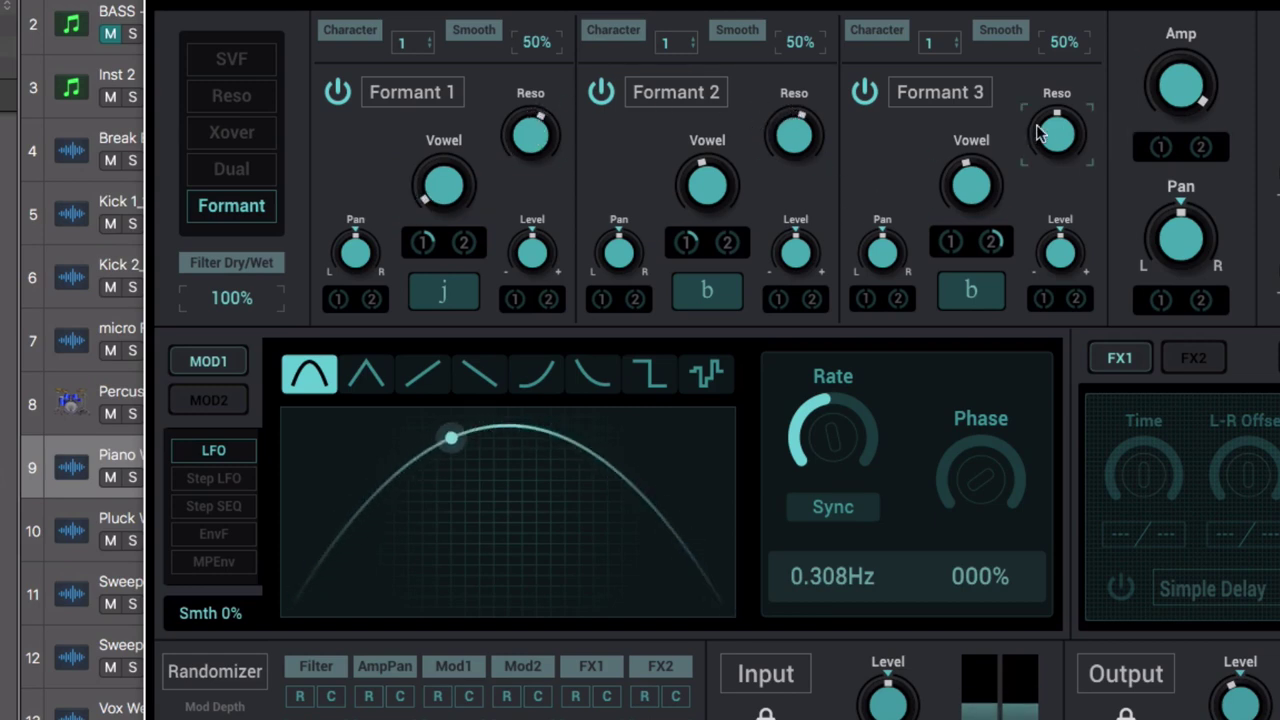
left_click(212, 400)
left_click(826, 510)
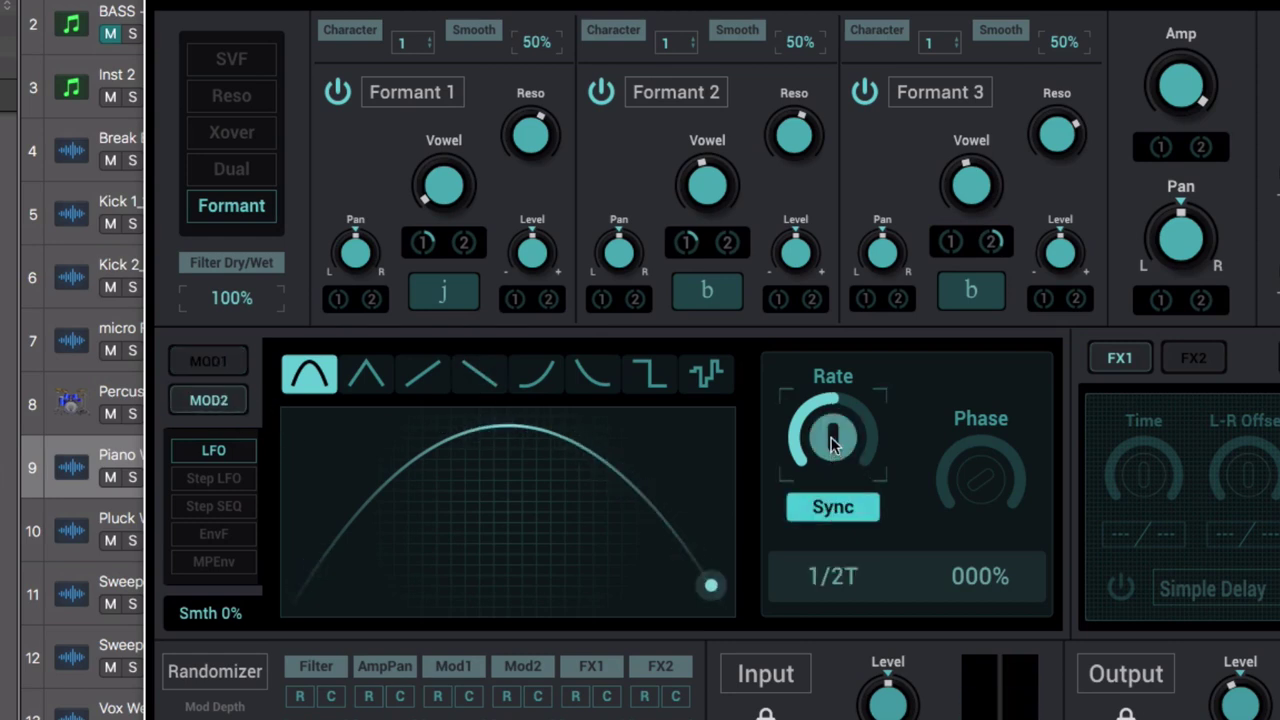
left_click_drag(826, 434, 872, 556)
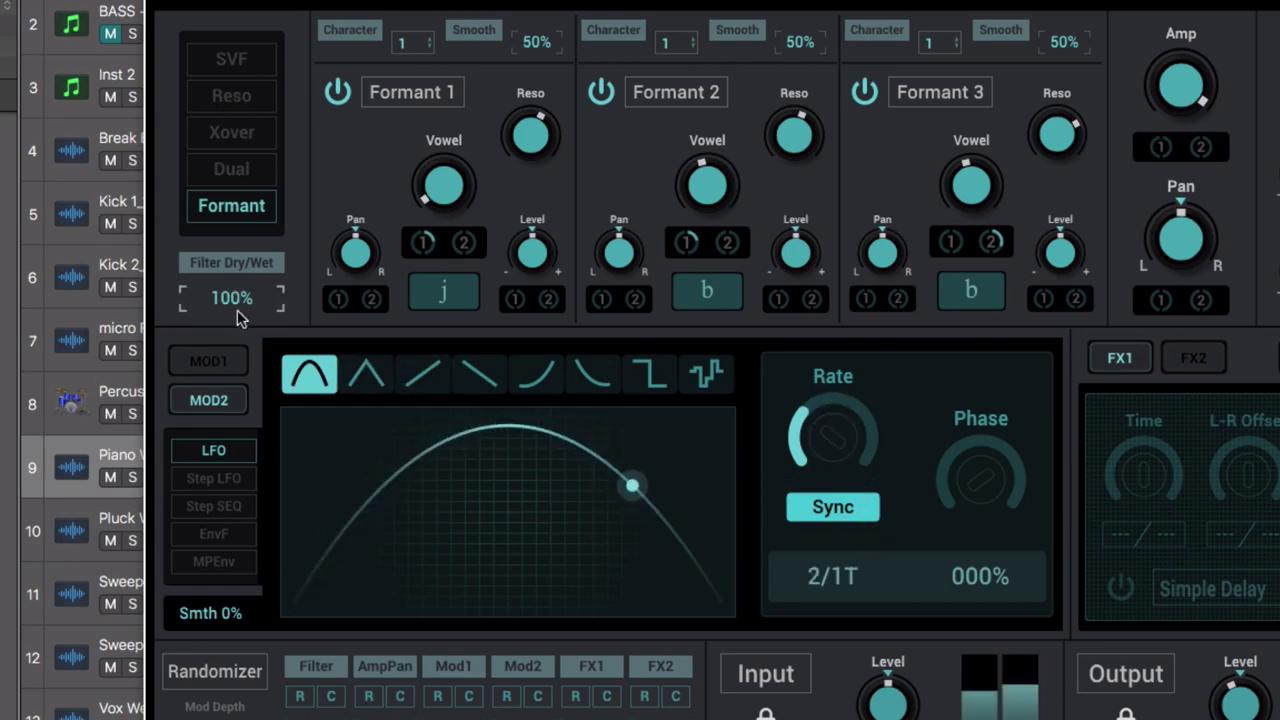
left_click_drag(240, 300, 267, 430)
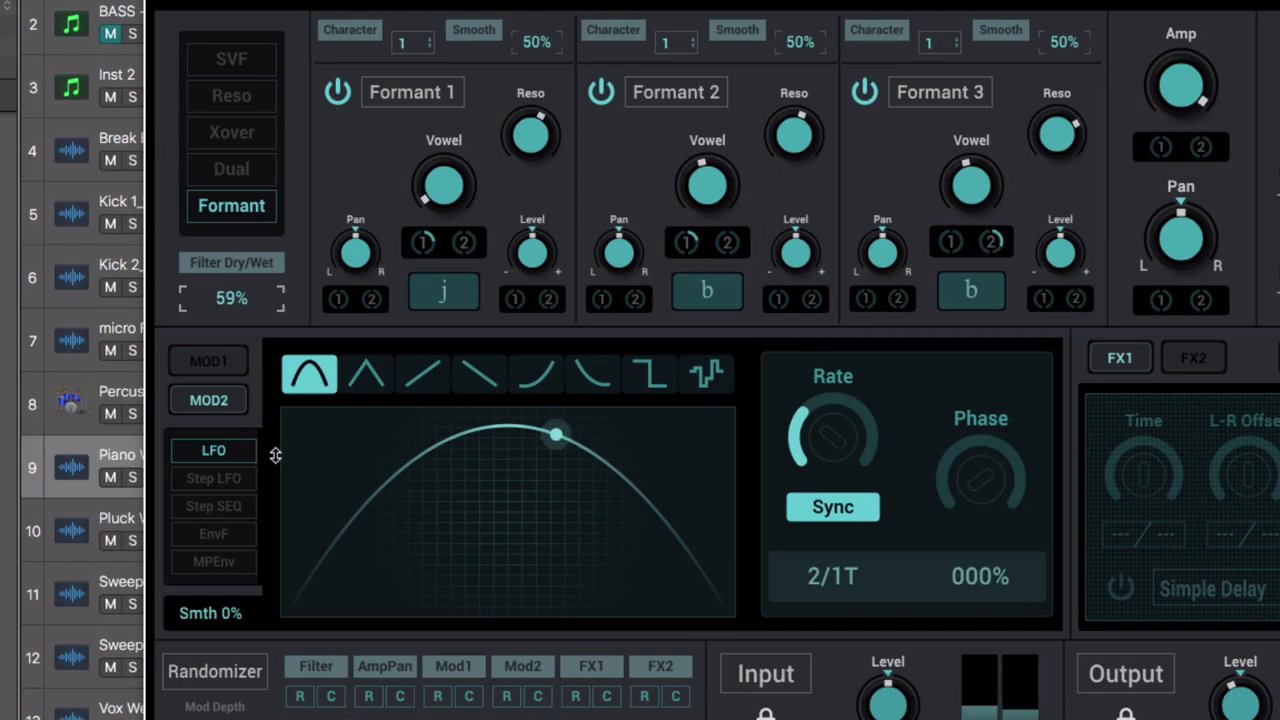
left_click_drag(285, 552, 293, 660)
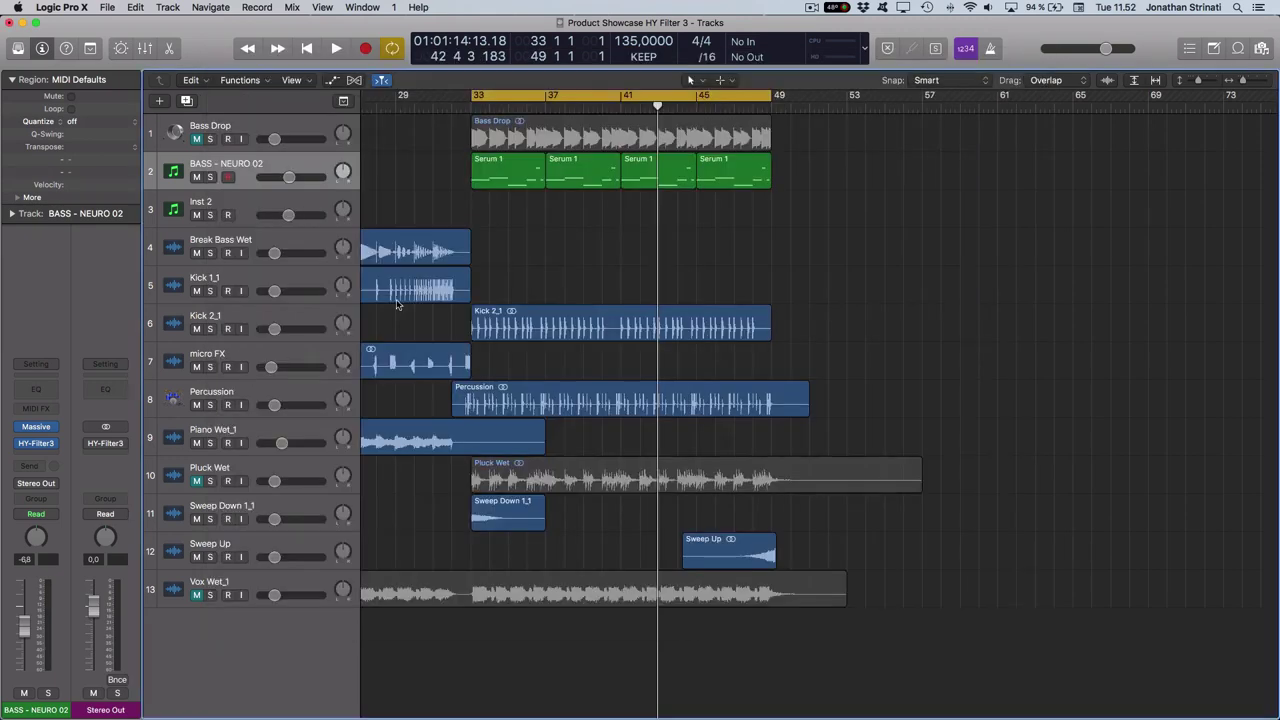
- Select the four Serum regions on BASS - NEURO 02, play from bar 33, and reopen HY-Filter3
left_click_drag(508, 240, 730, 178)
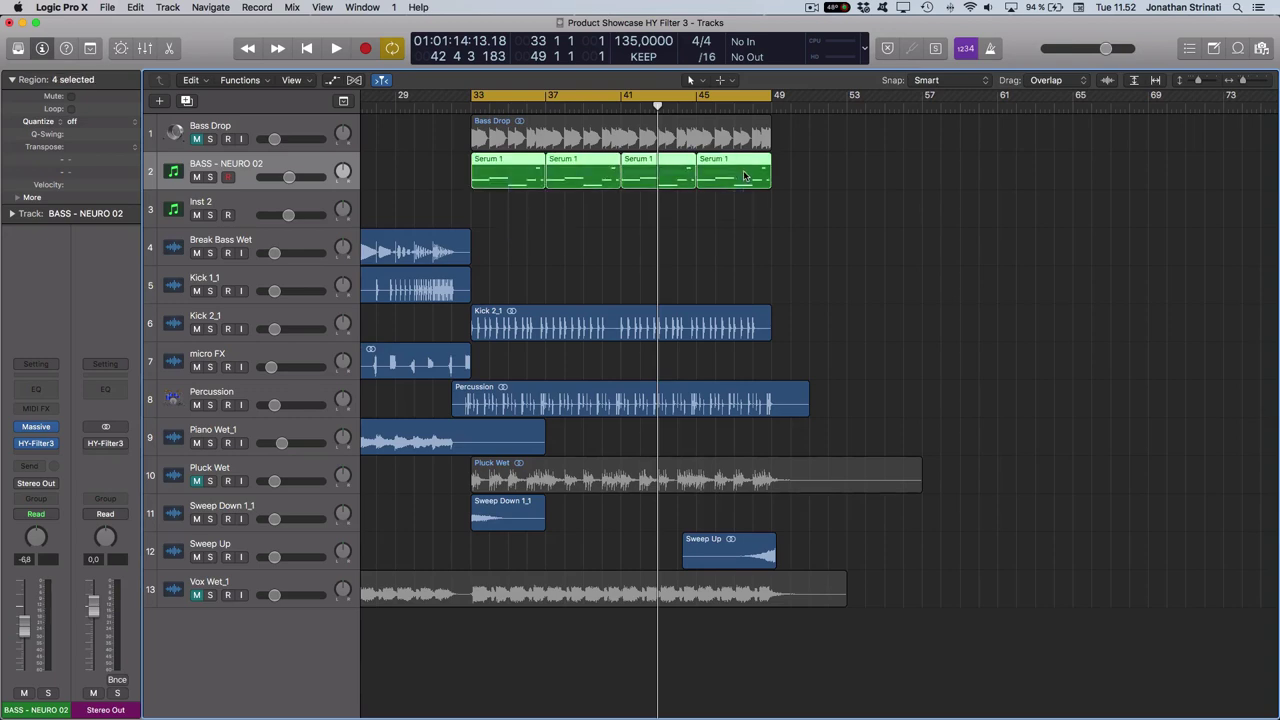
key("shift+space")
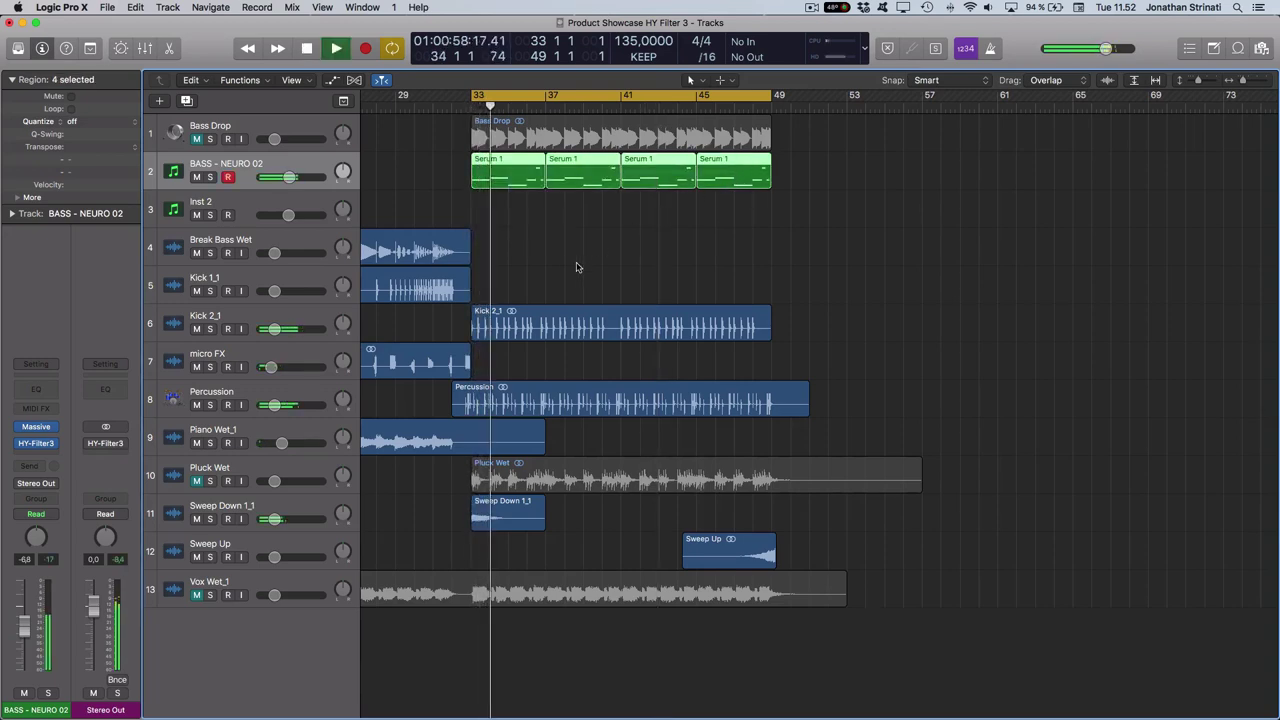
key("v")
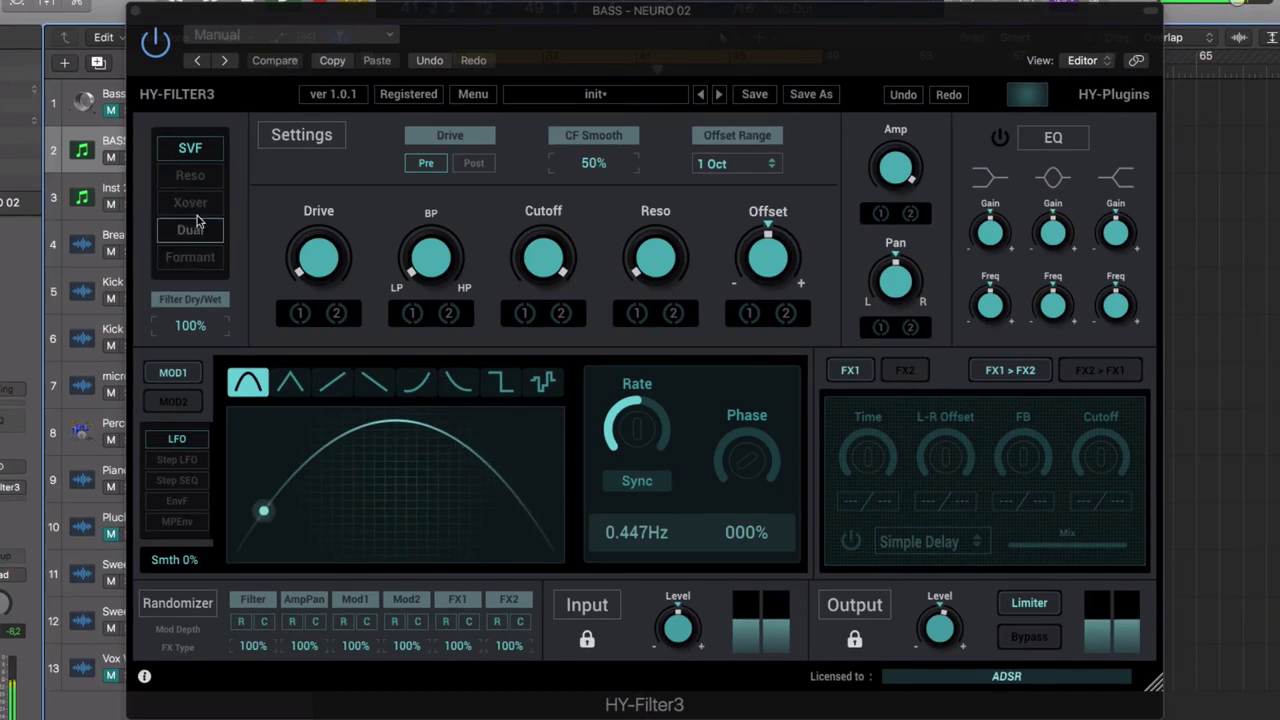
- Switch HY-Filter3 to Dual mode with Serial routing
left_click(190, 230)
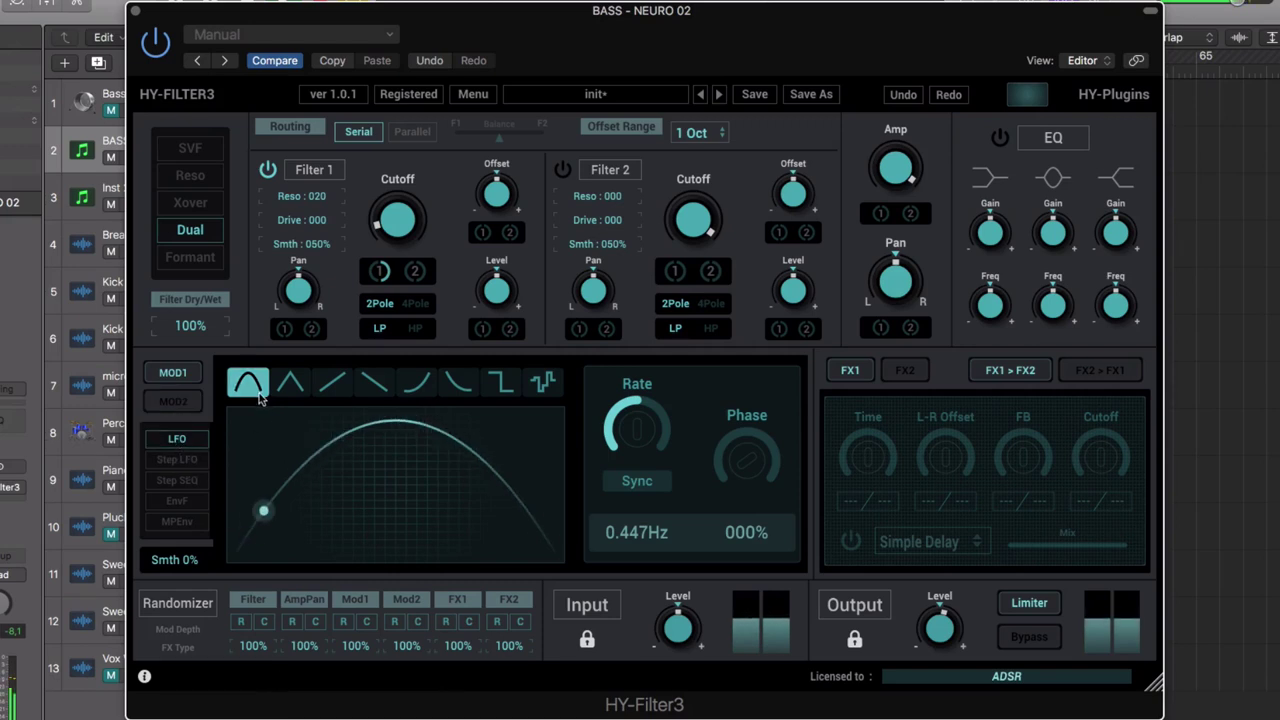
- Give MOD1's LFO a falling-curve shape synced at 1/4D, then switch to the Step LFO
left_click(333, 388)
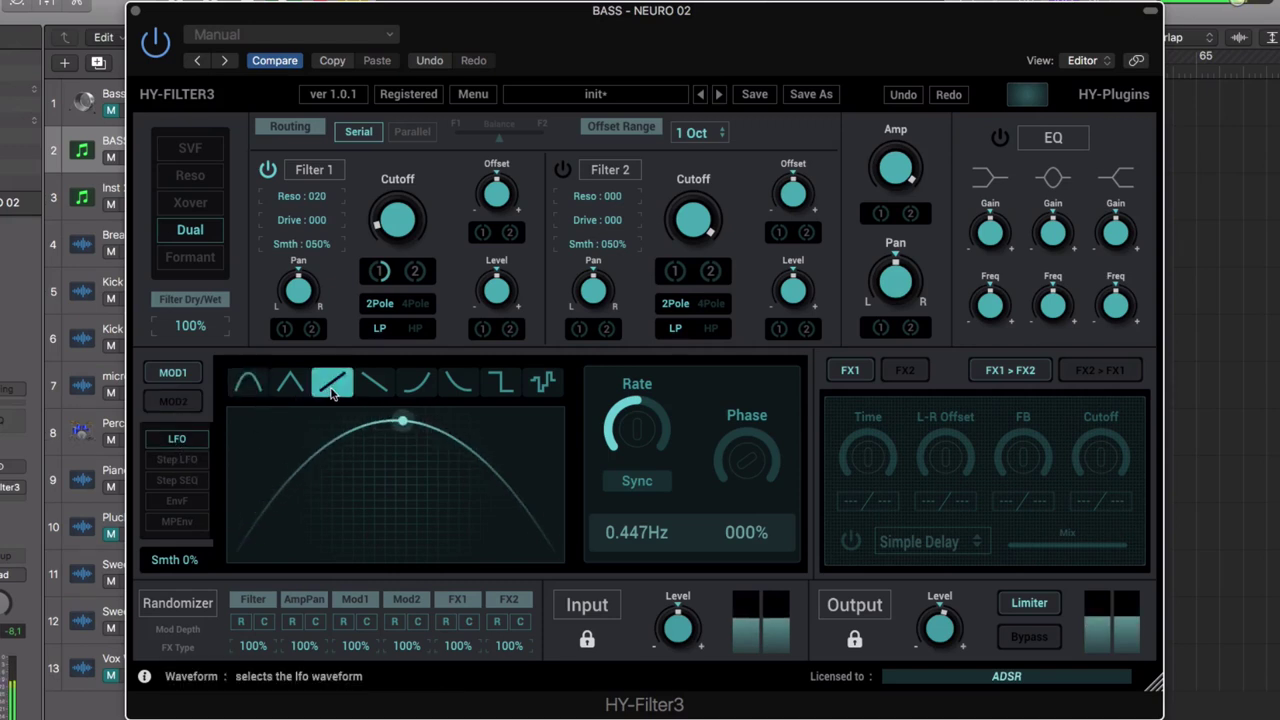
left_click(381, 388)
left_click(428, 388)
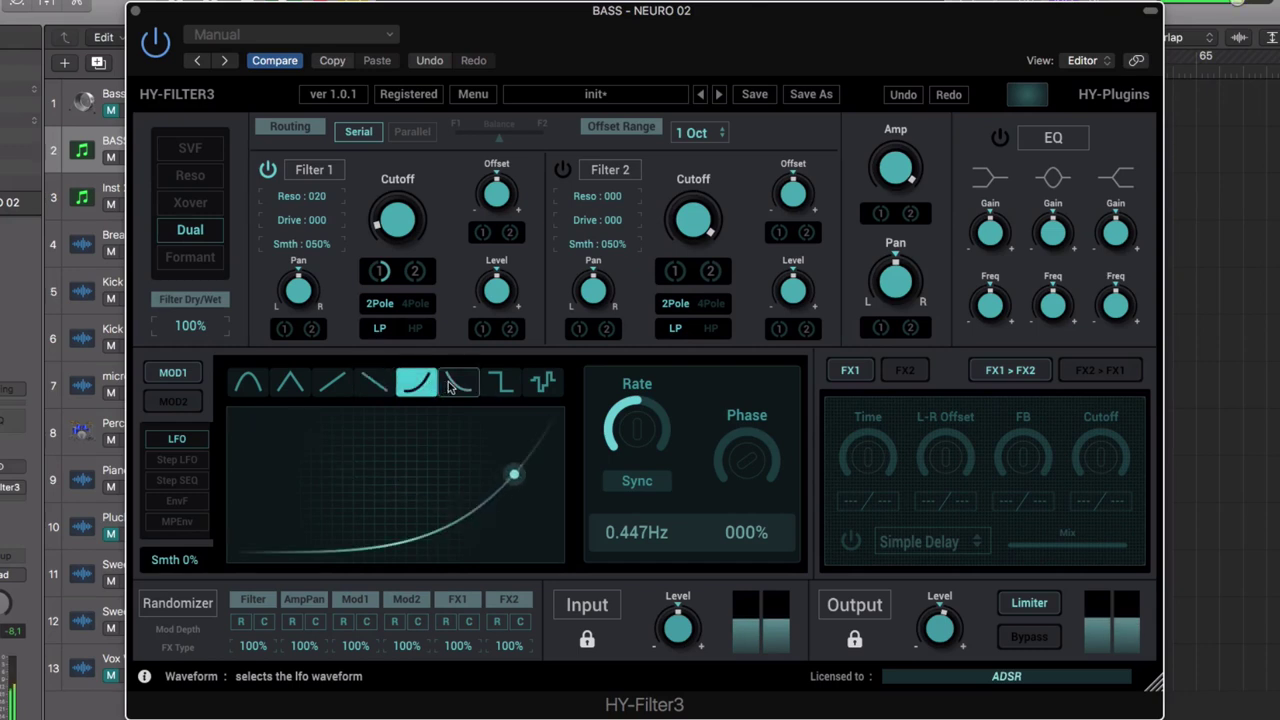
left_click(458, 384)
left_click(636, 482)
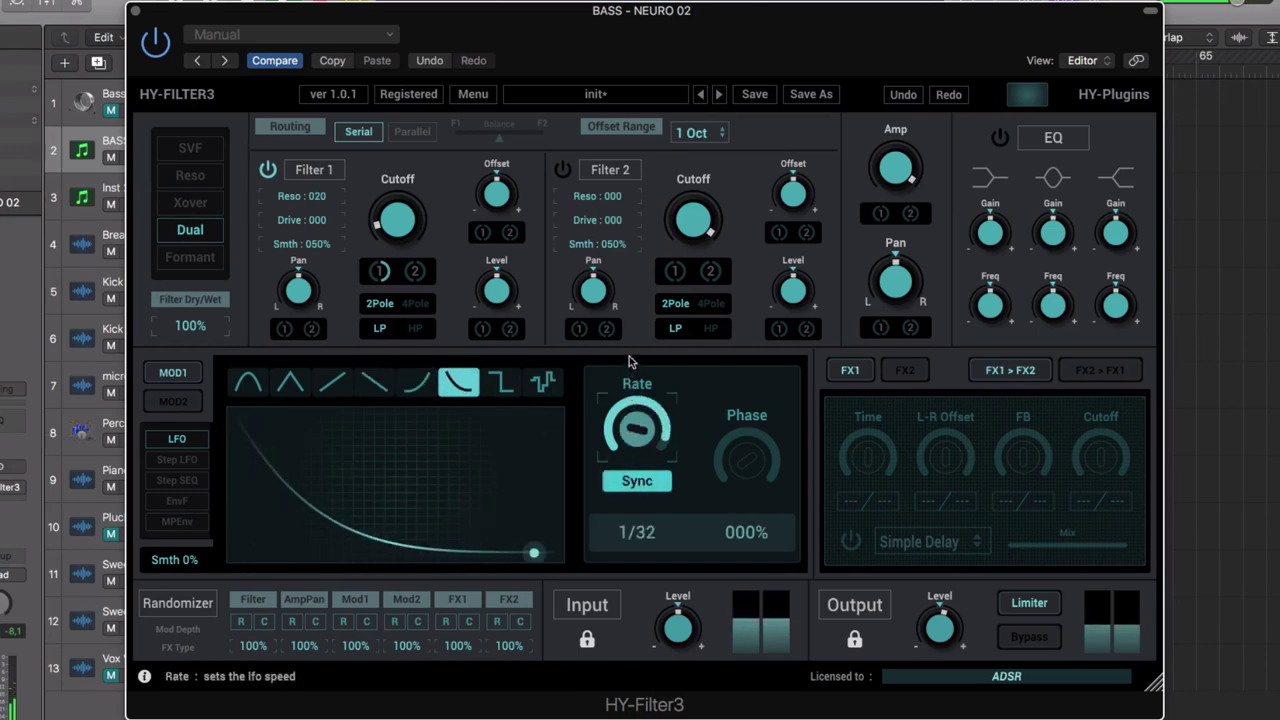
left_click_drag(642, 490, 642, 483)
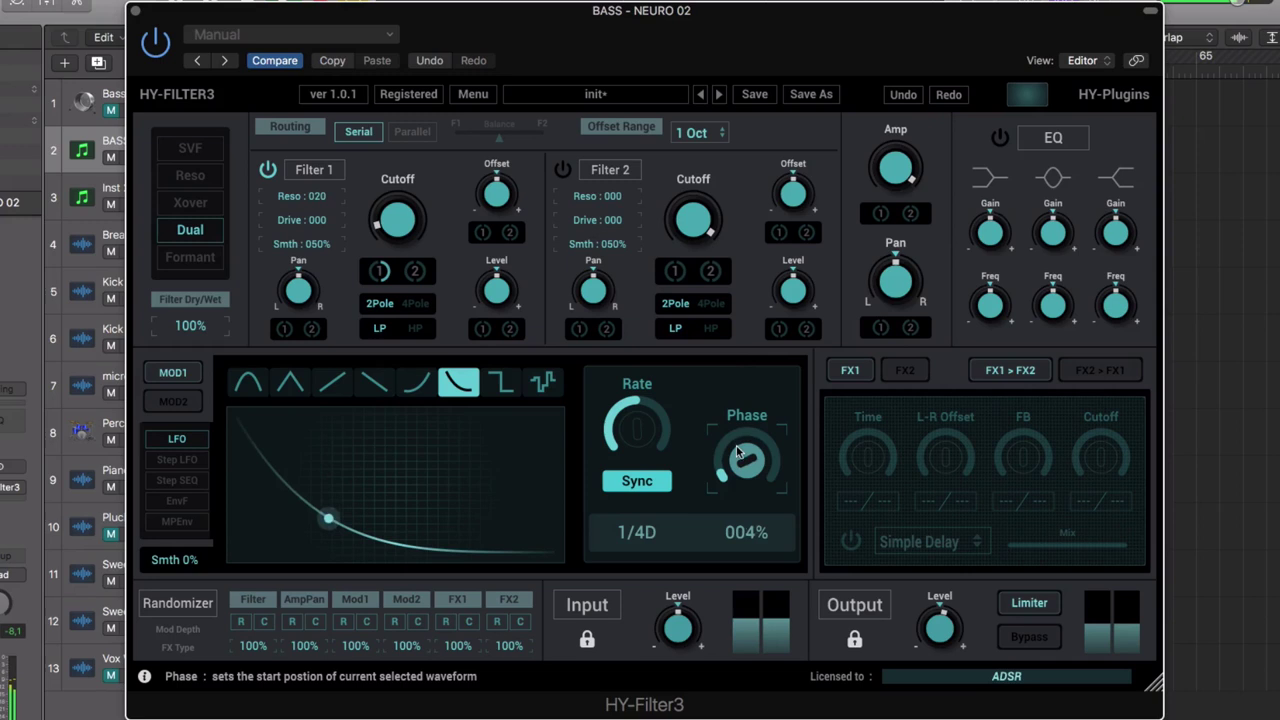
left_click(177, 459)
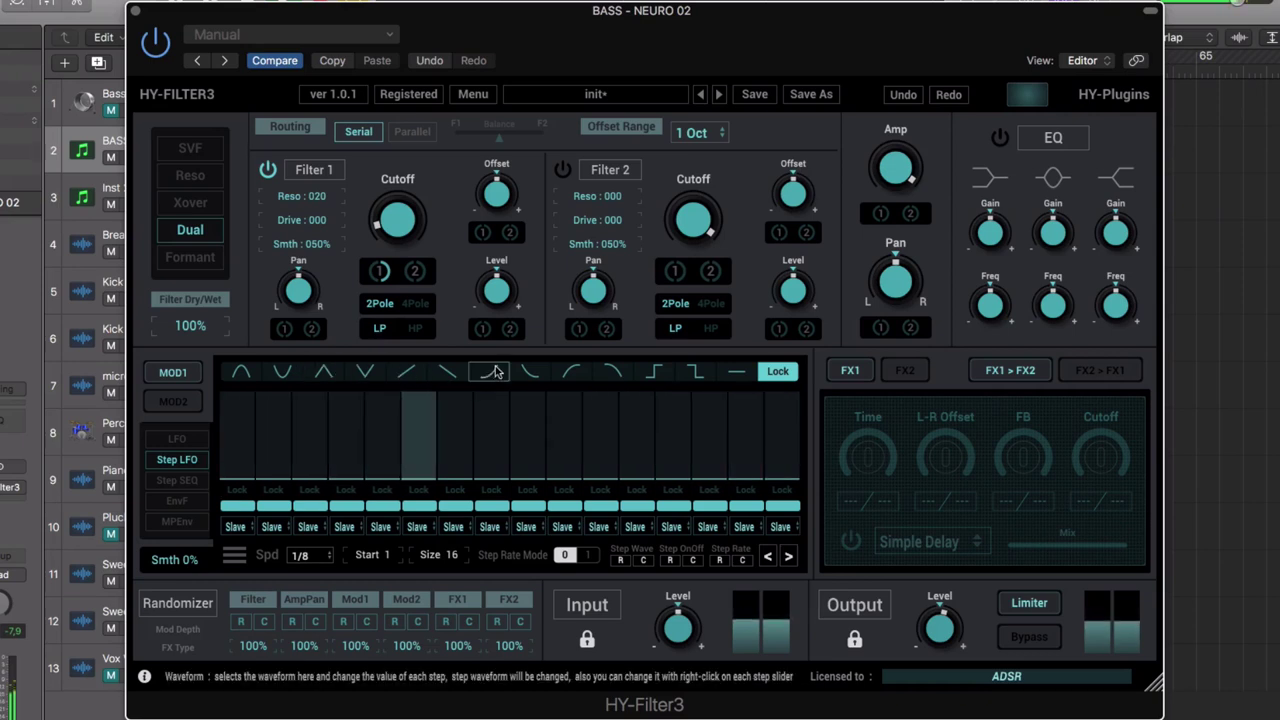
- Assign the decay shape to steps 3 and 5 and a triangle to step 7
left_click(529, 371)
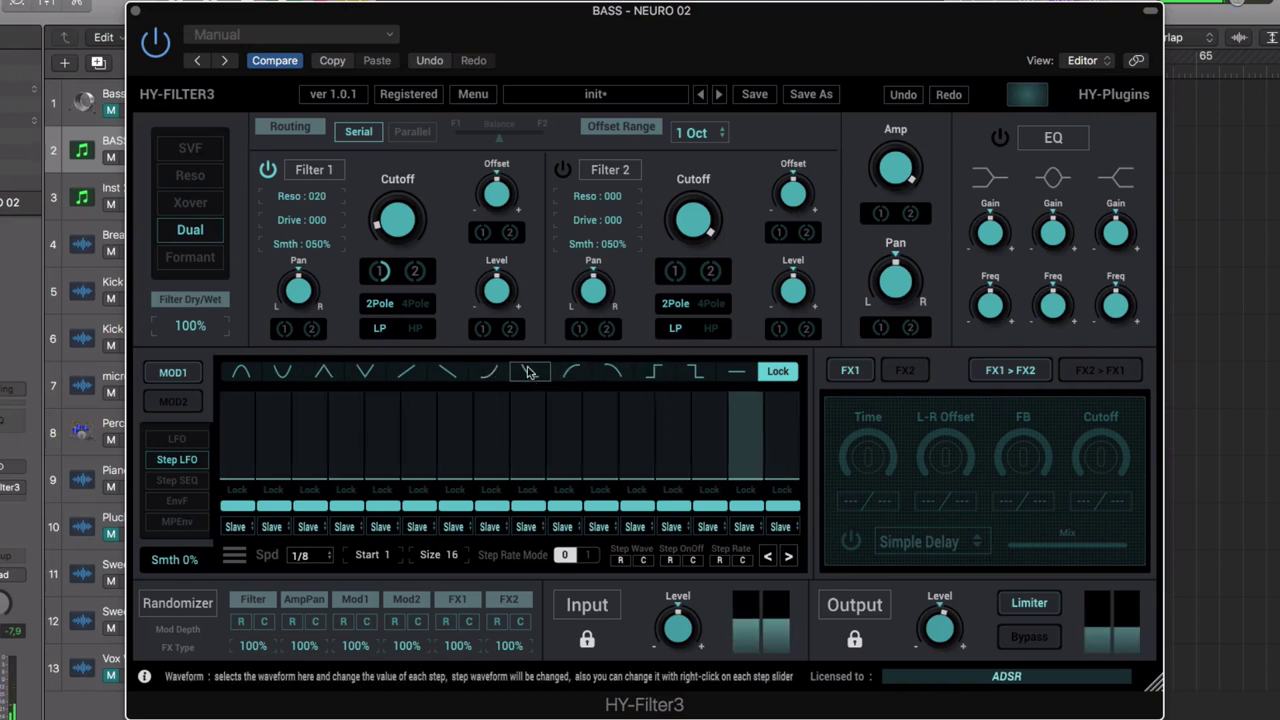
left_click(308, 450)
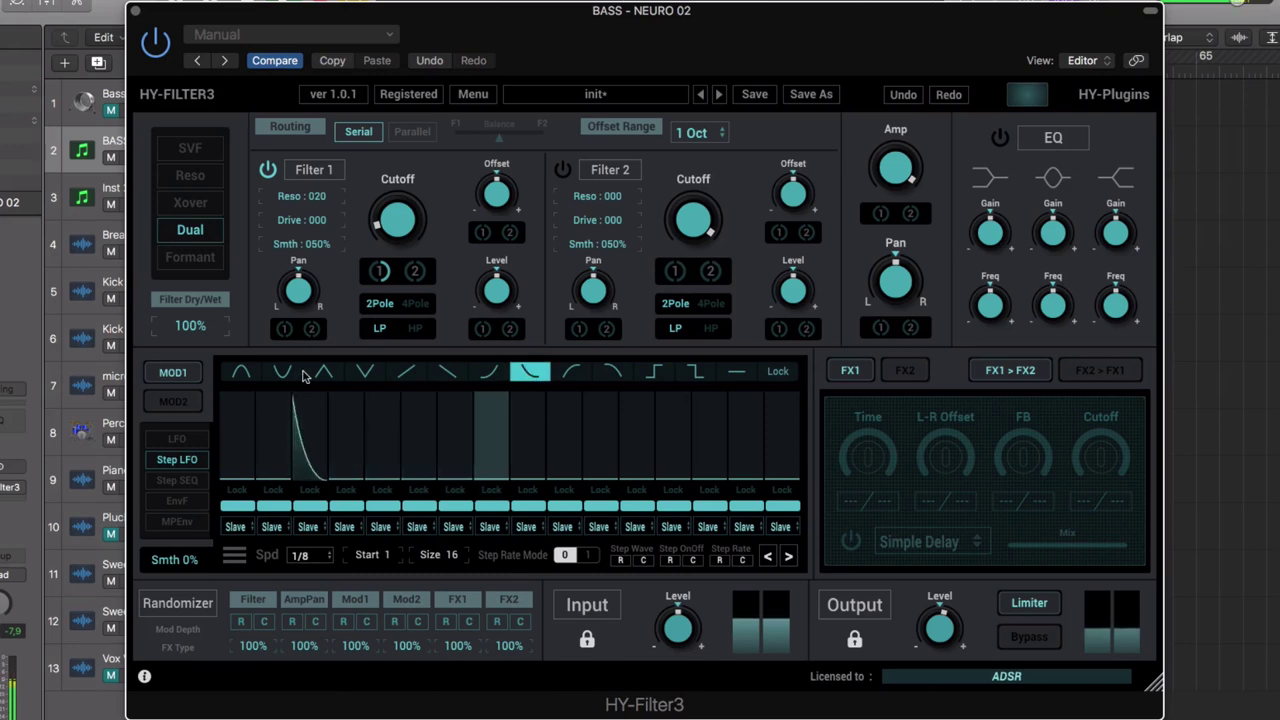
left_click(376, 441)
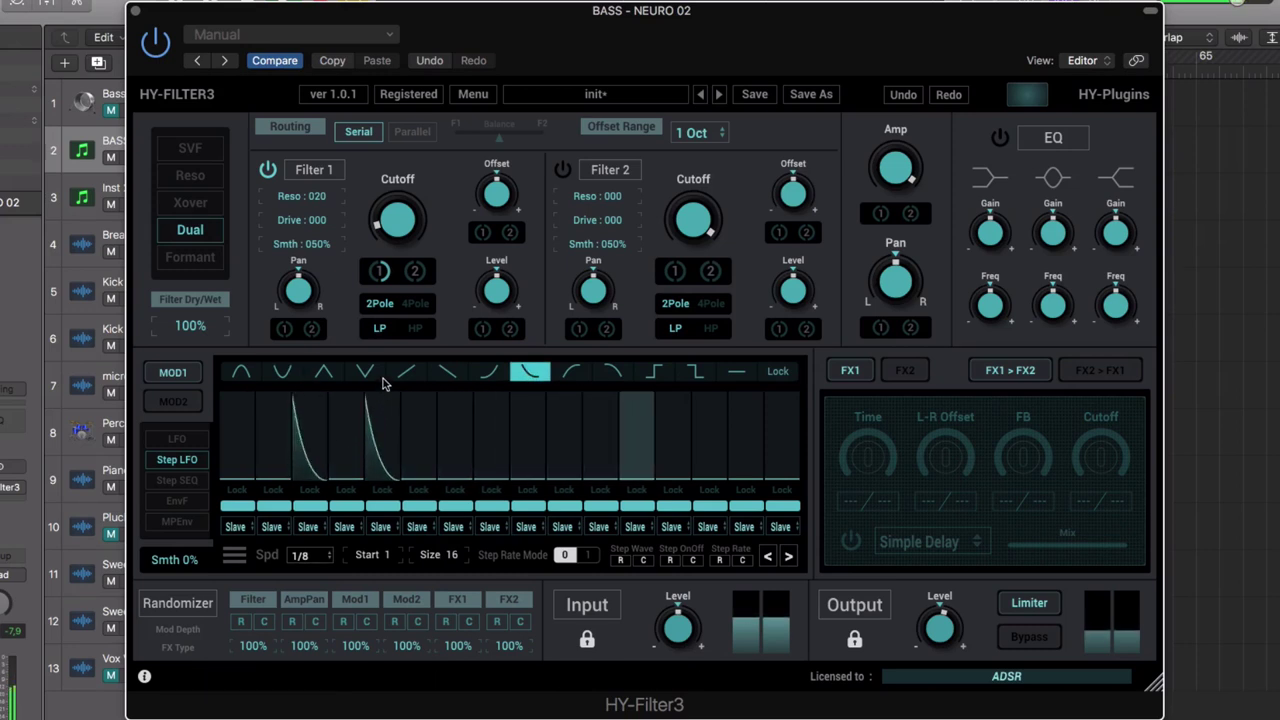
left_click(325, 372)
left_click(457, 445)
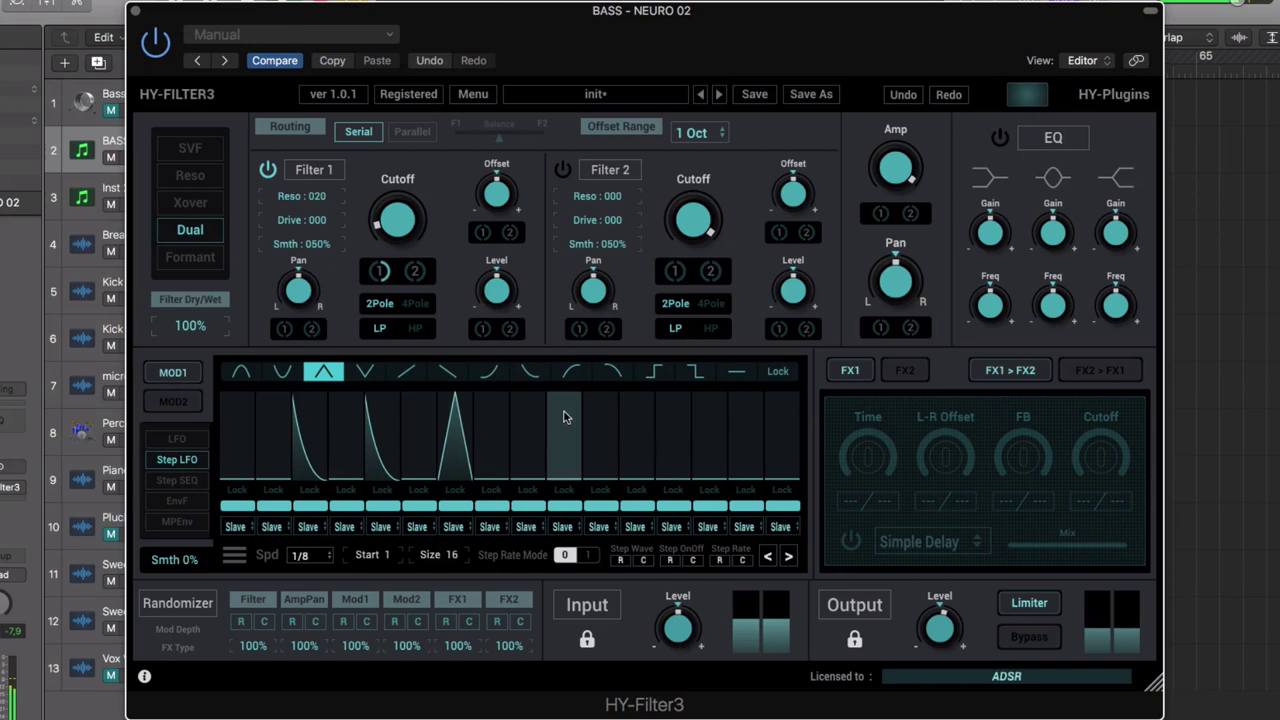
- Give step 10 a rising curve, 11 a falling curve, 14 a square and 16 a ramp-down
left_click(573, 372)
left_click(565, 440)
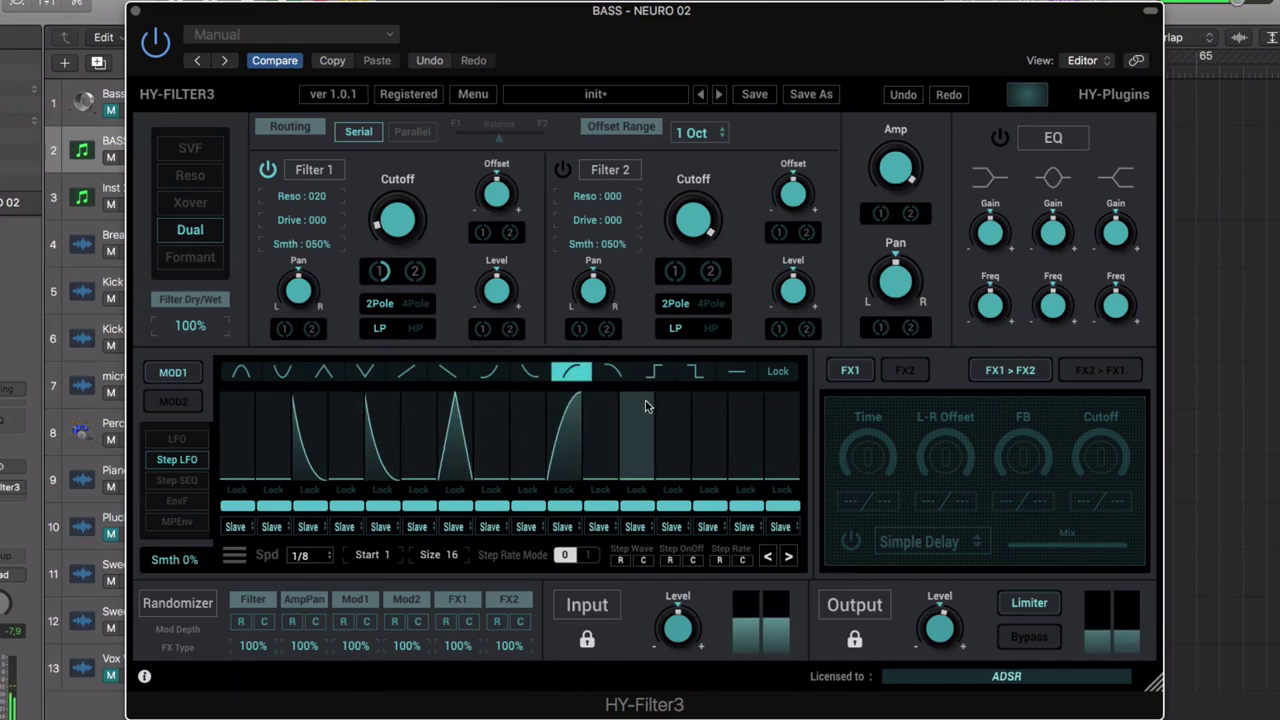
left_click(612, 372)
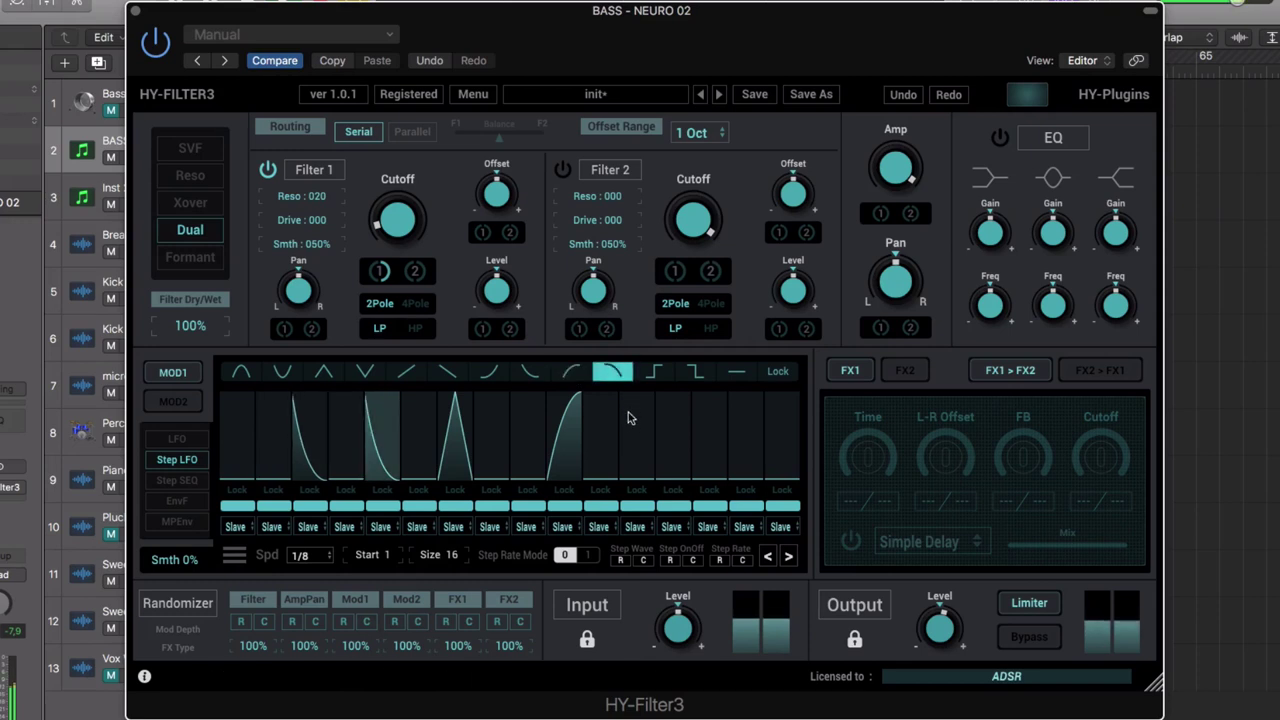
left_click(637, 440)
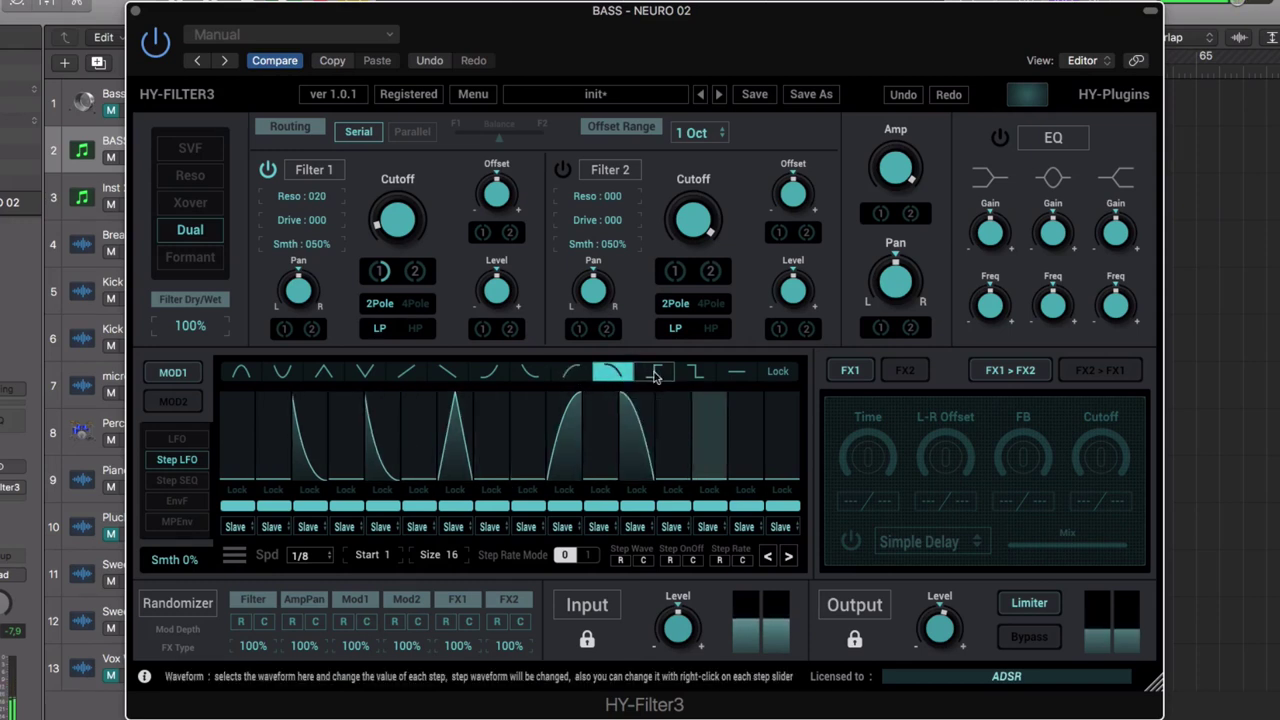
left_click(654, 372)
left_click(726, 440)
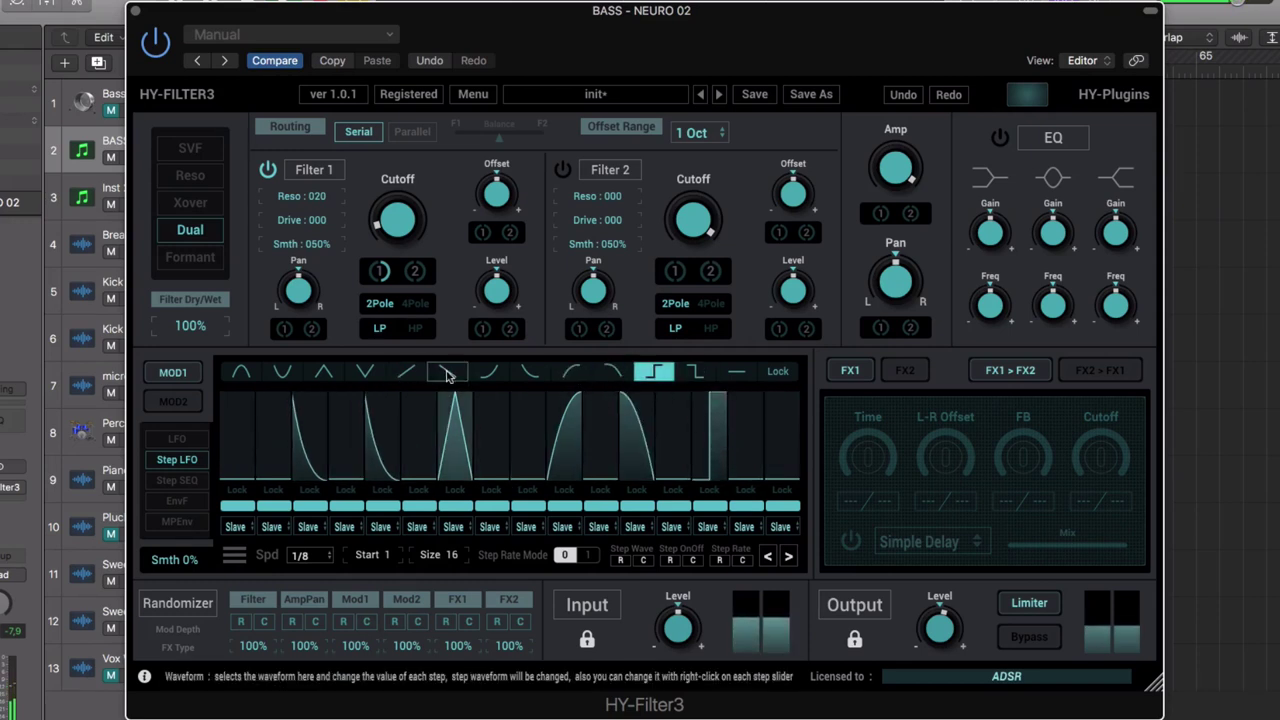
left_click(781, 440)
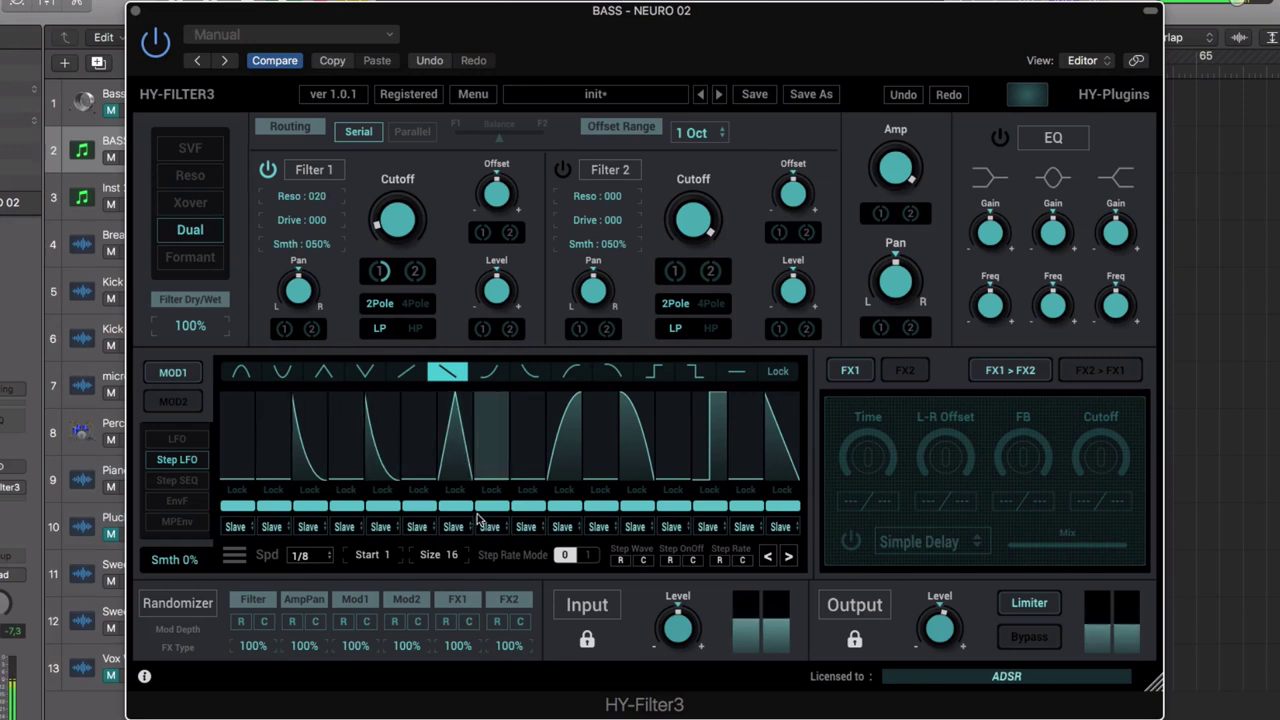
- Set Step LFO steps 12, 10 and 5 to a 1/16 rate
left_click(640, 526)
left_click(651, 177)
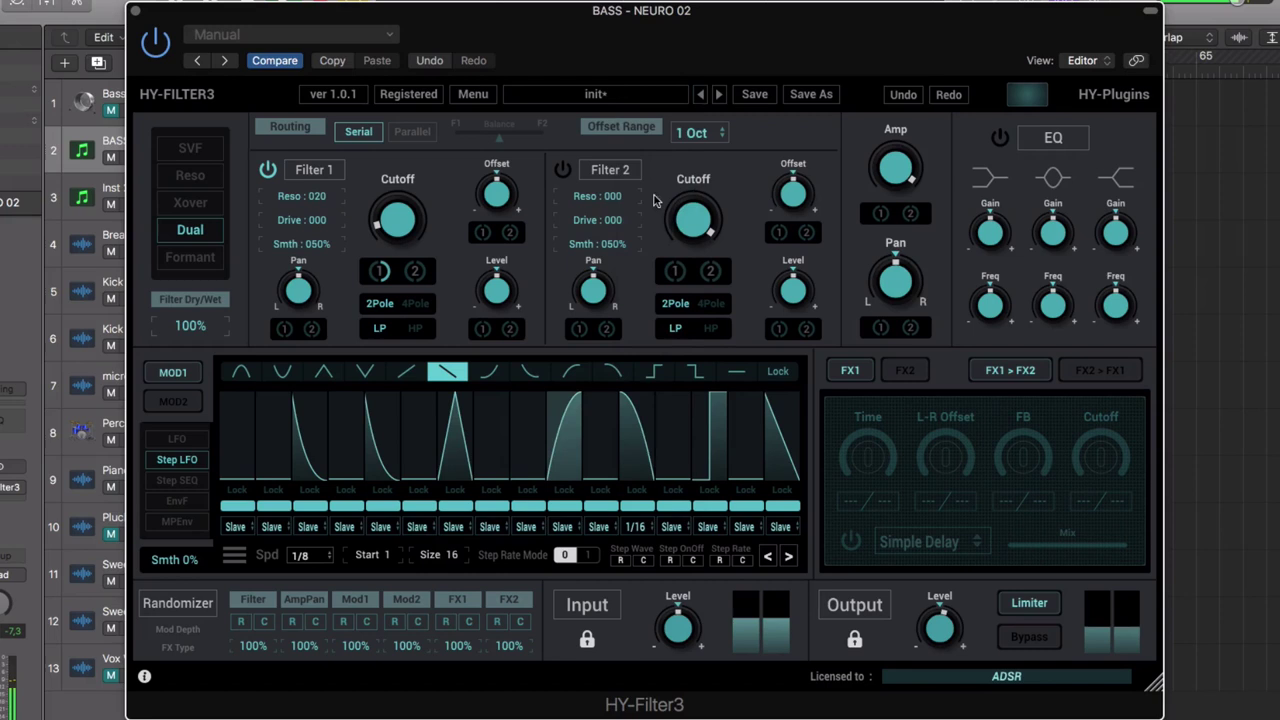
left_click(638, 526)
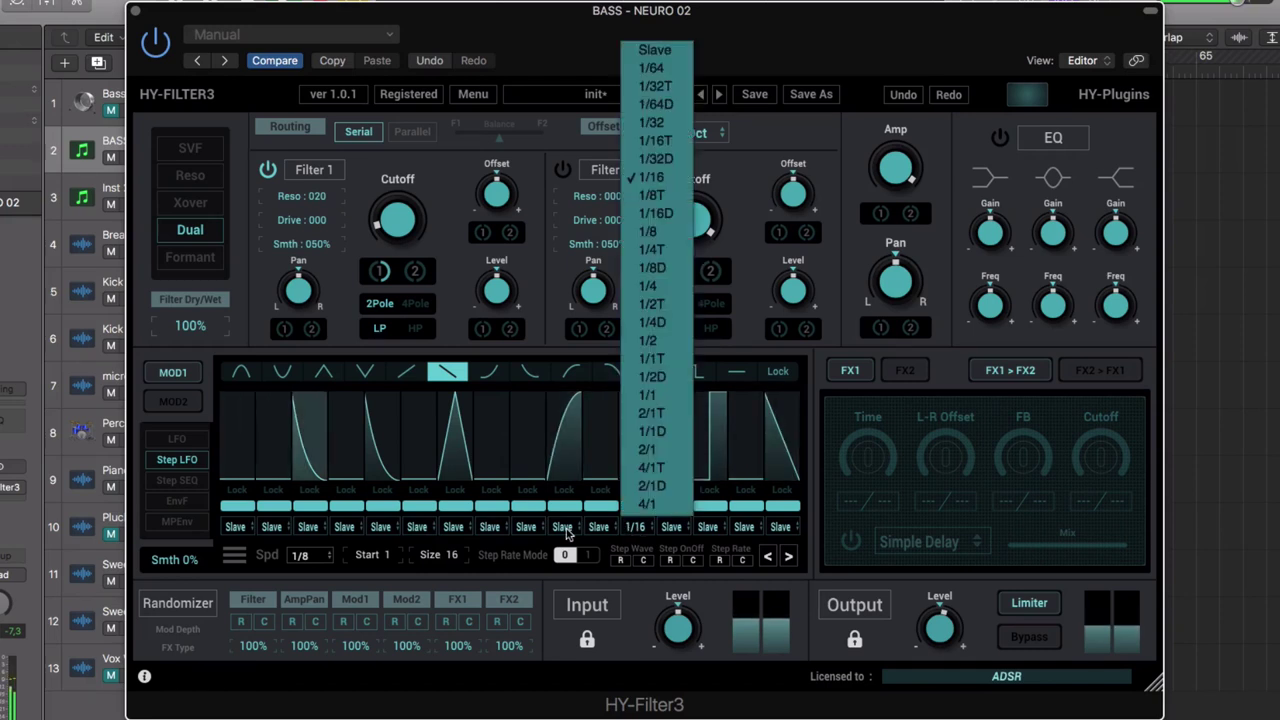
left_click(562, 526)
left_click(563, 527)
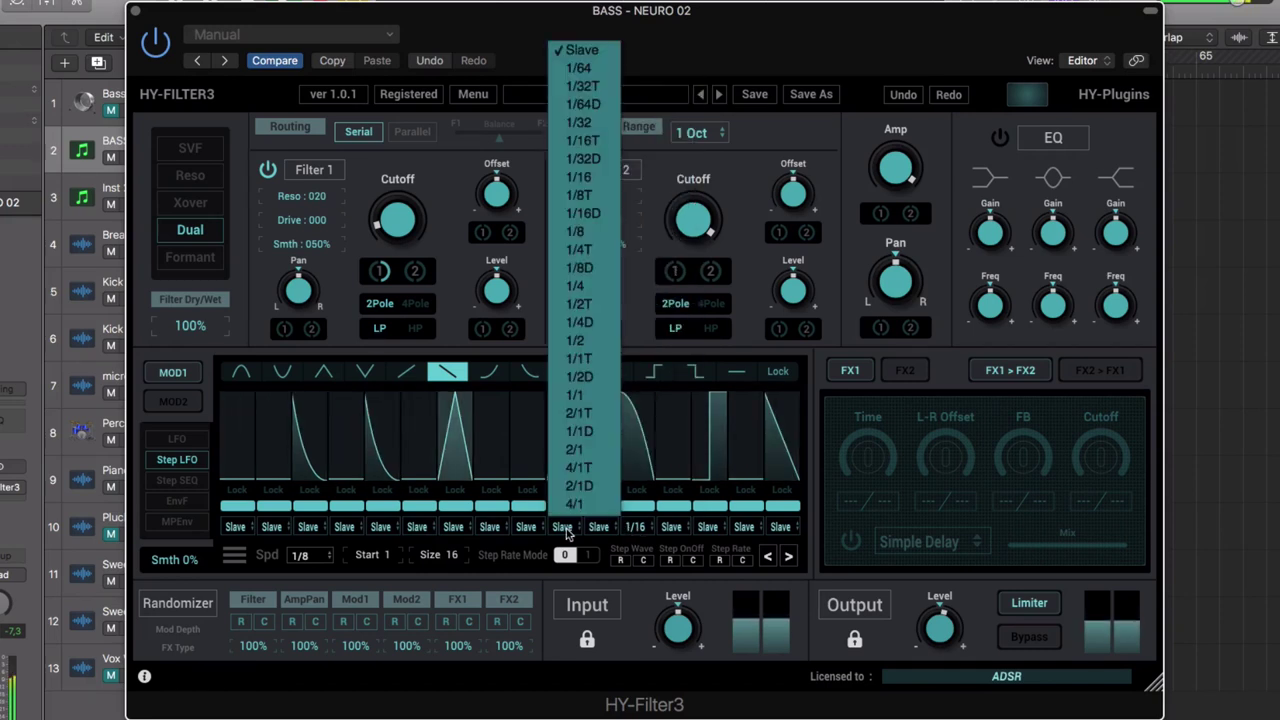
left_click(604, 178)
left_click(380, 527)
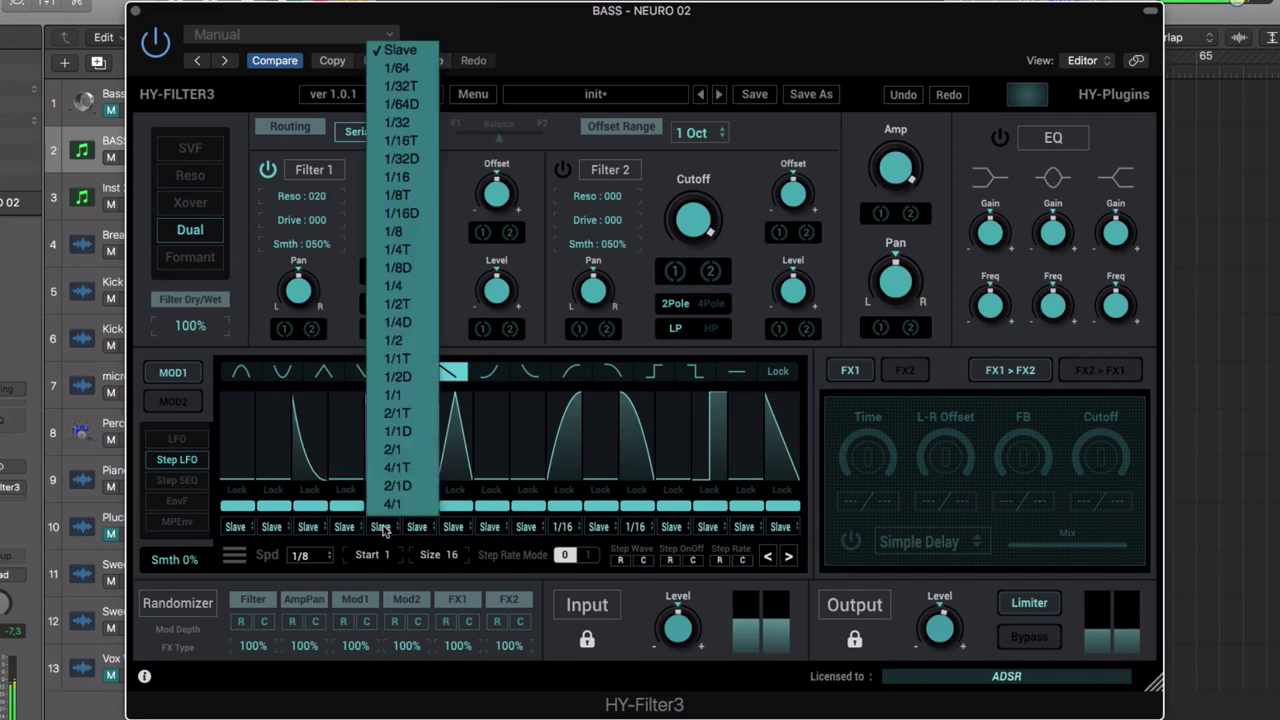
left_click(398, 177)
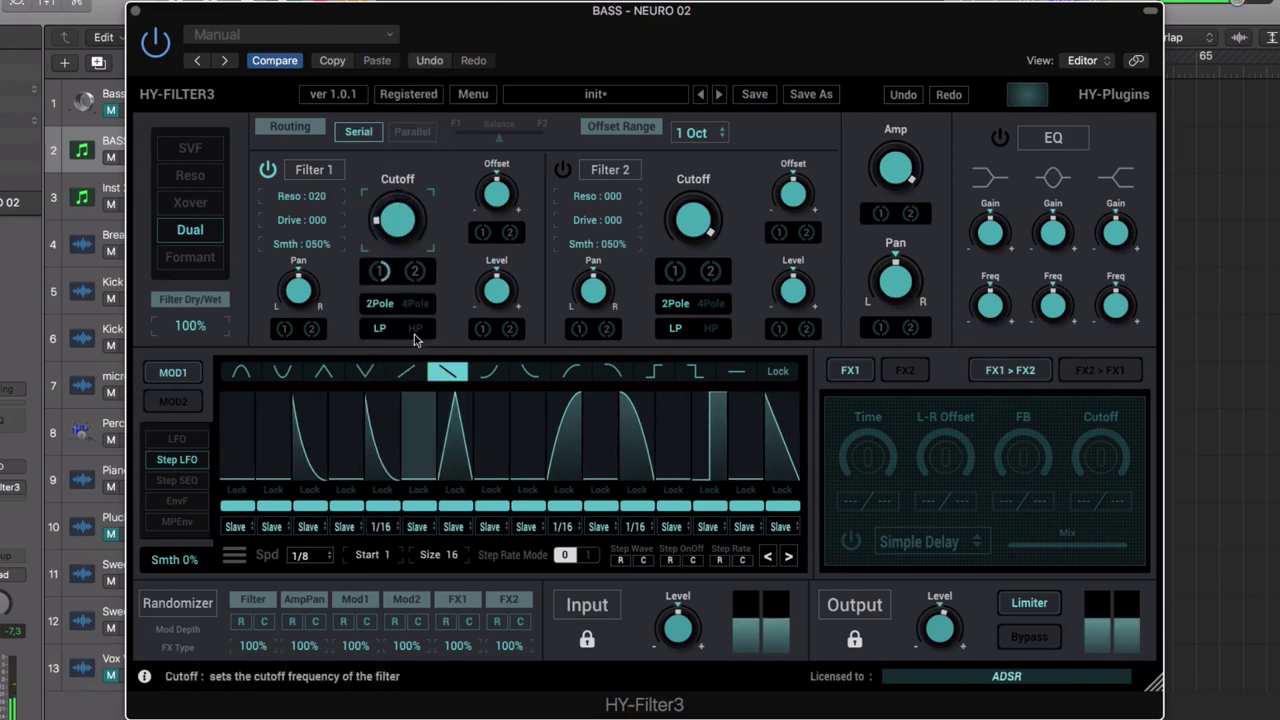
- Make step 9 a flat block running at 1/16
left_click(380, 526)
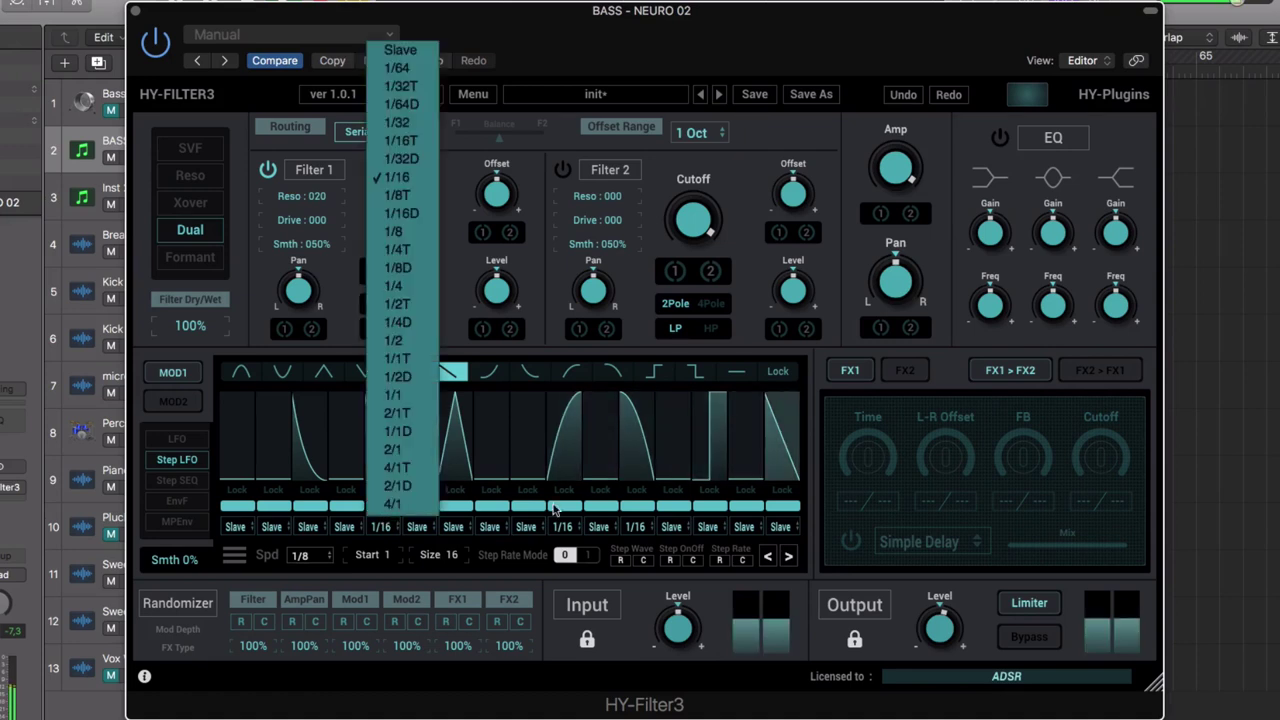
left_click(534, 446)
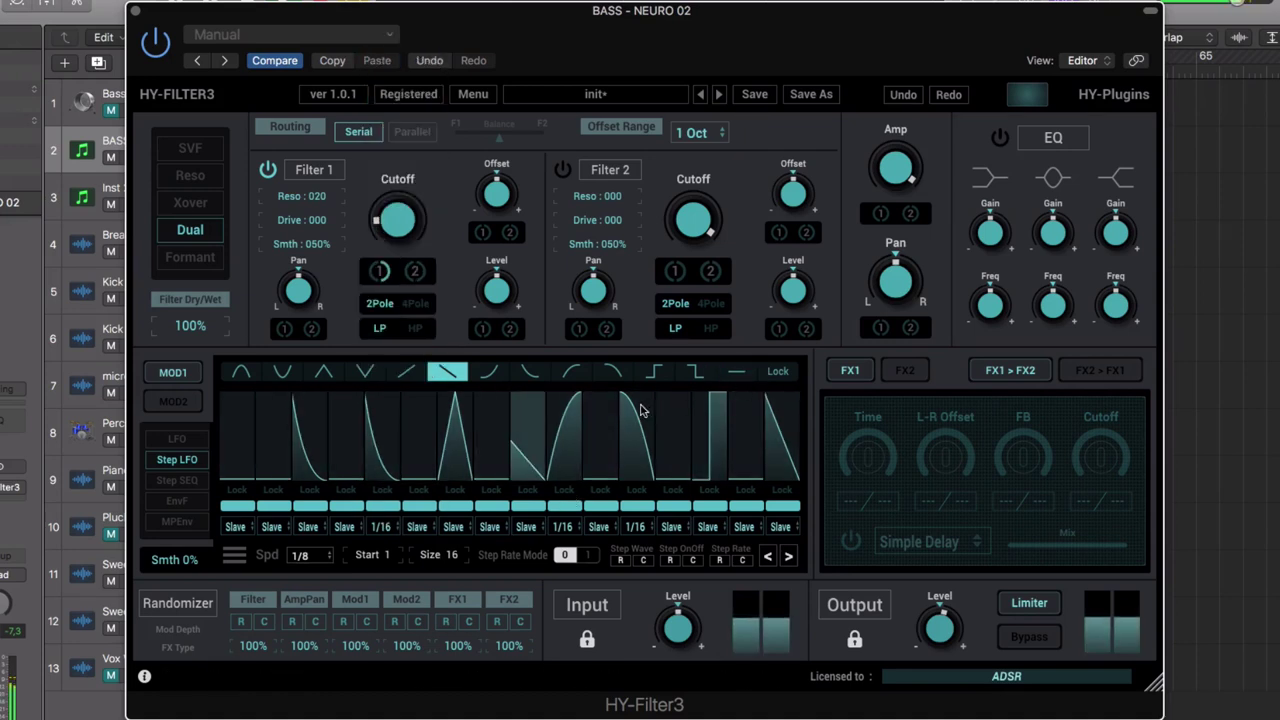
left_click(746, 376)
left_click(528, 444)
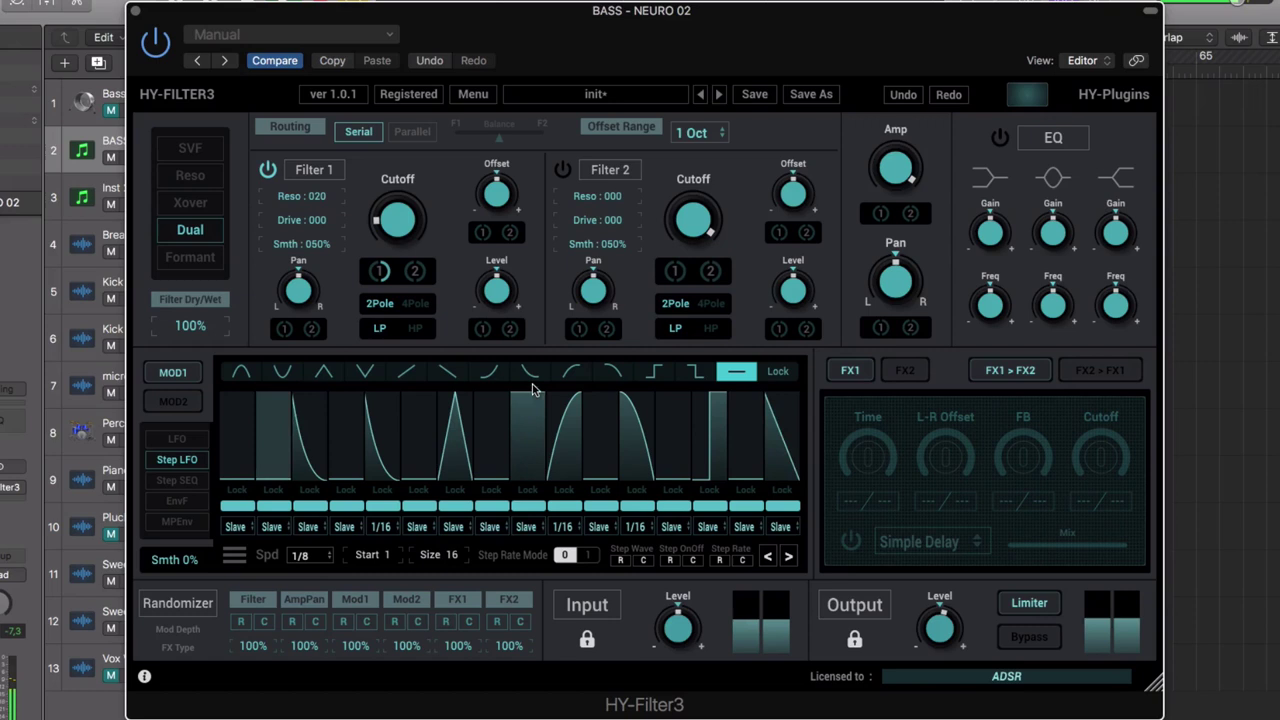
left_click(526, 526)
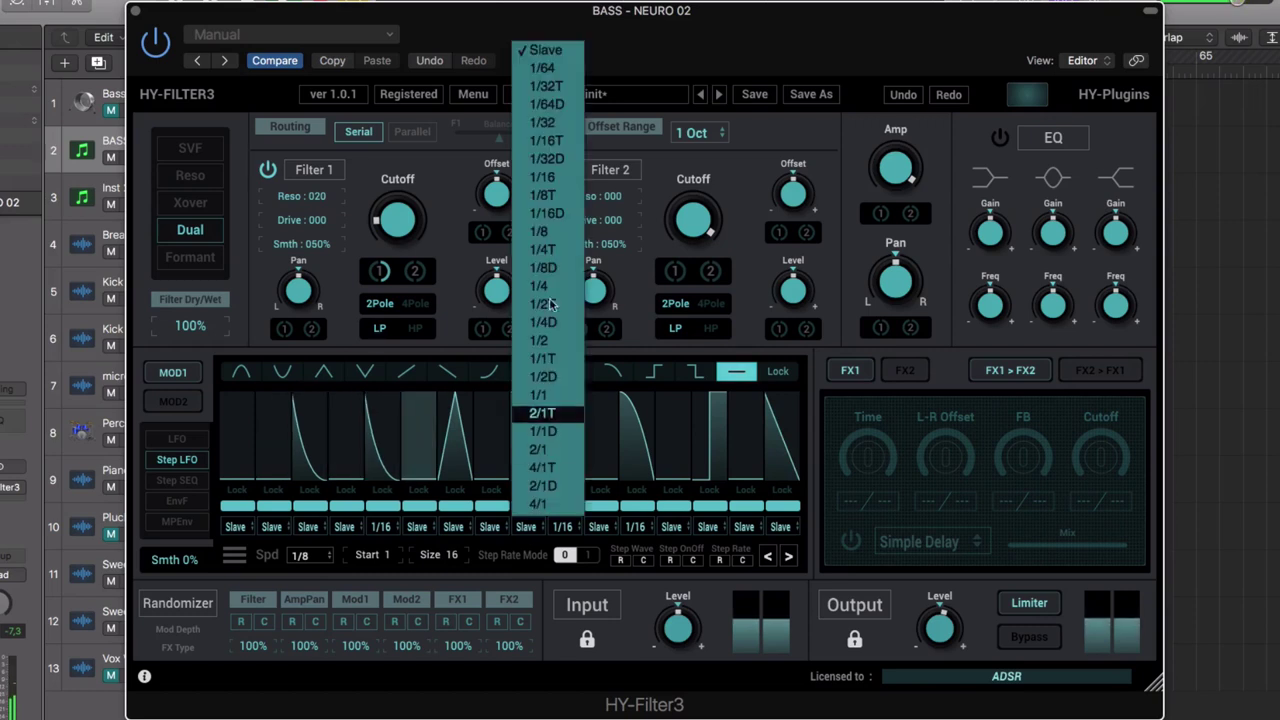
left_click(548, 173)
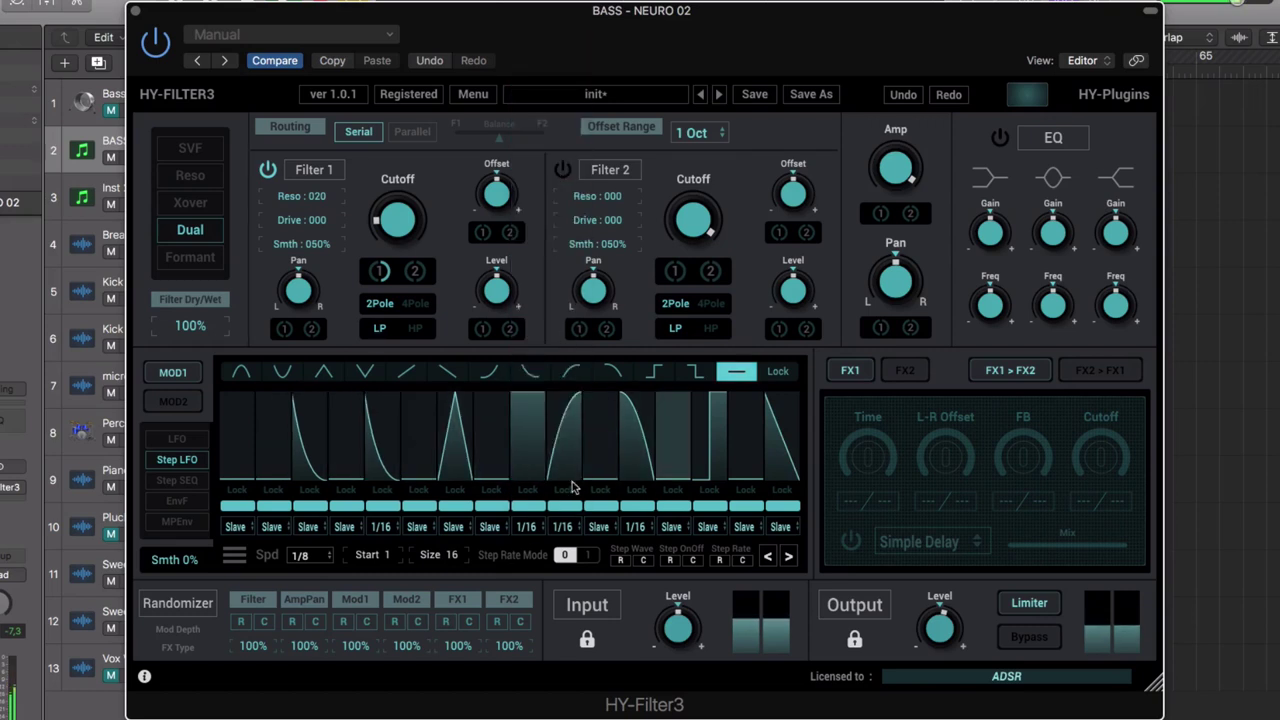
- Set the last step to 1/4 and step 10 to 1/32, lower step 9, and draw steps 1–2
left_click(779, 527)
left_click(796, 288)
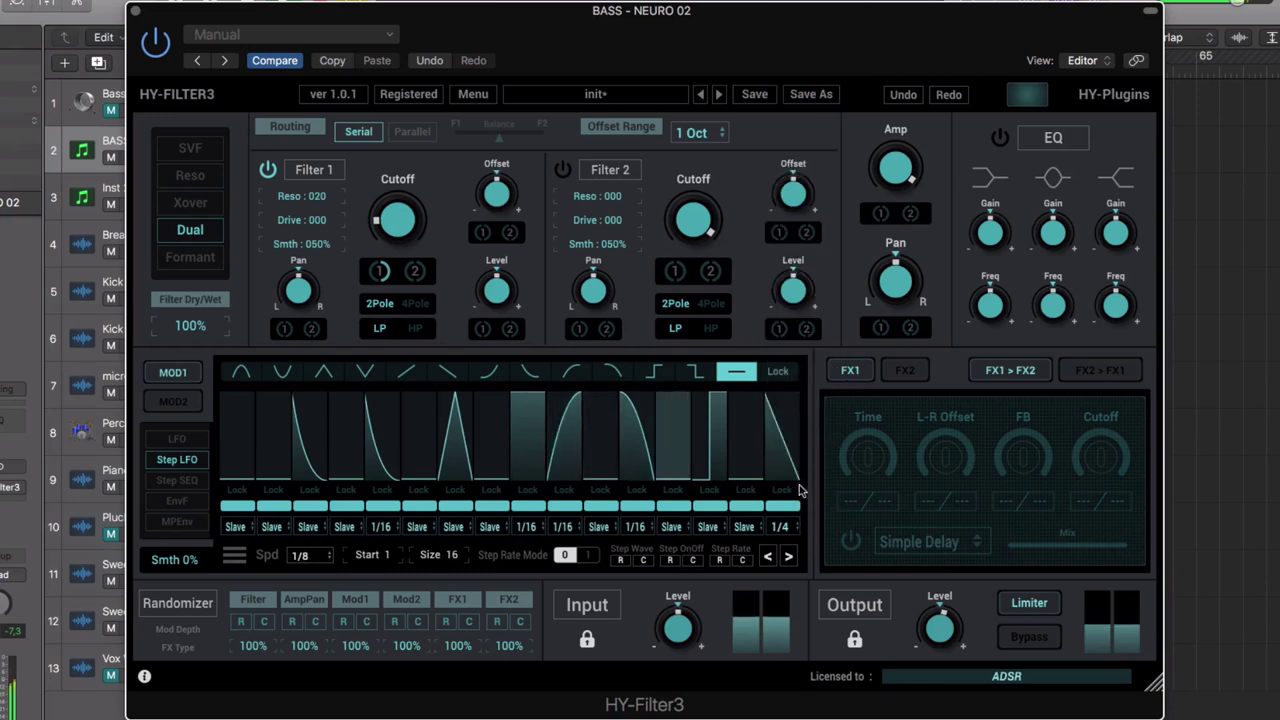
left_click(528, 428)
left_click_drag(528, 428, 528, 442)
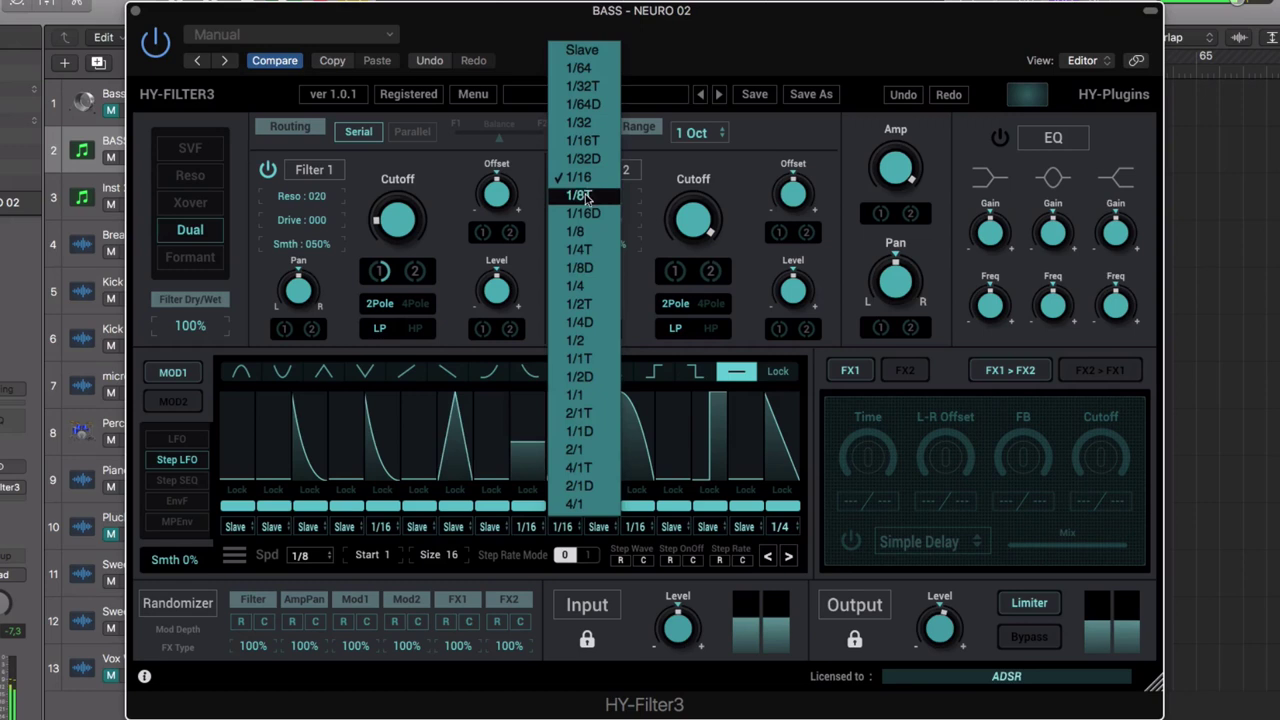
left_click(580, 122)
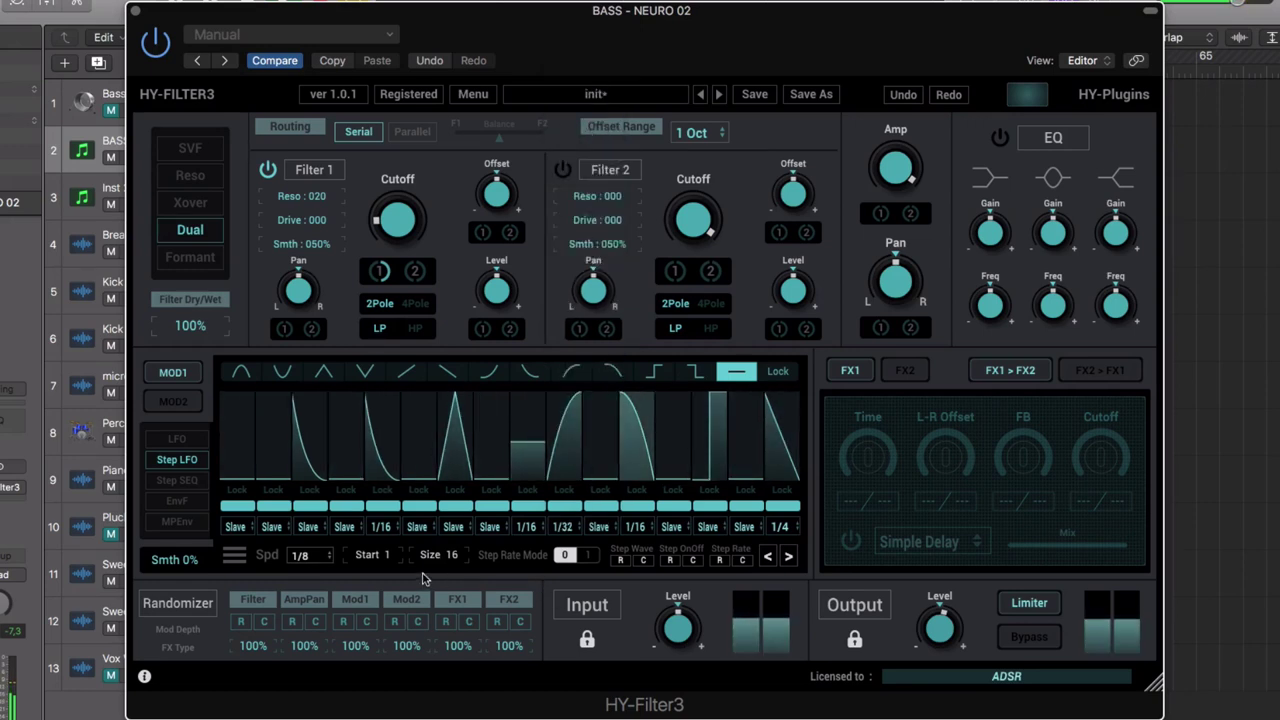
left_click_drag(273, 466, 239, 438)
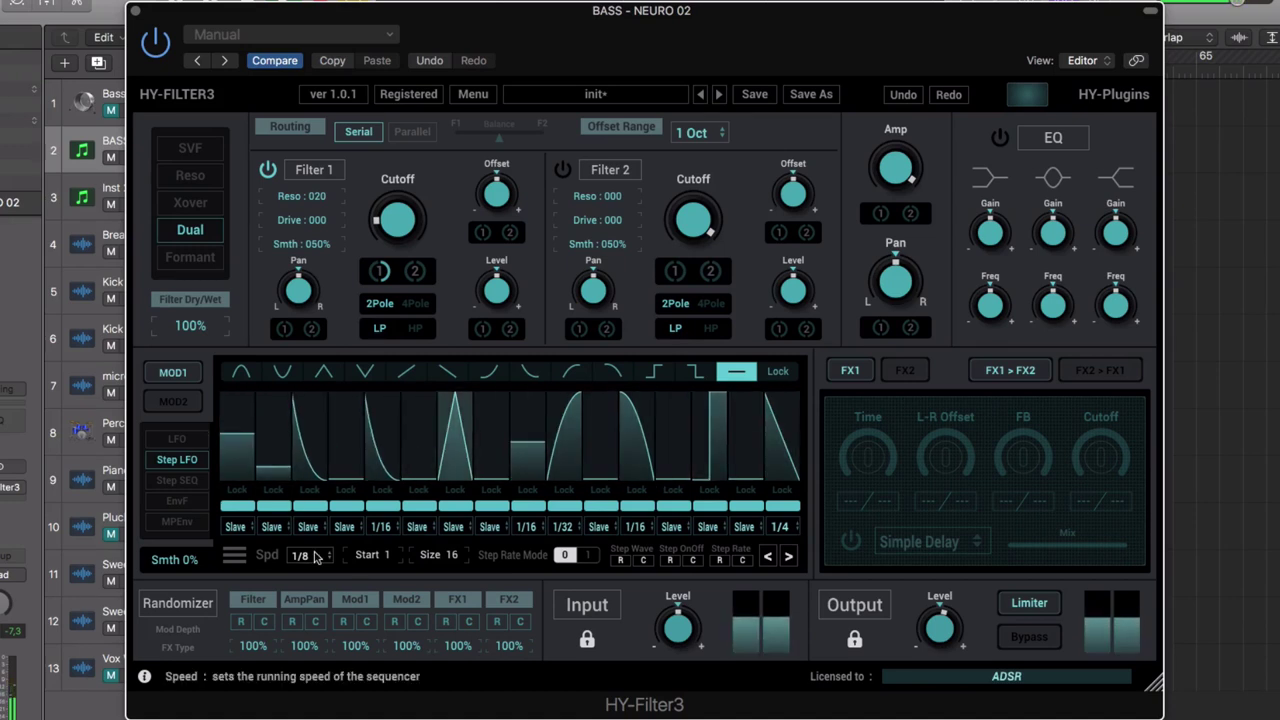
- Switch off Step LFO steps 6, 7, 8, 12, 13, 14 and 15
left_click(424, 507)
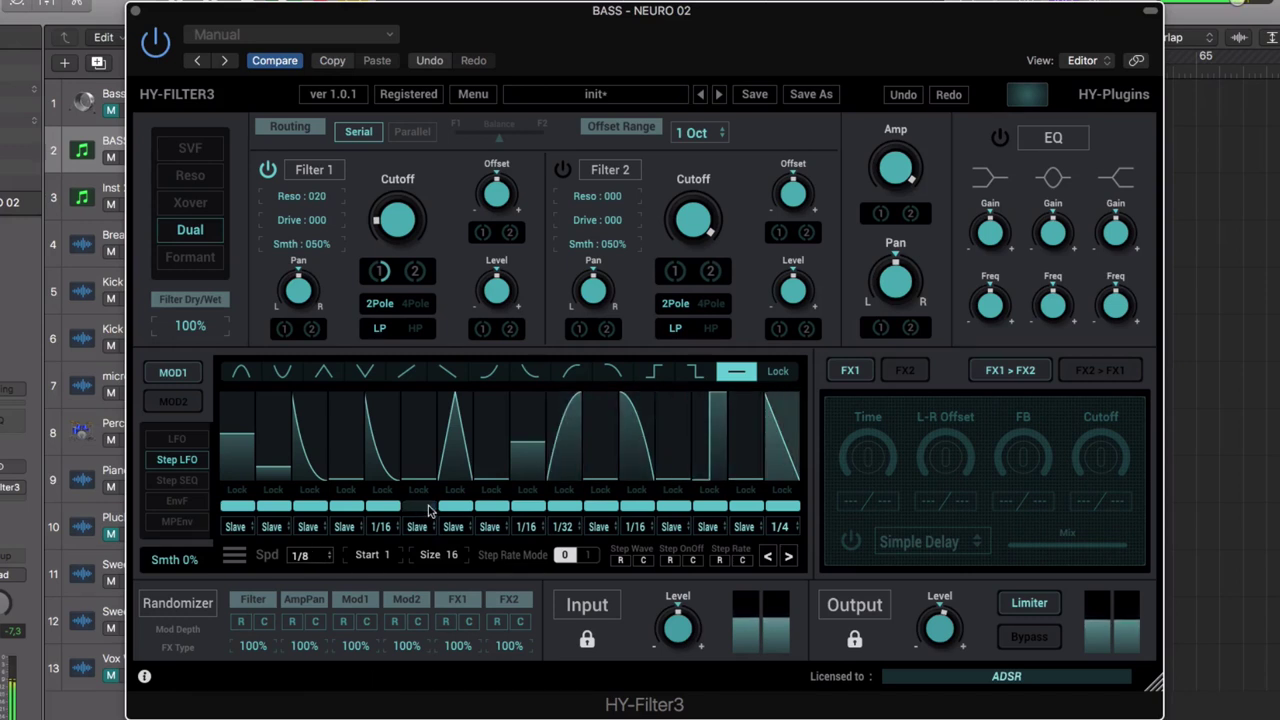
left_click(455, 507)
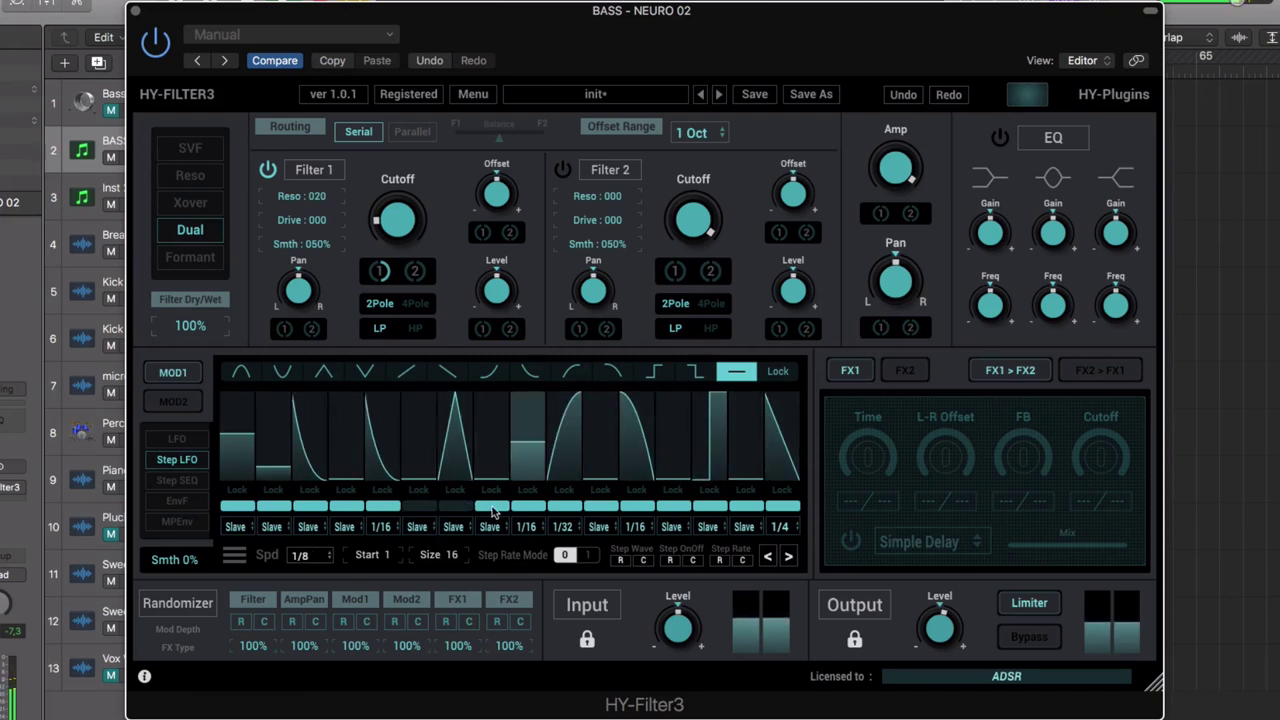
left_click(491, 507)
left_click(637, 507)
left_click(673, 507)
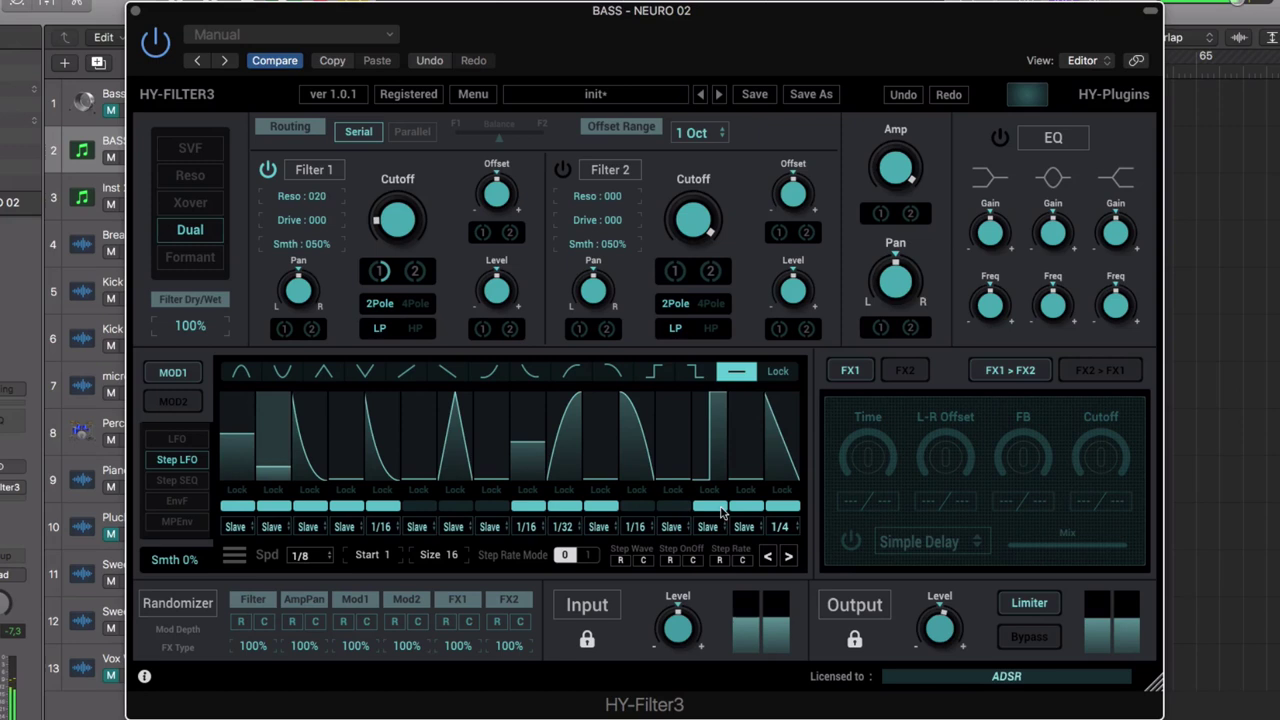
left_click(720, 507)
left_click(746, 507)
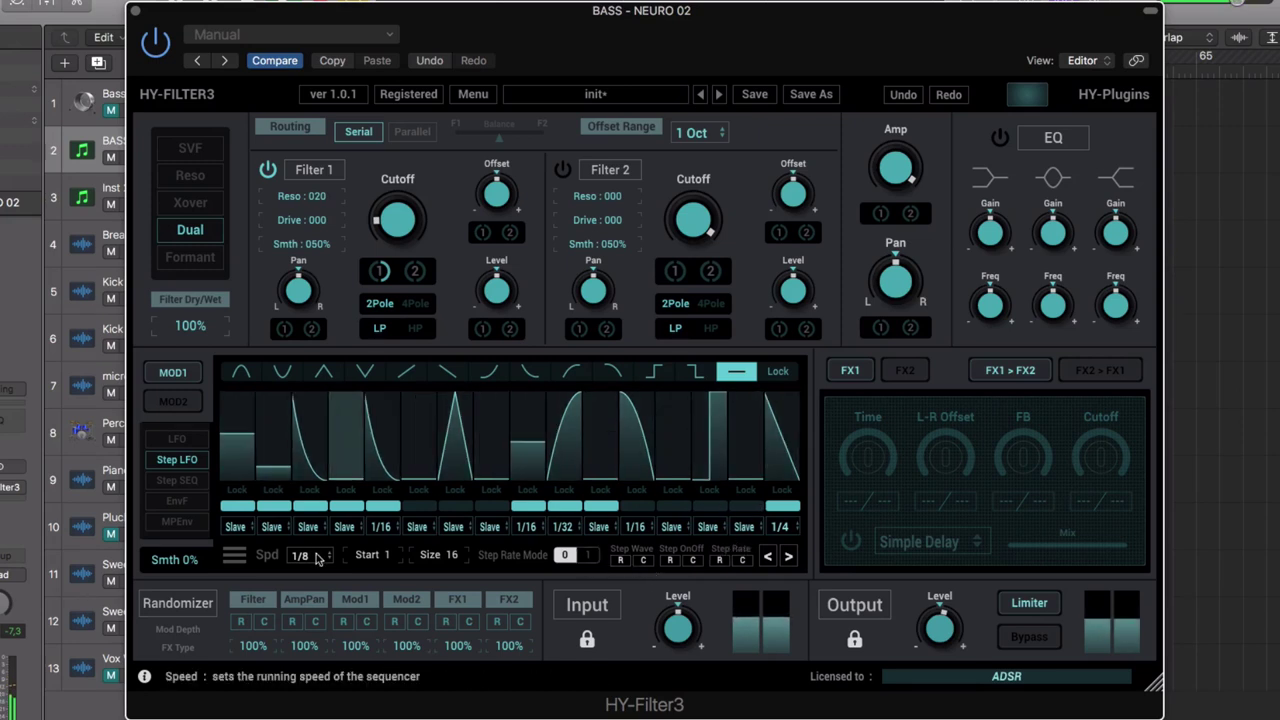
- Randomize all step waveforms five times with the Step Wave R button
left_click(620, 561)
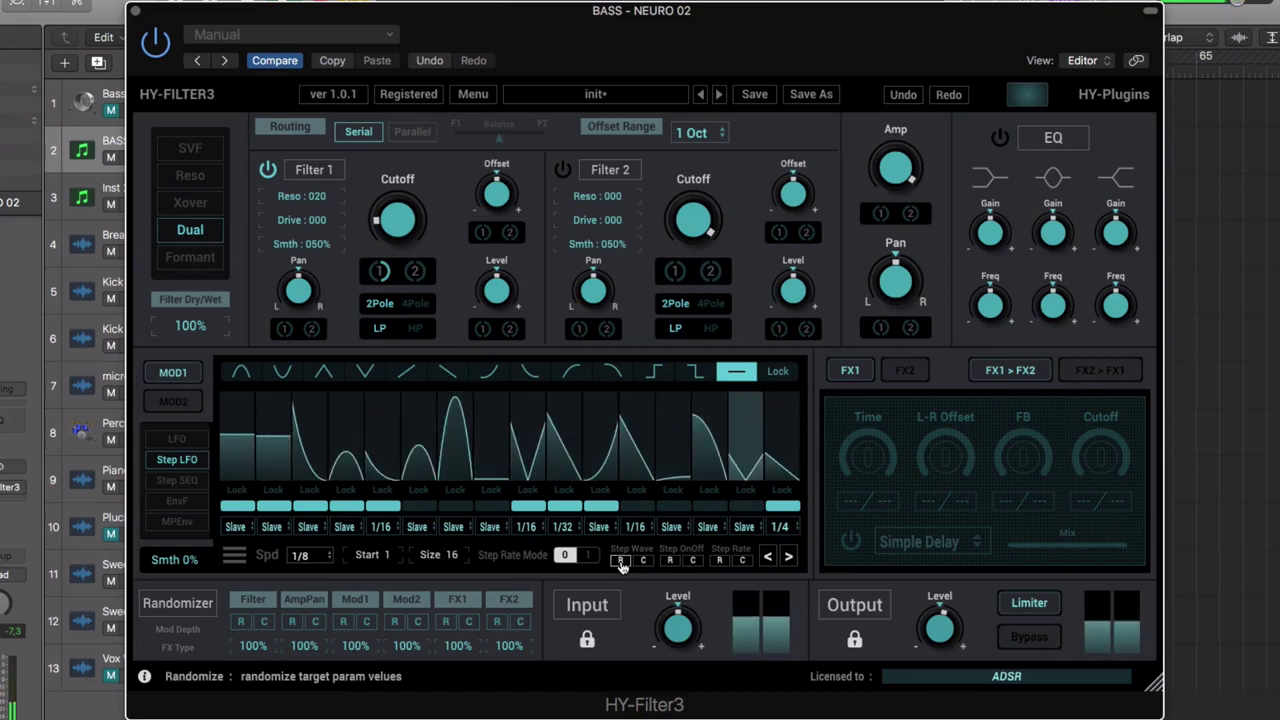
left_click(620, 561)
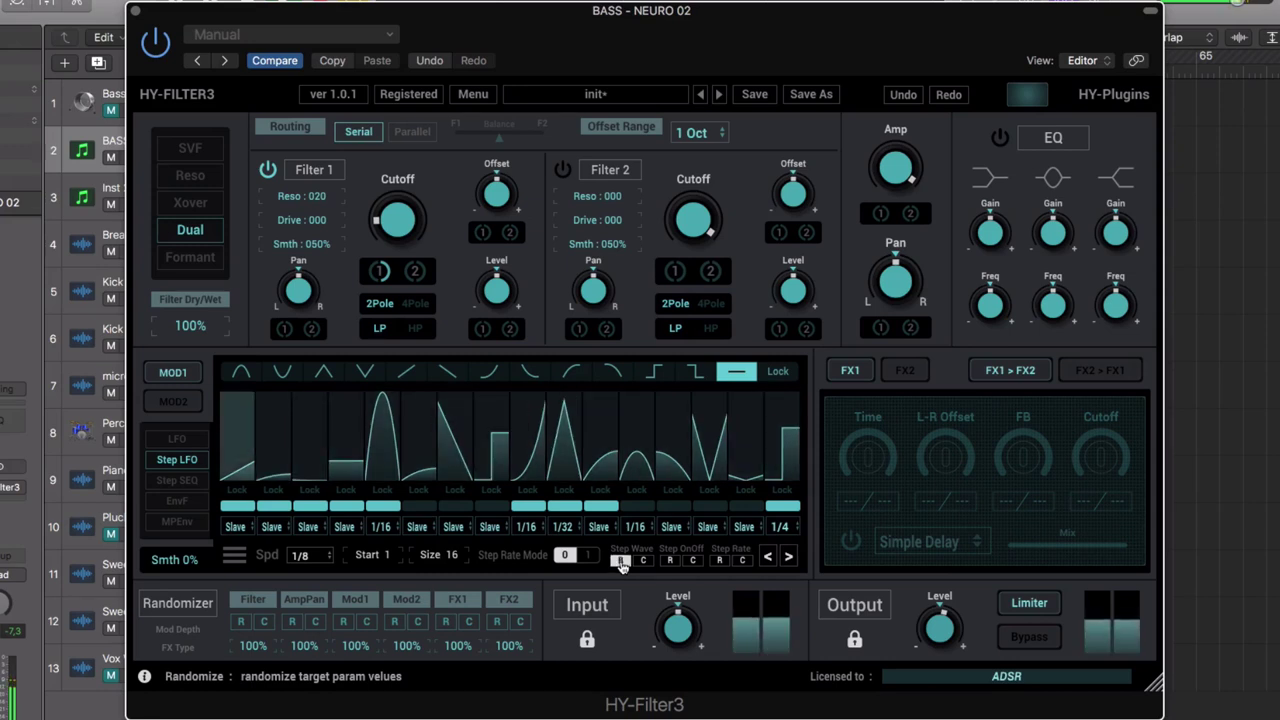
left_click(620, 561)
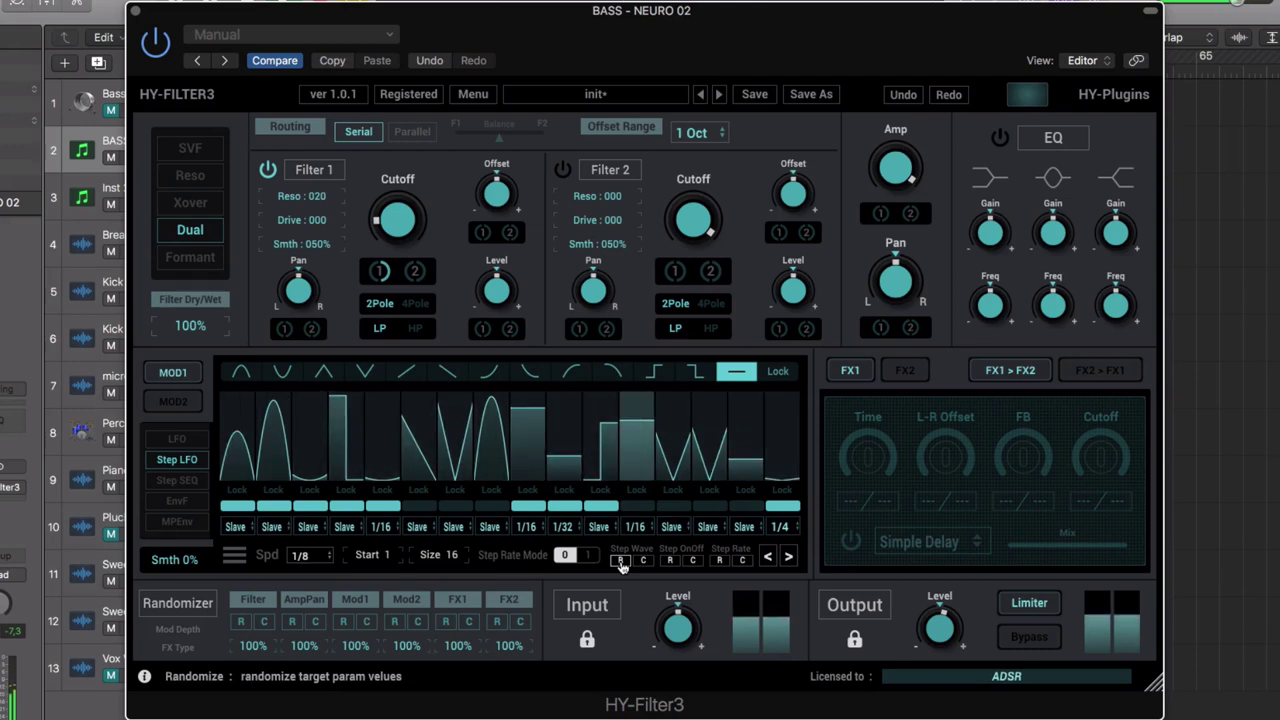
left_click(620, 561)
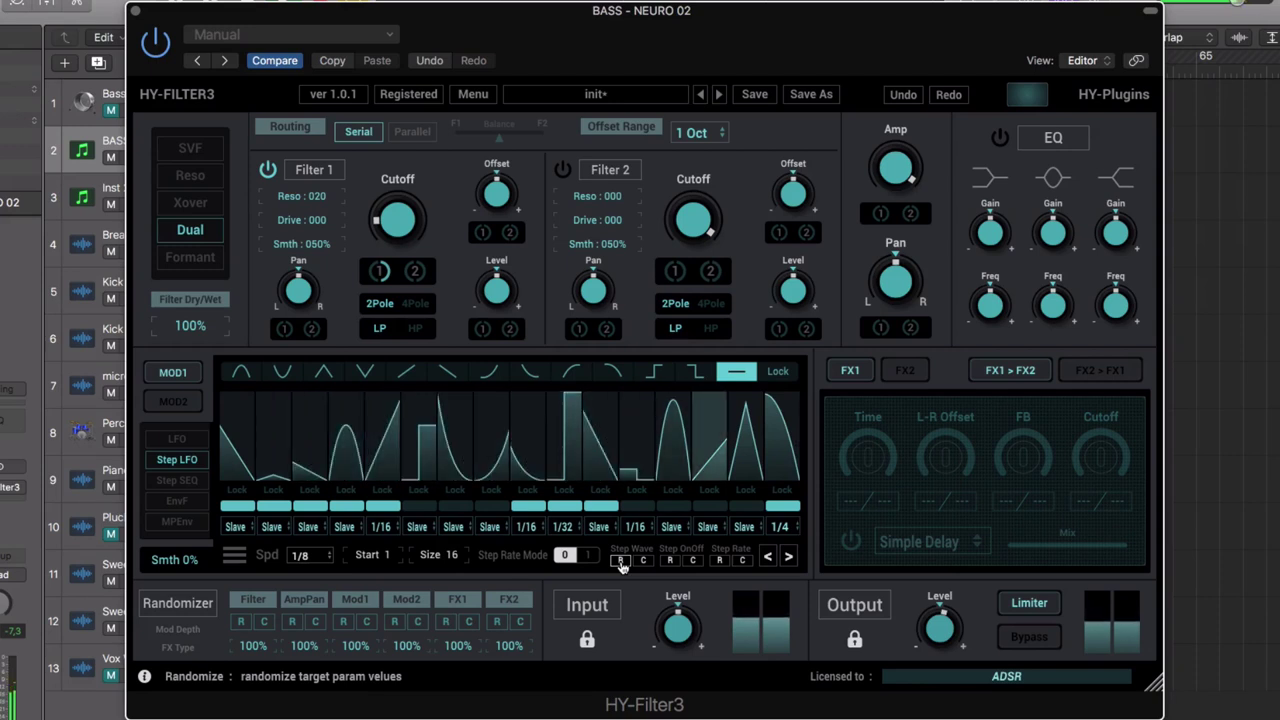
left_click(620, 561)
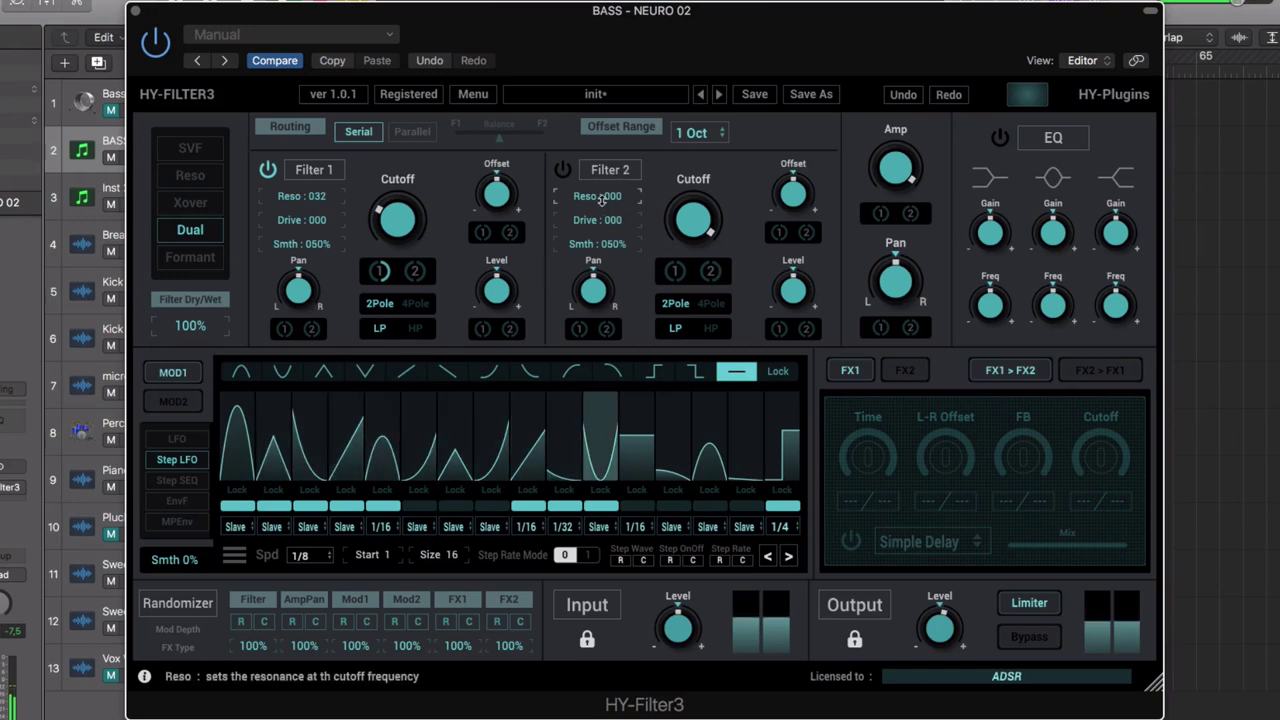
- Switch MOD1 to MPEnv, route the filters in Parallel, and drop the first block's top-right point to the baseline
left_click(178, 522)
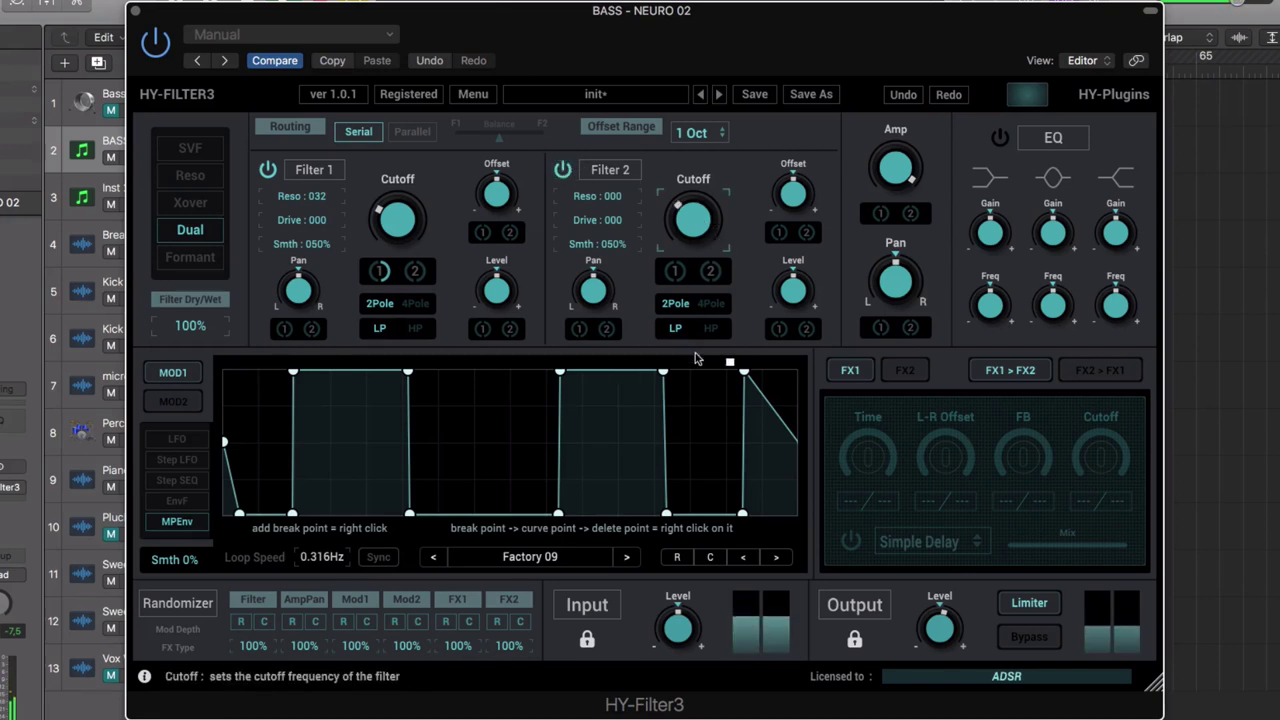
left_click(397, 134)
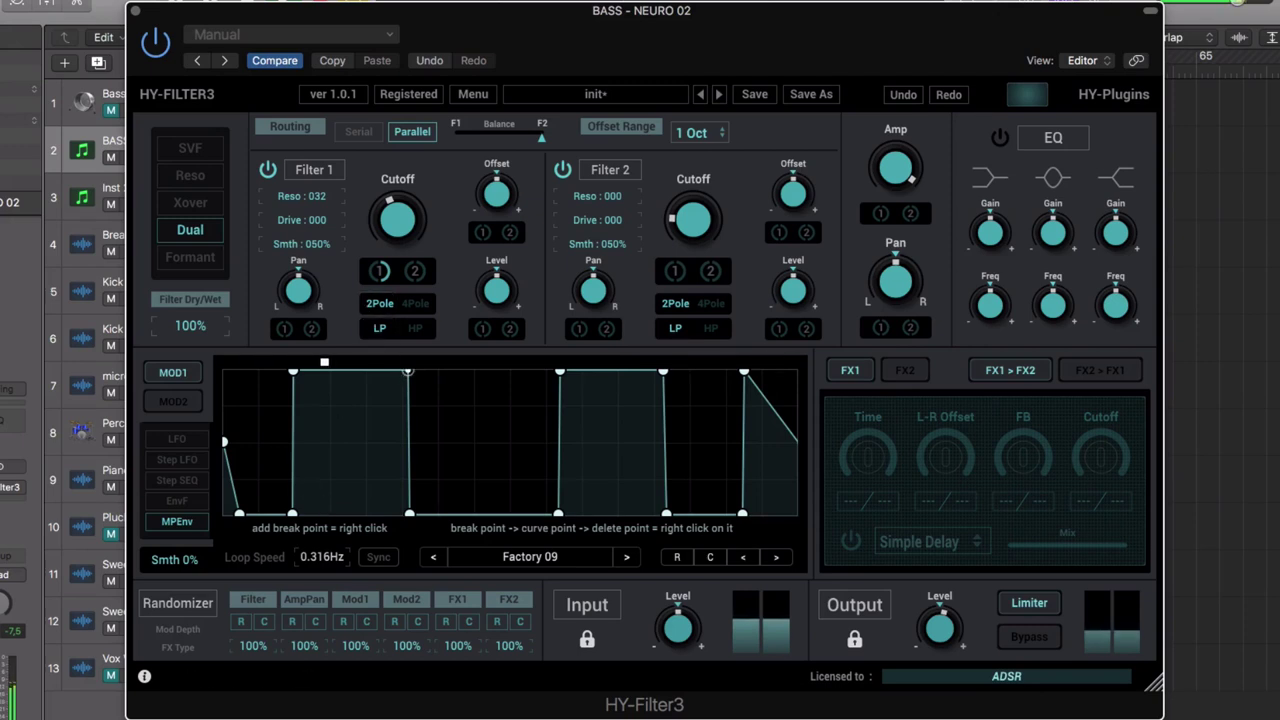
left_click_drag(408, 372, 409, 514)
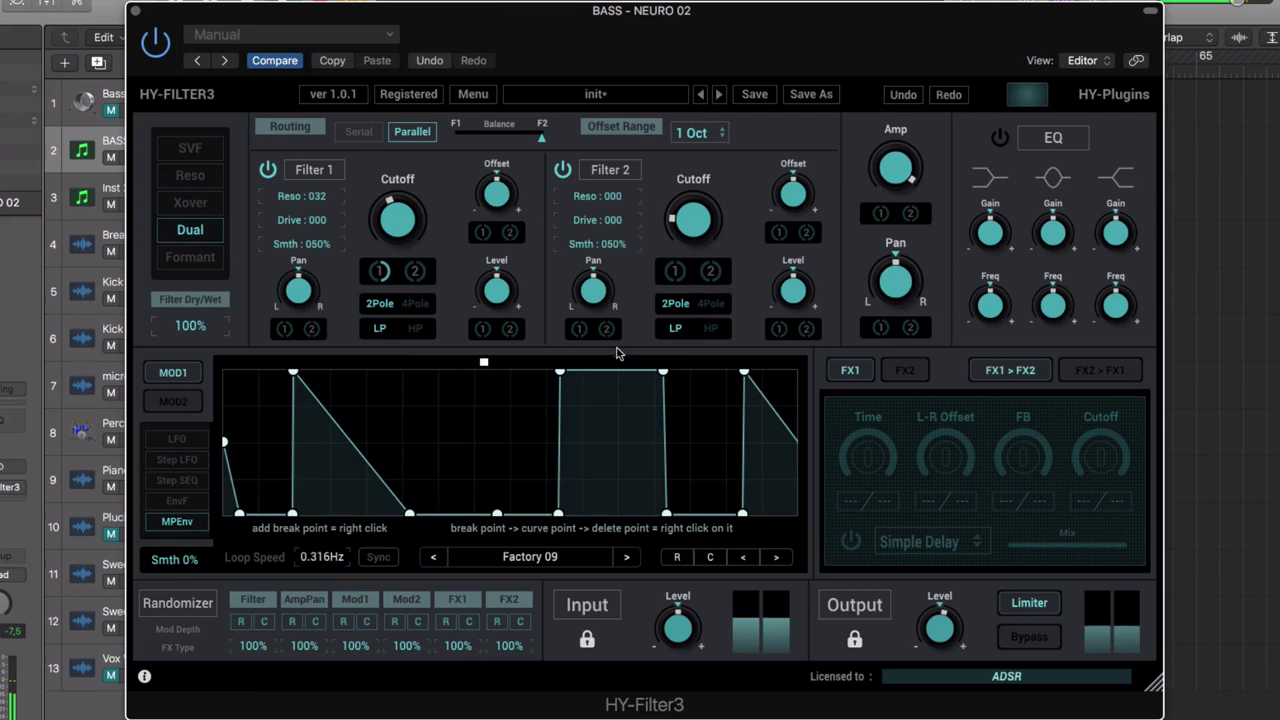
- Switch MOD2 to the MPEnv envelope, then return MOD1 to its randomized Step LFO pattern
left_click(173, 401)
left_click(168, 378)
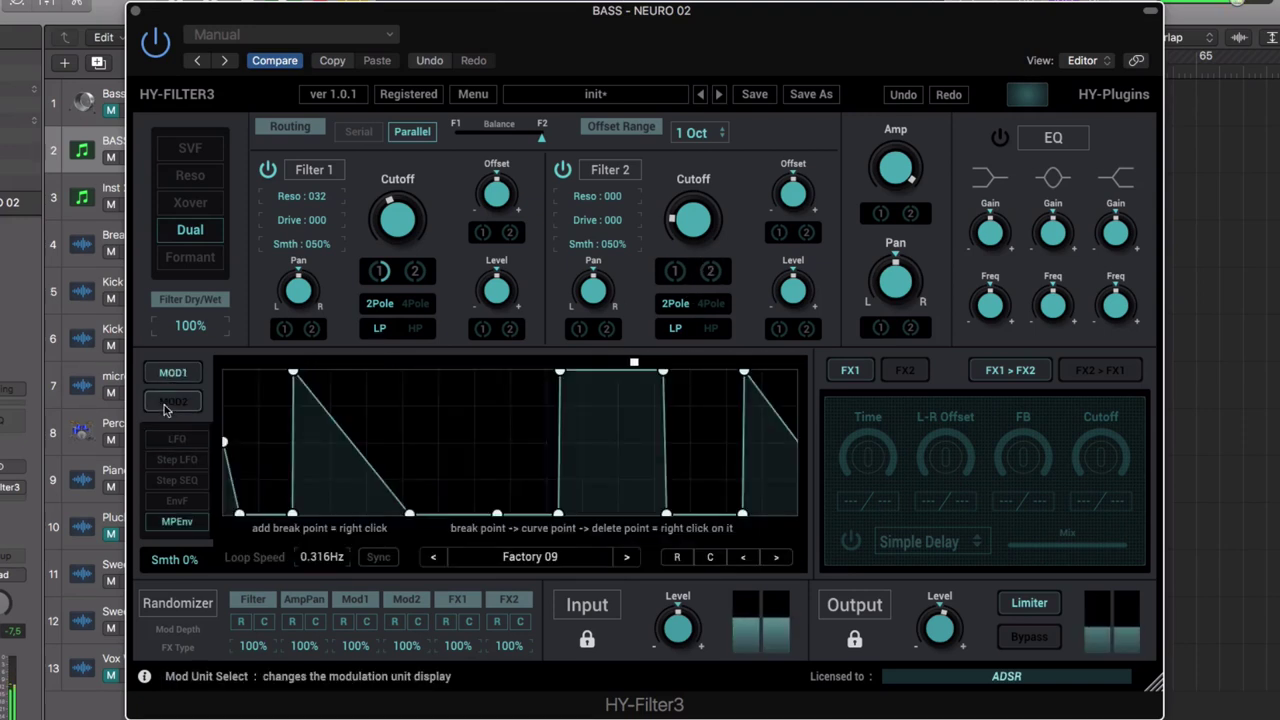
left_click(170, 402)
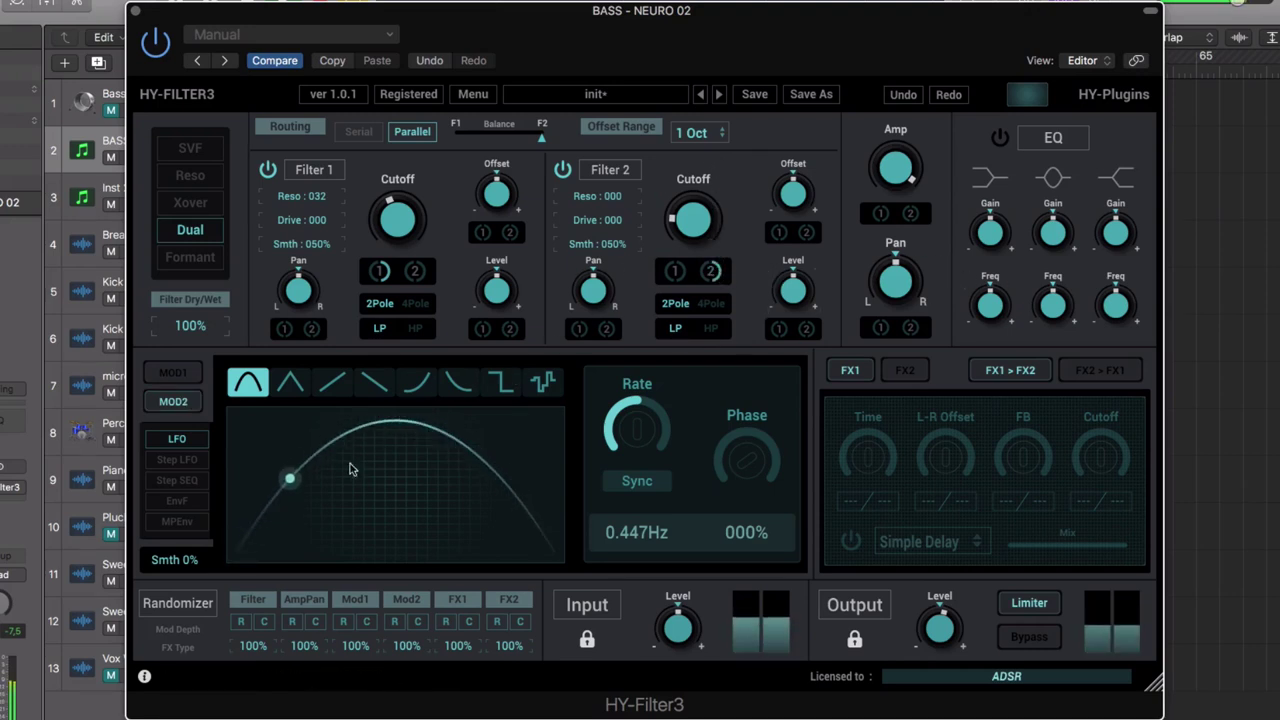
left_click(172, 524)
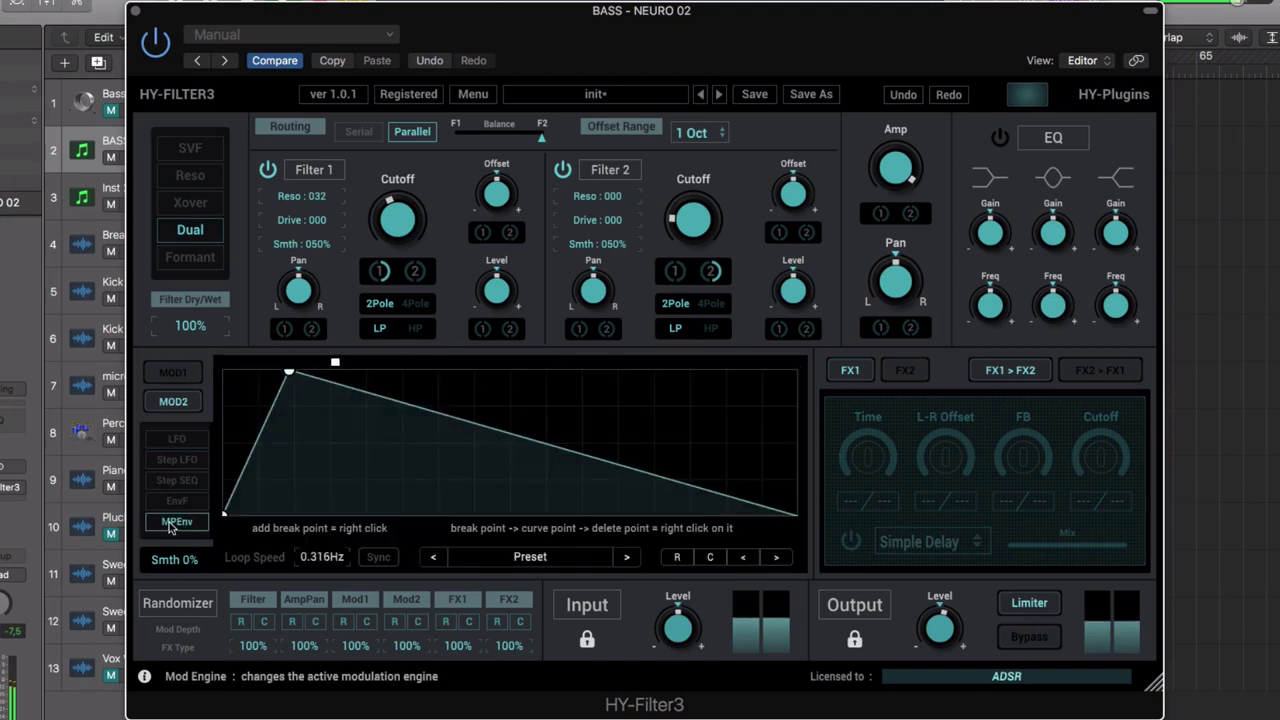
left_click(173, 372)
left_click(176, 482)
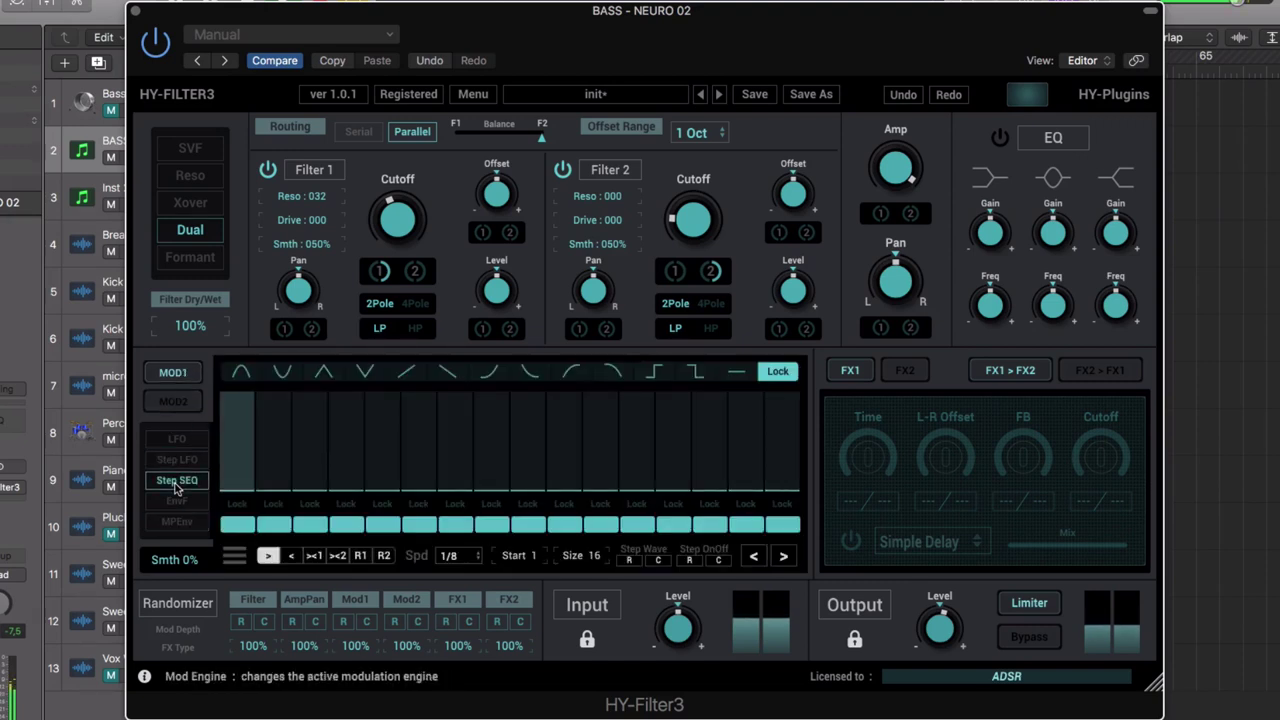
left_click(175, 460)
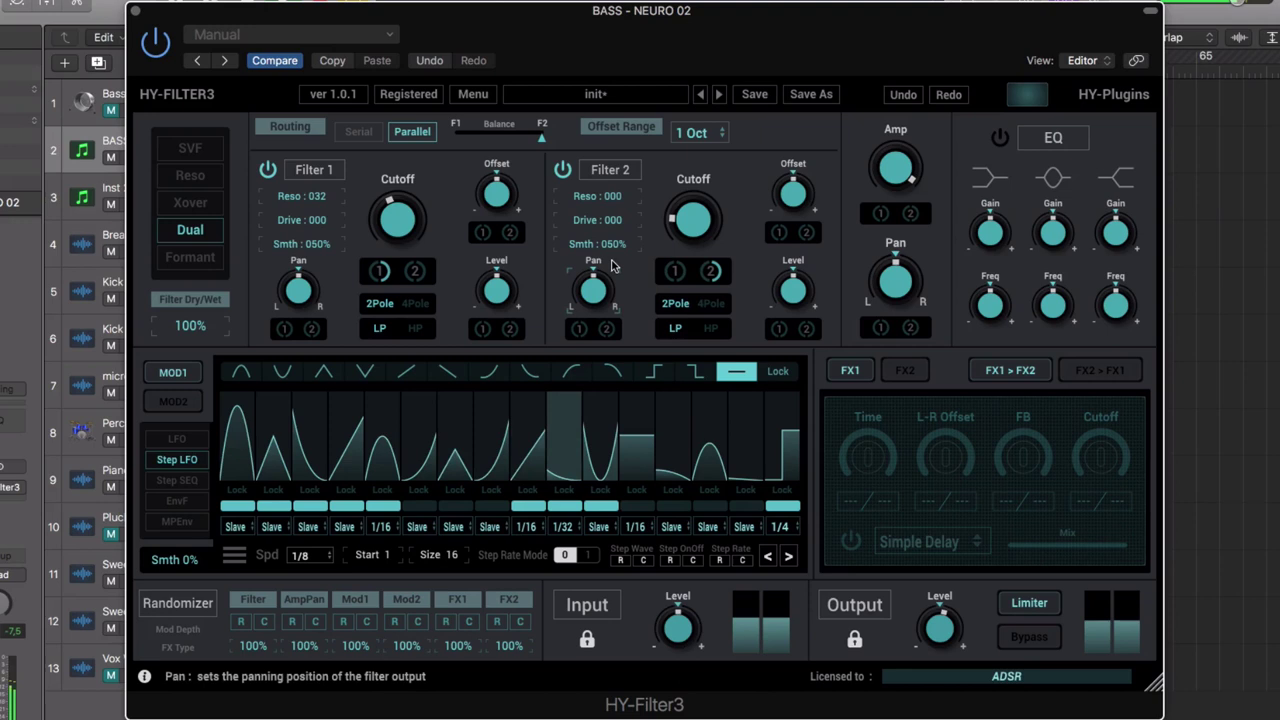
- Redraw MOD2's envelope into two sharp falling ramps by adding and dragging break points
left_click(173, 401)
mouse_move(288, 372)
left_mouse_down()
mouse_move(314, 409)
mouse_move(466, 368)
mouse_move(531, 372)
mouse_move(483, 372)
left_mouse_up()
right_click(648, 448)
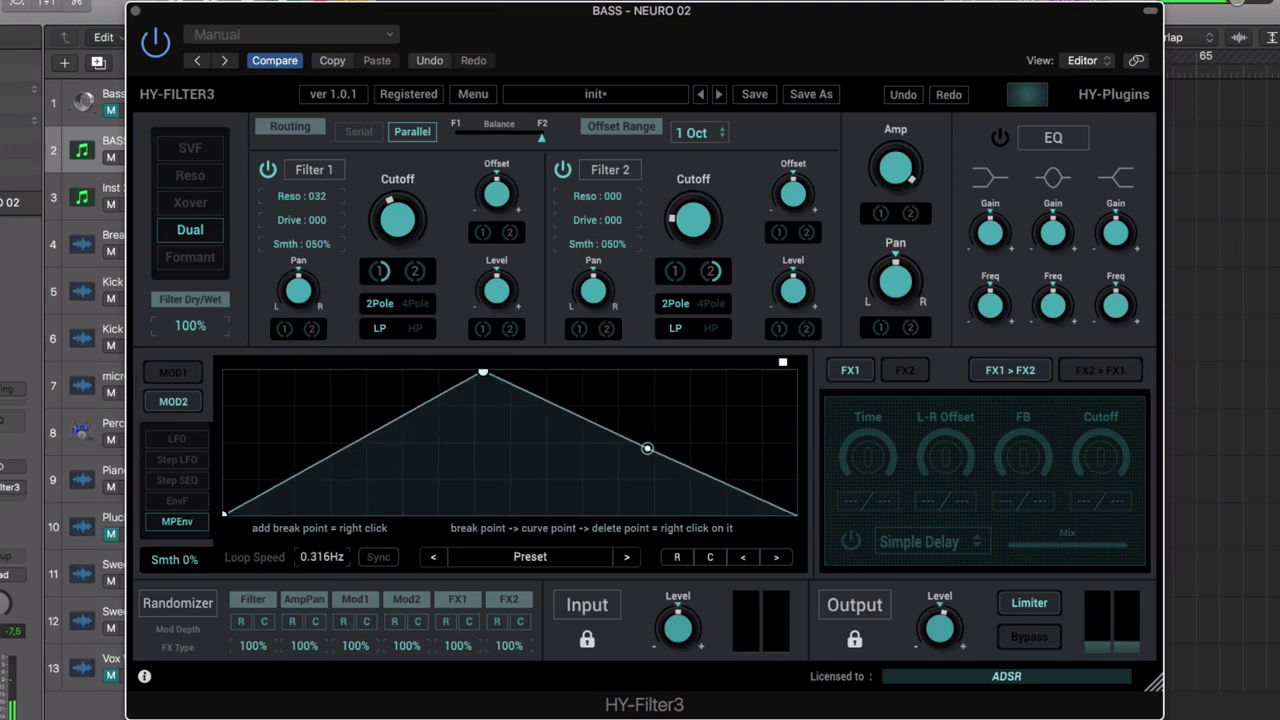
left_click_drag(647, 448, 622, 516)
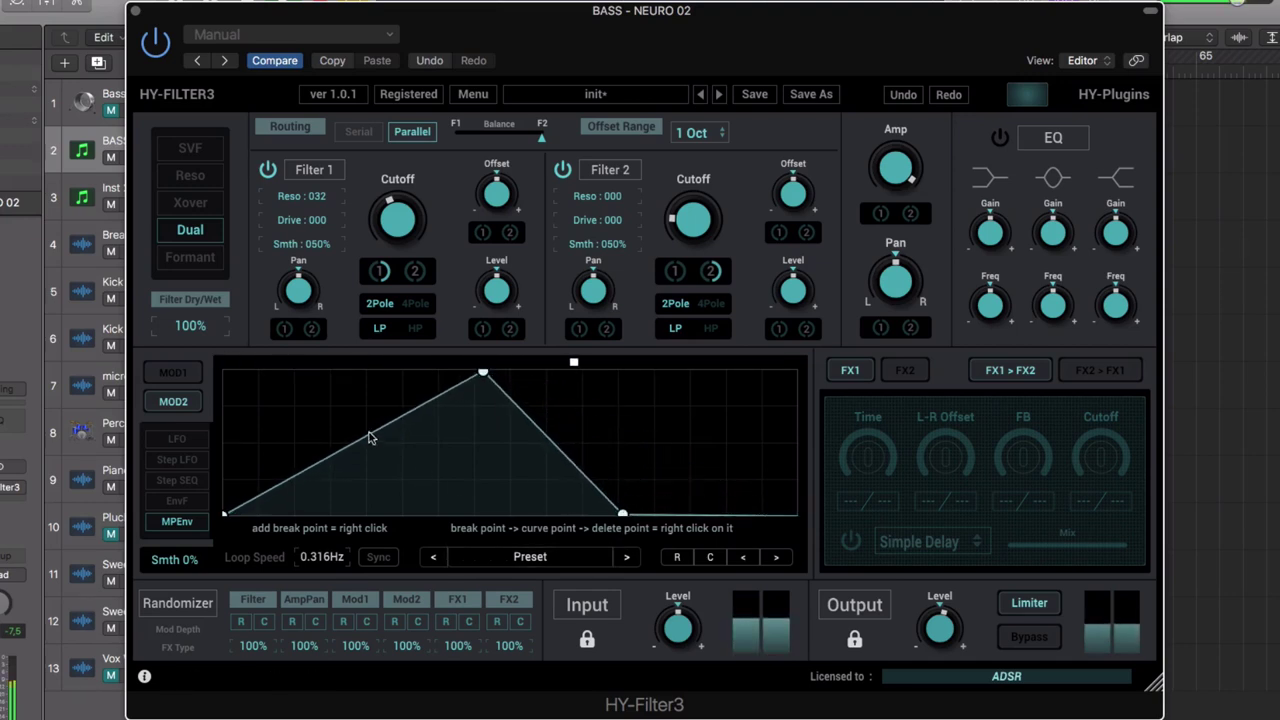
left_click_drag(369, 432, 367, 516)
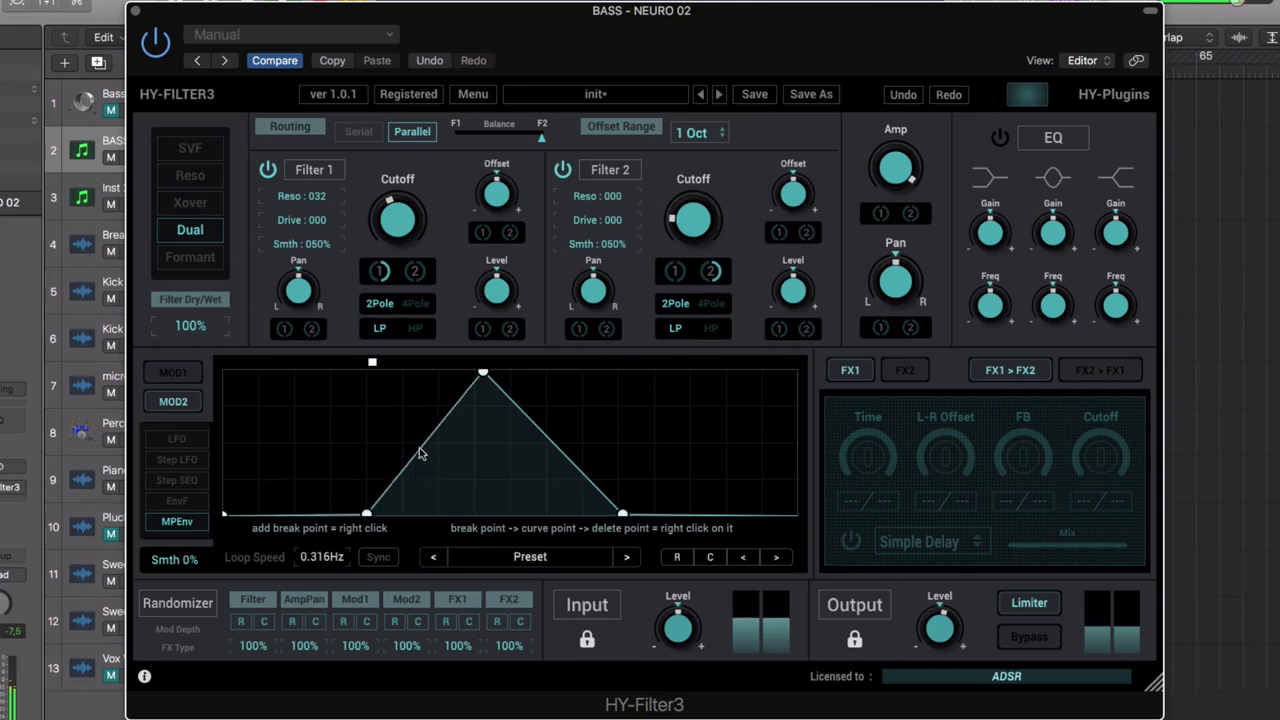
left_click_drag(420, 443, 478, 516)
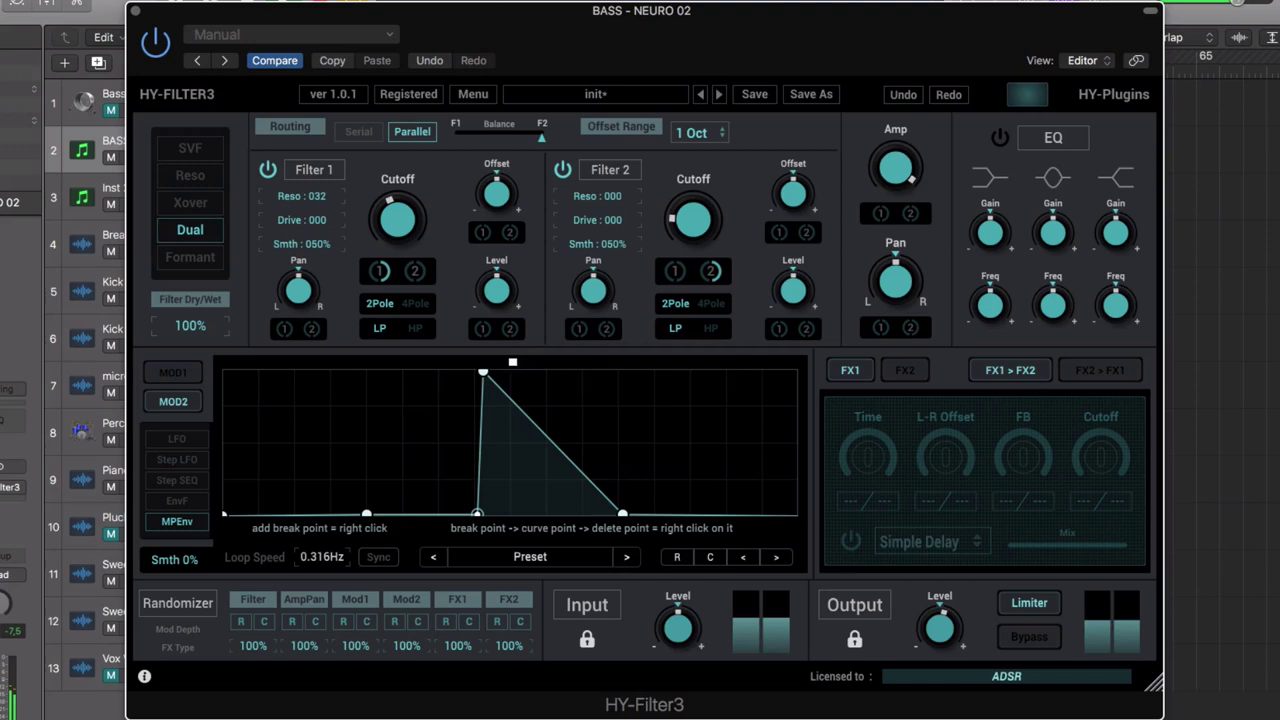
right_click(288, 502)
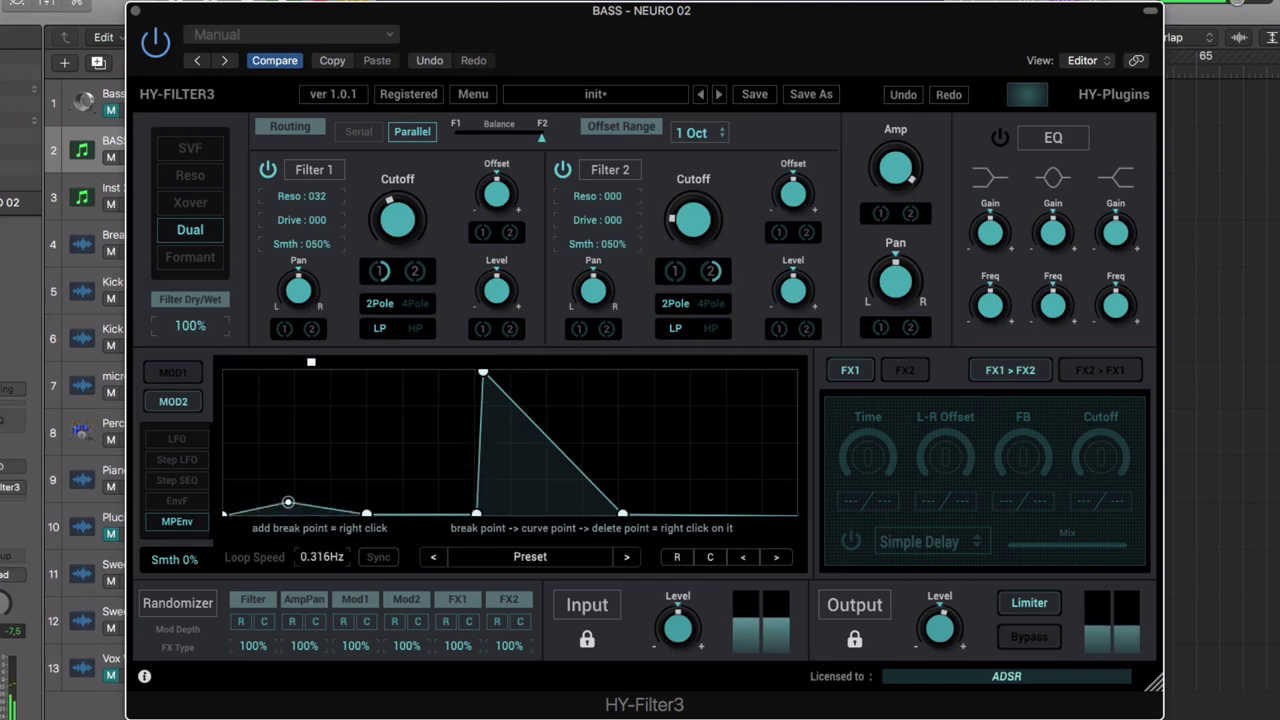
left_click_drag(288, 502, 226, 372)
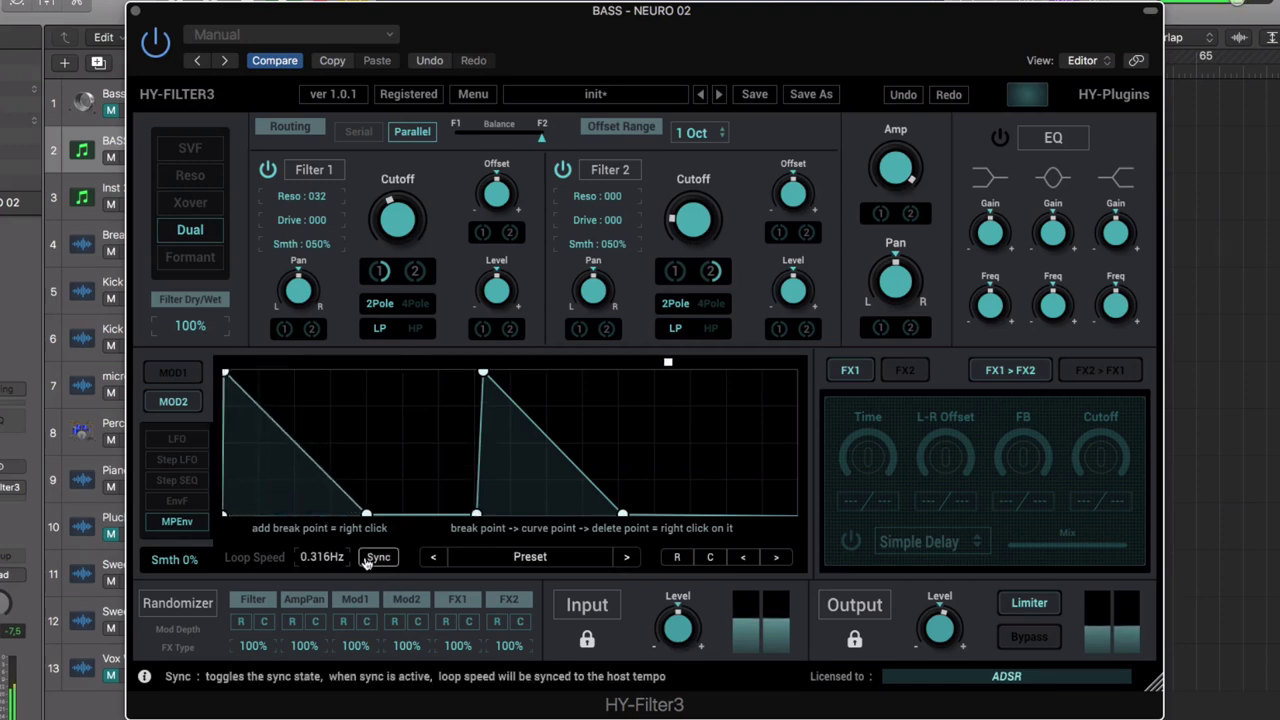
- Set MOD2's synced envelope loop rate to 1/16, then to 1/8
left_click(312, 560)
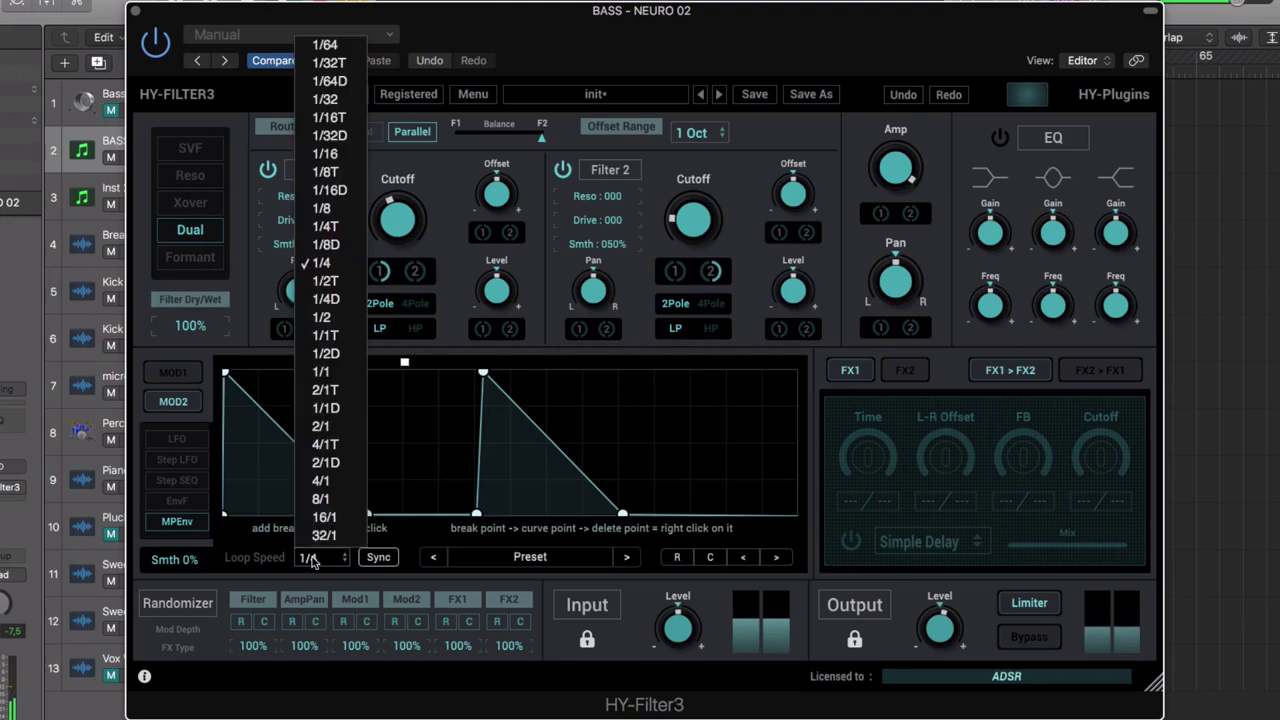
left_click(326, 154)
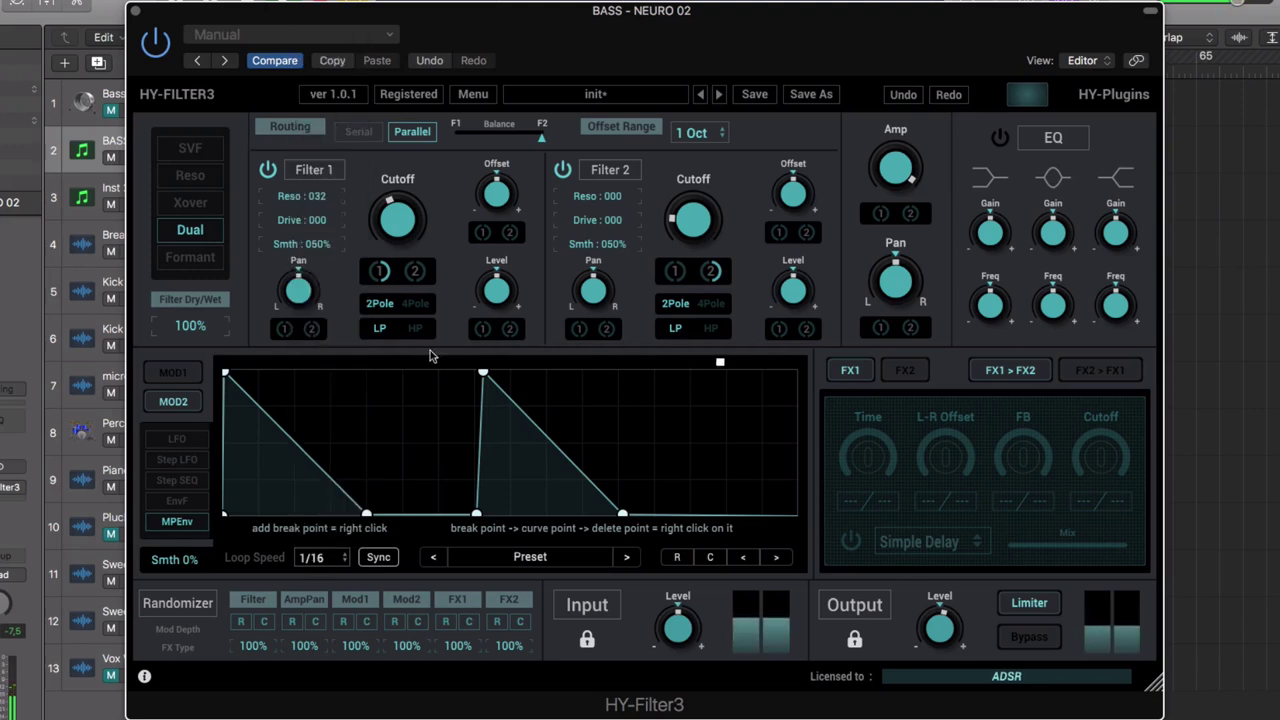
left_click(310, 558)
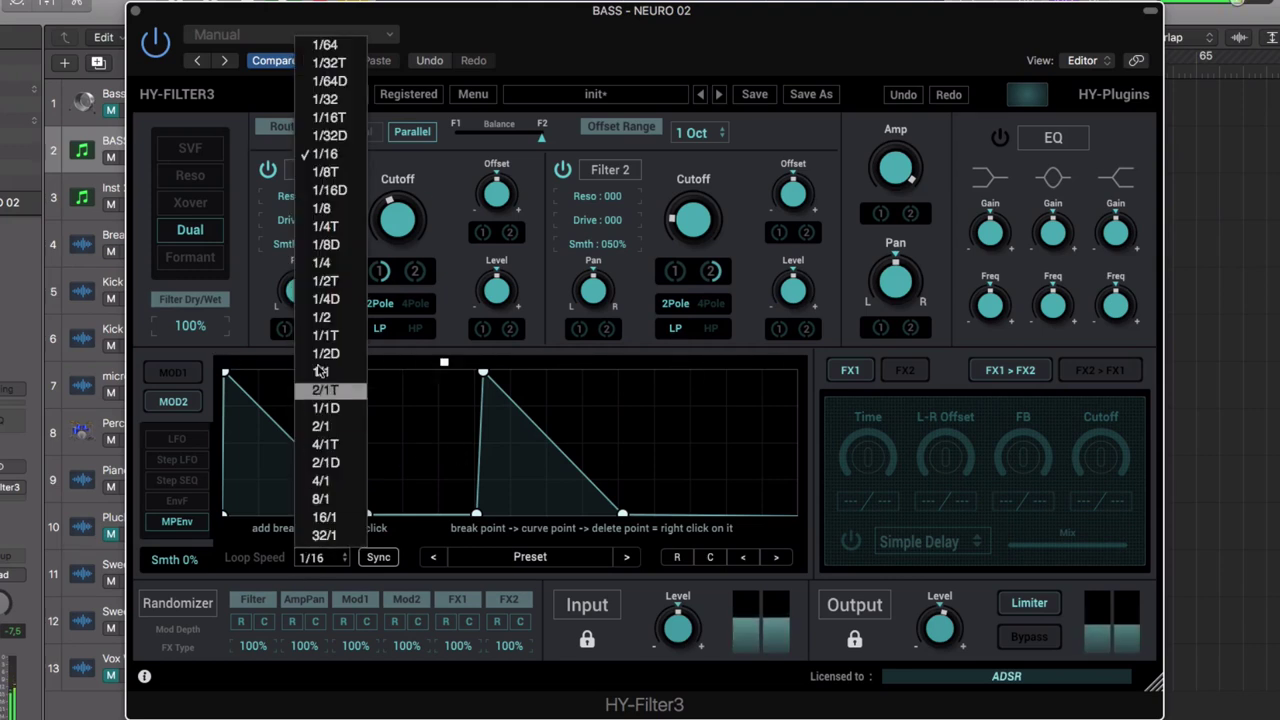
left_click(320, 208)
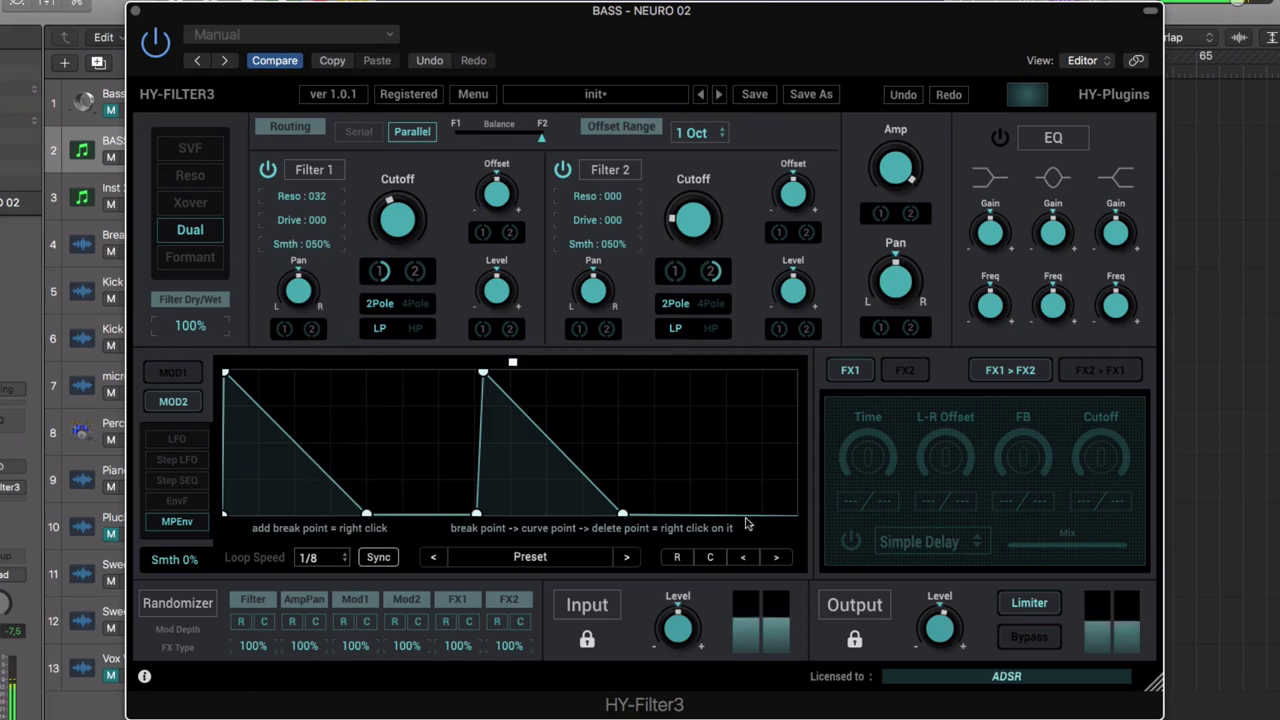
- Raise a right-side break point to the top, keeping the rise straight after undoing a curve
left_click_drag(728, 494, 727, 374)
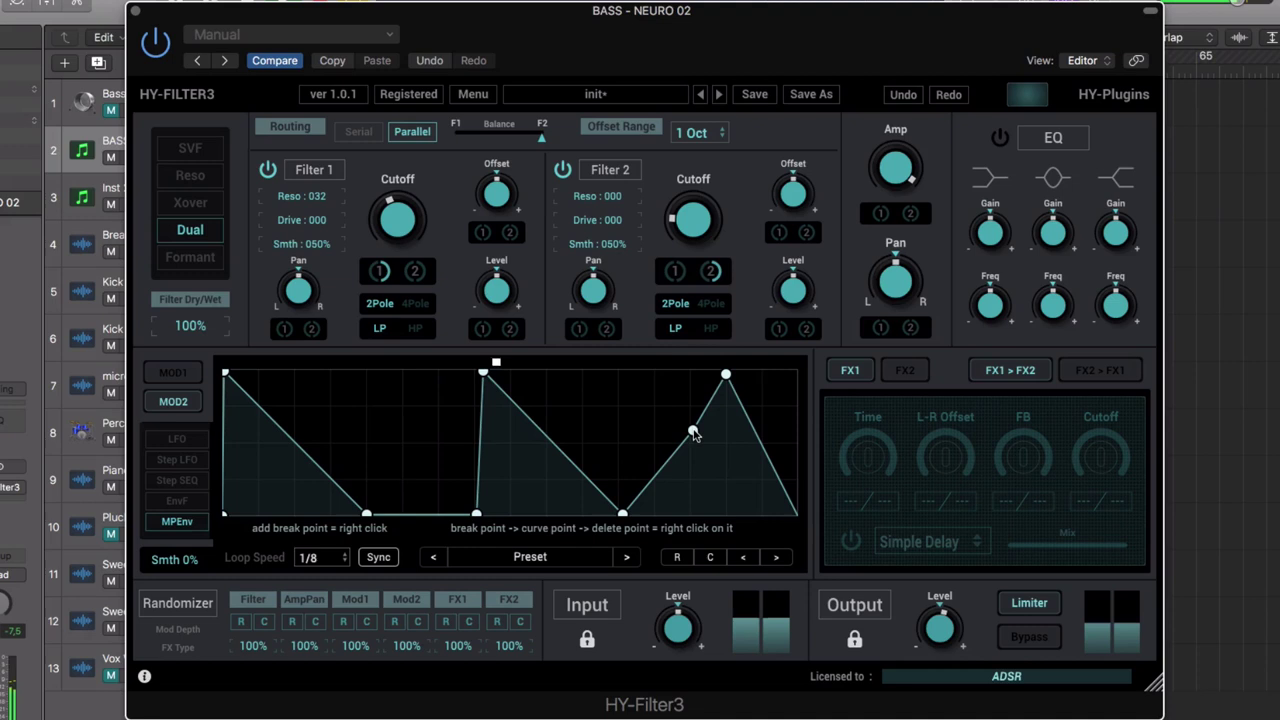
left_click_drag(692, 430, 694, 504)
key("super+z")
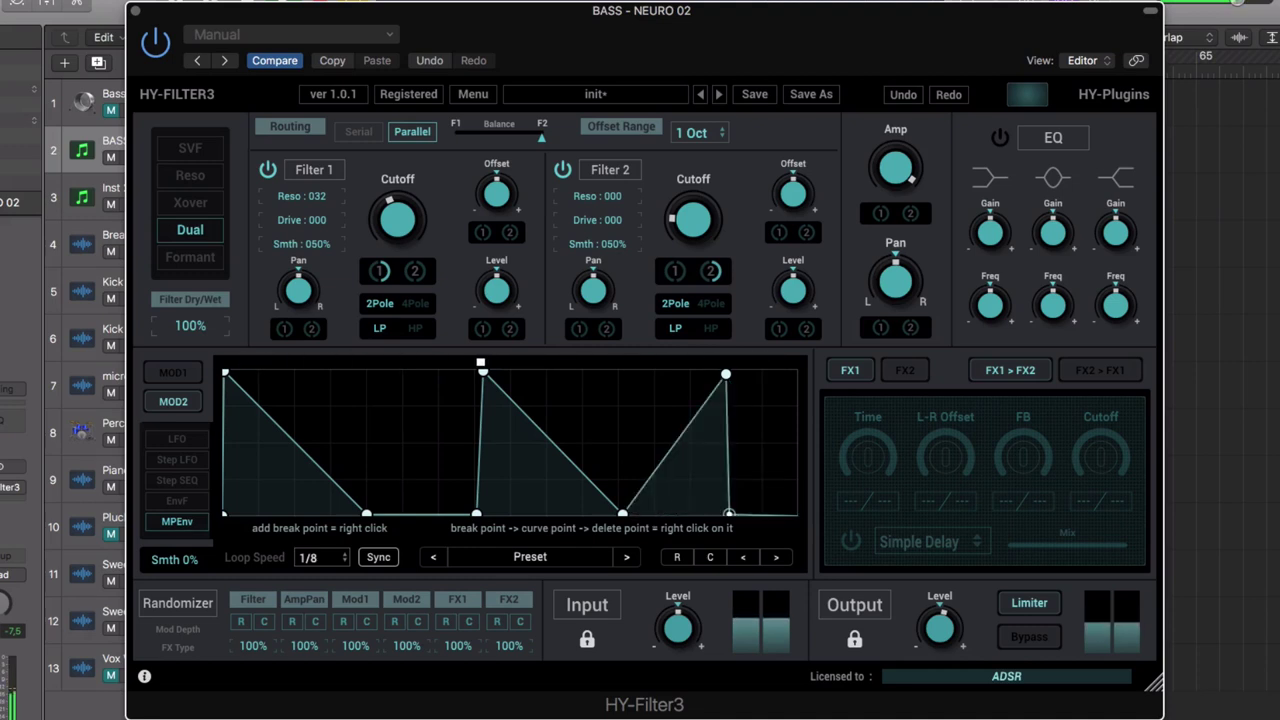
- Step MOD2's envelope from Factory 08 through 07 to Factory 06, with a 1/4 loop rate
left_click(545, 558)
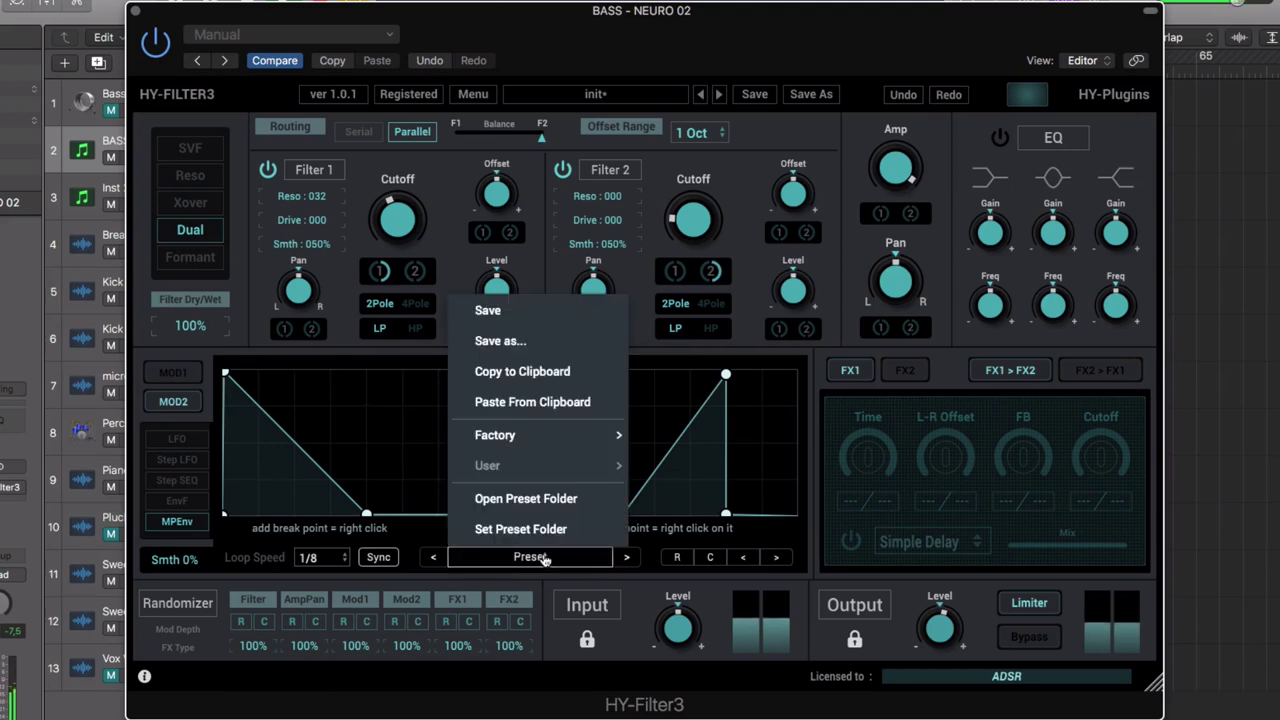
mouse_move(576, 442)
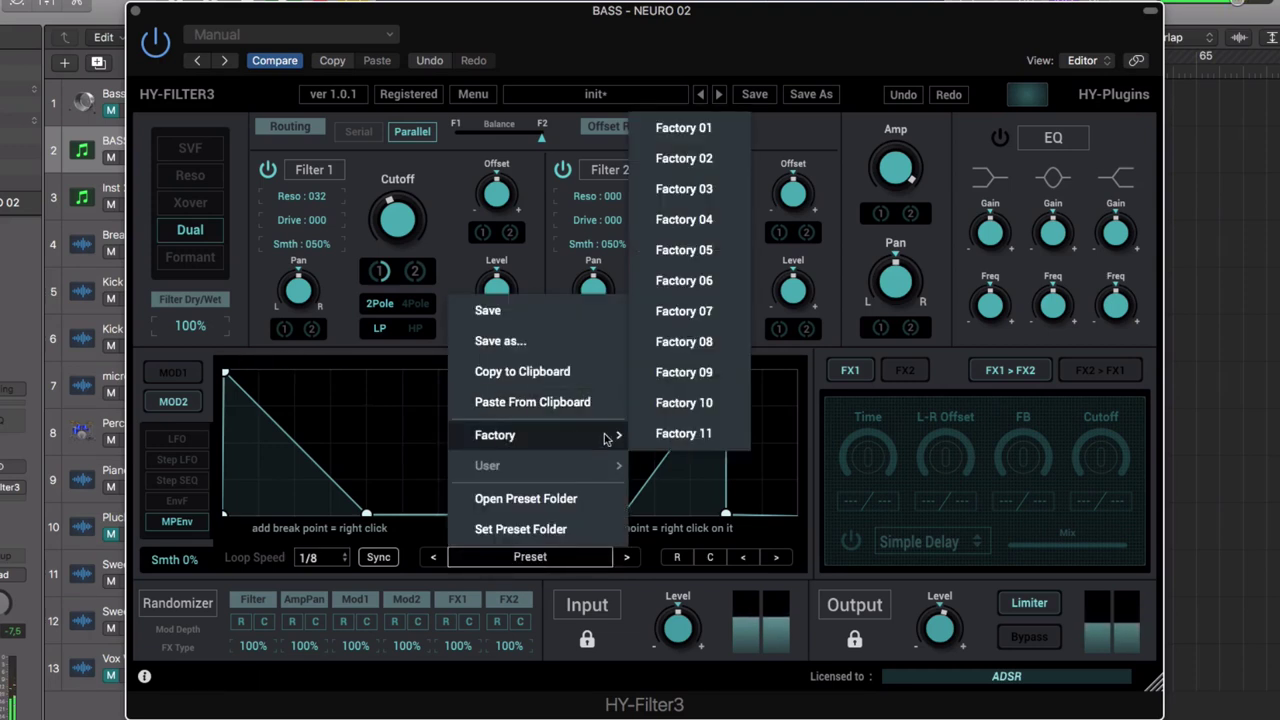
left_click(680, 341)
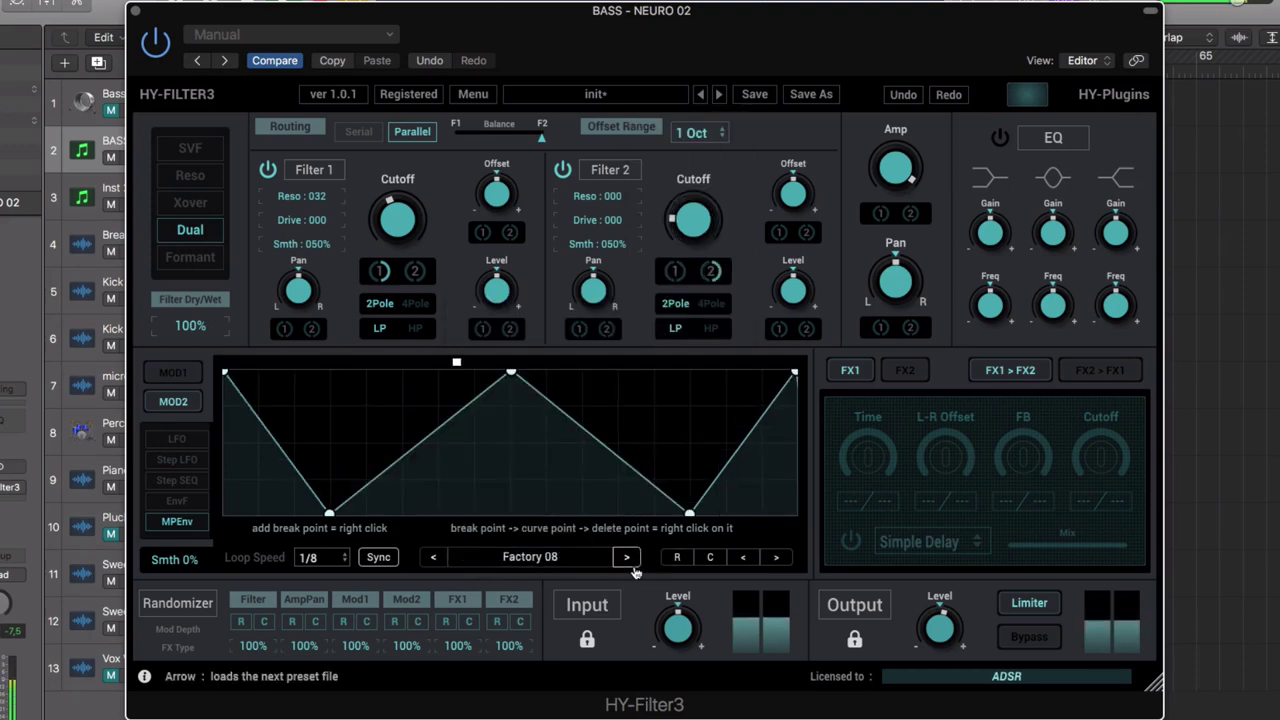
left_click(435, 559)
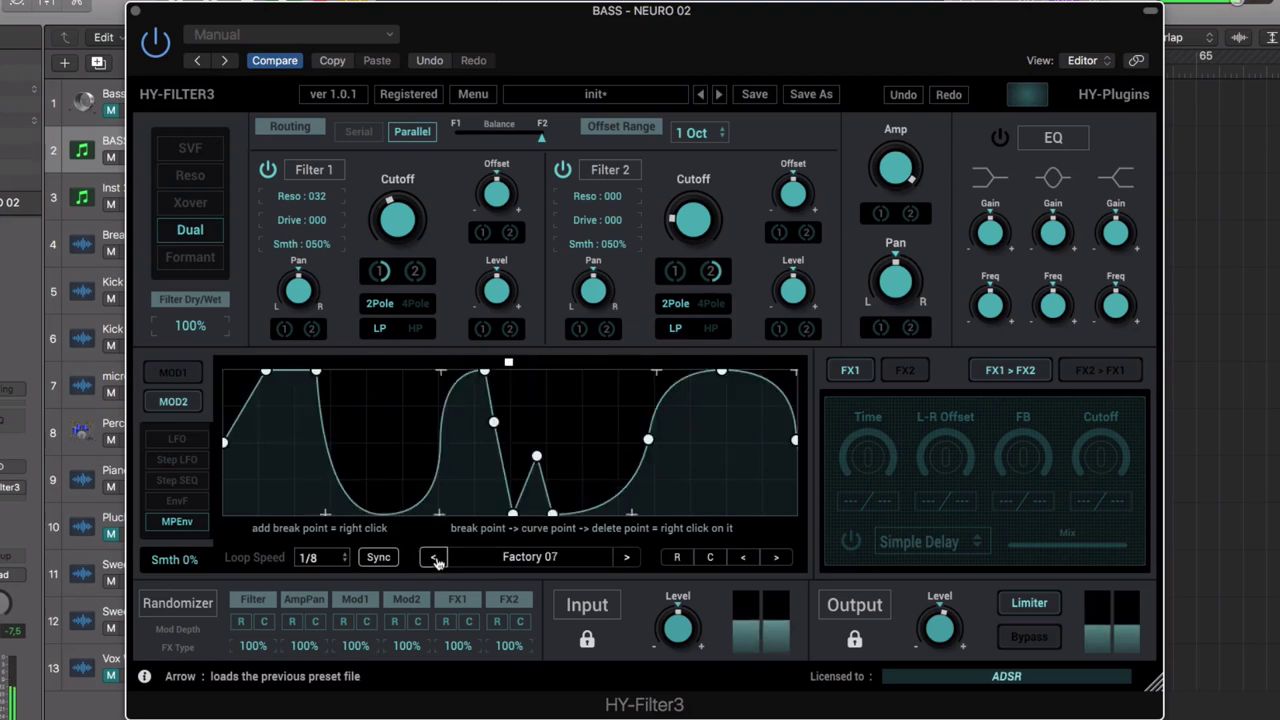
left_click(324, 562)
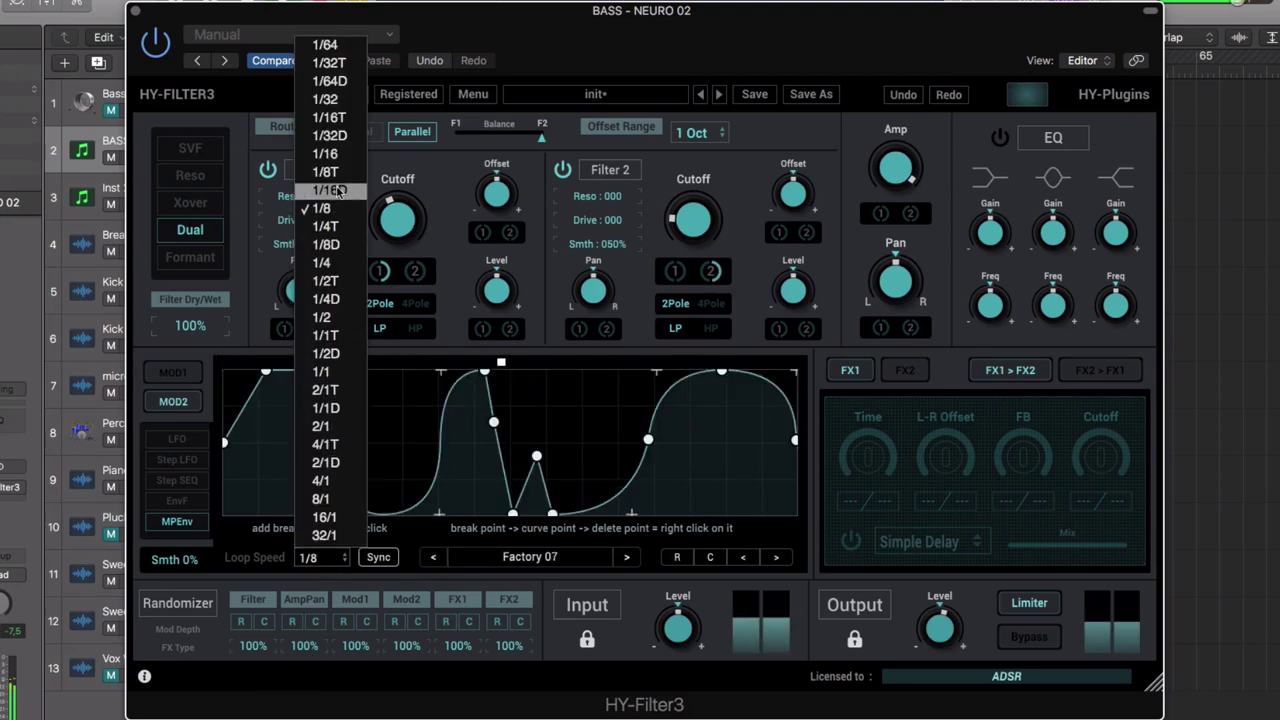
left_click(322, 263)
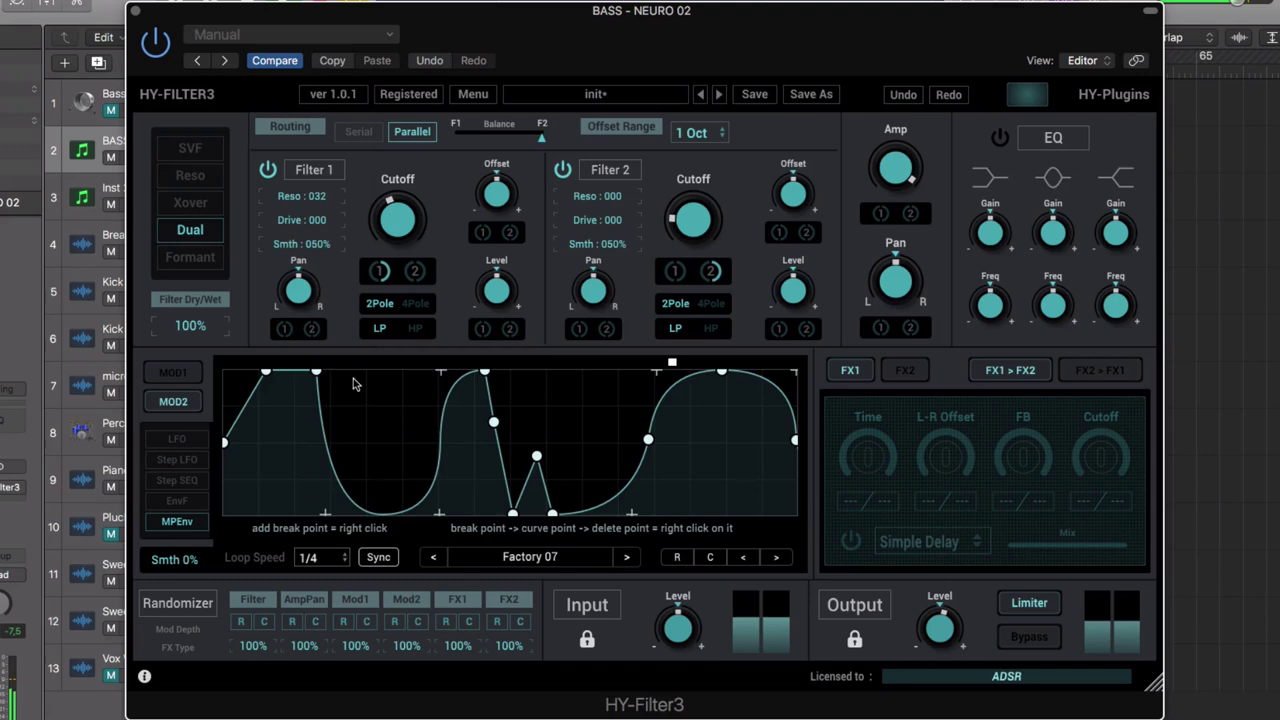
left_click(434, 559)
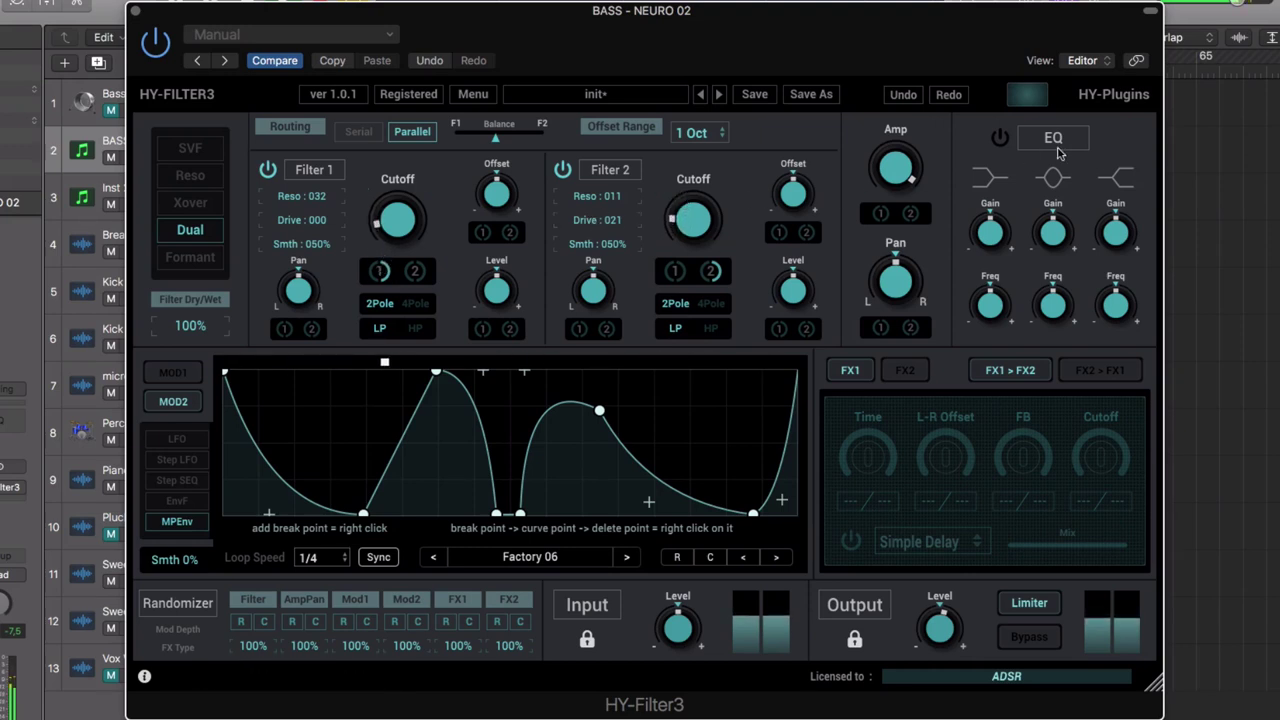
- Turn on the EQ and enable FX1 as a Bit Crusher
left_click(1000, 137)
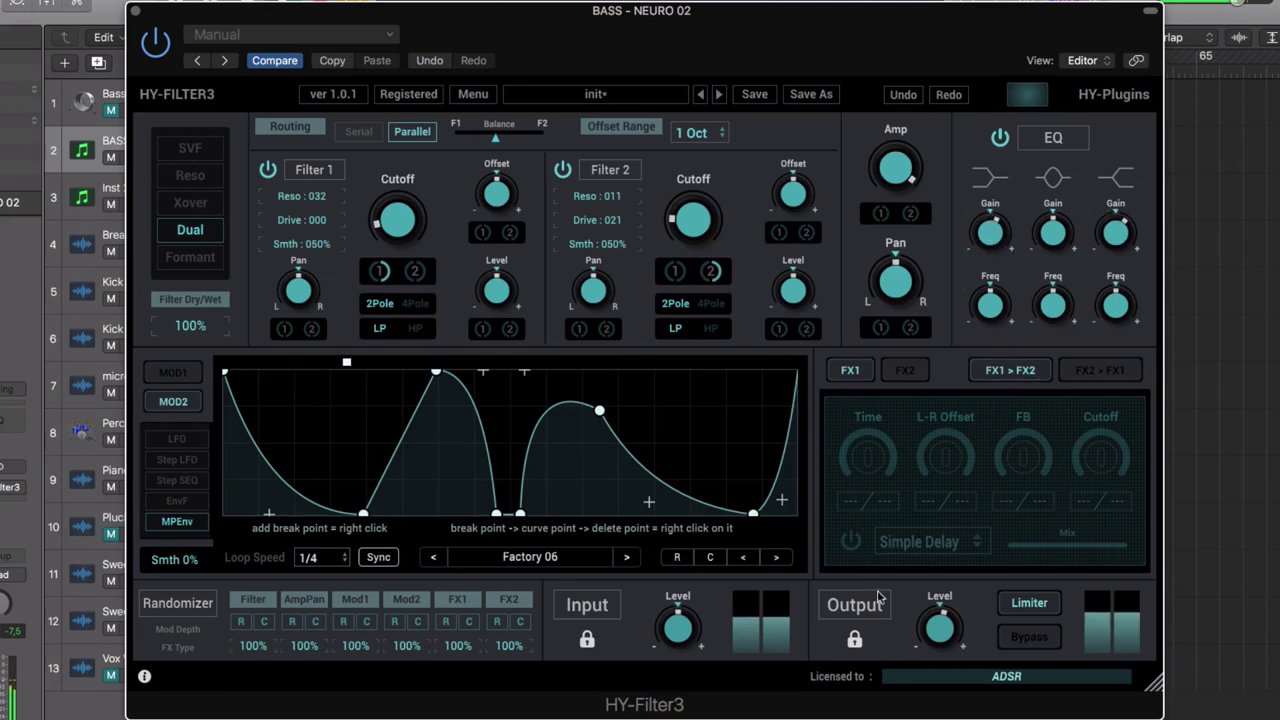
left_click(851, 541)
left_click(928, 550)
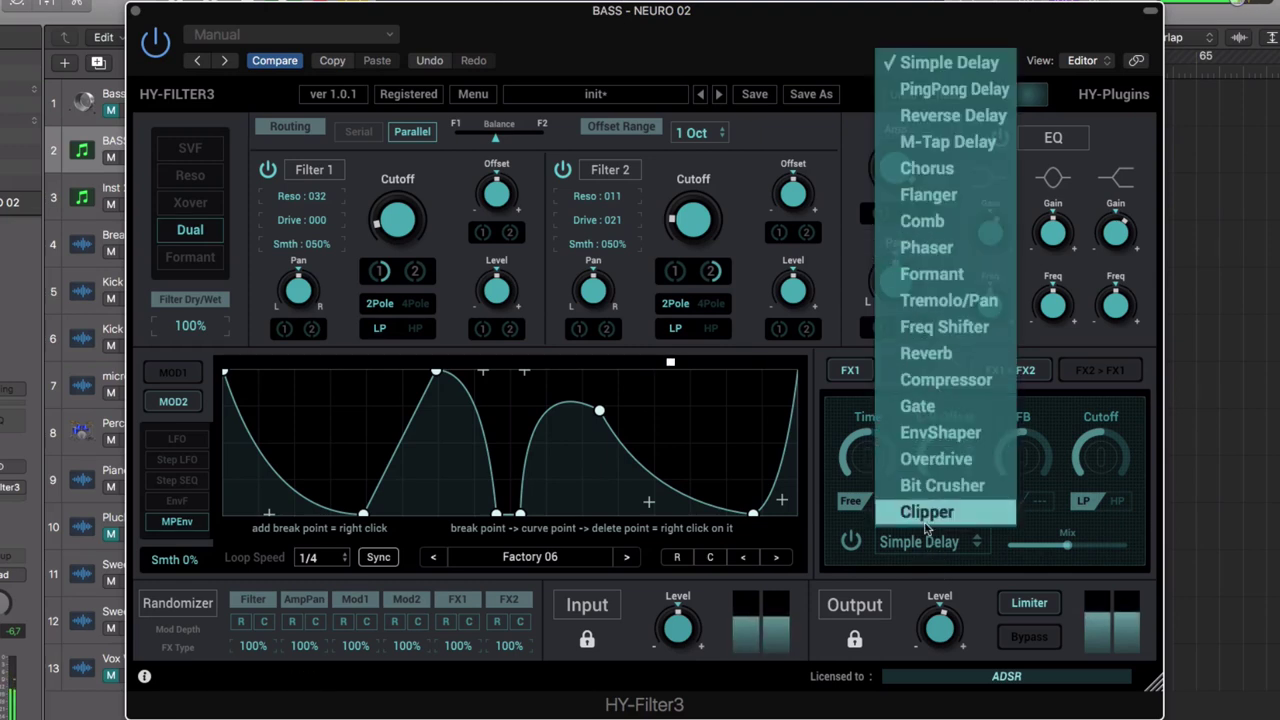
left_click(926, 486)
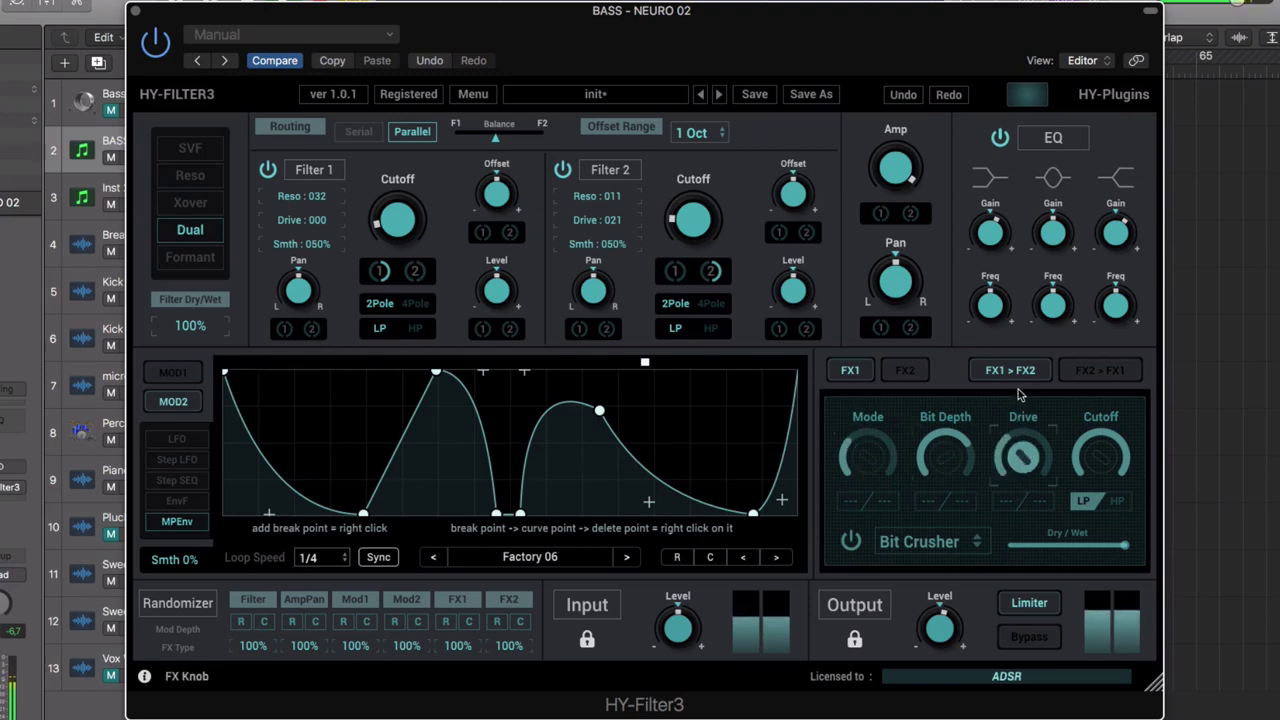
- Enable FX2 as a Reverb and raise Filter 1 resonance from 032 to 039
left_click(904, 370)
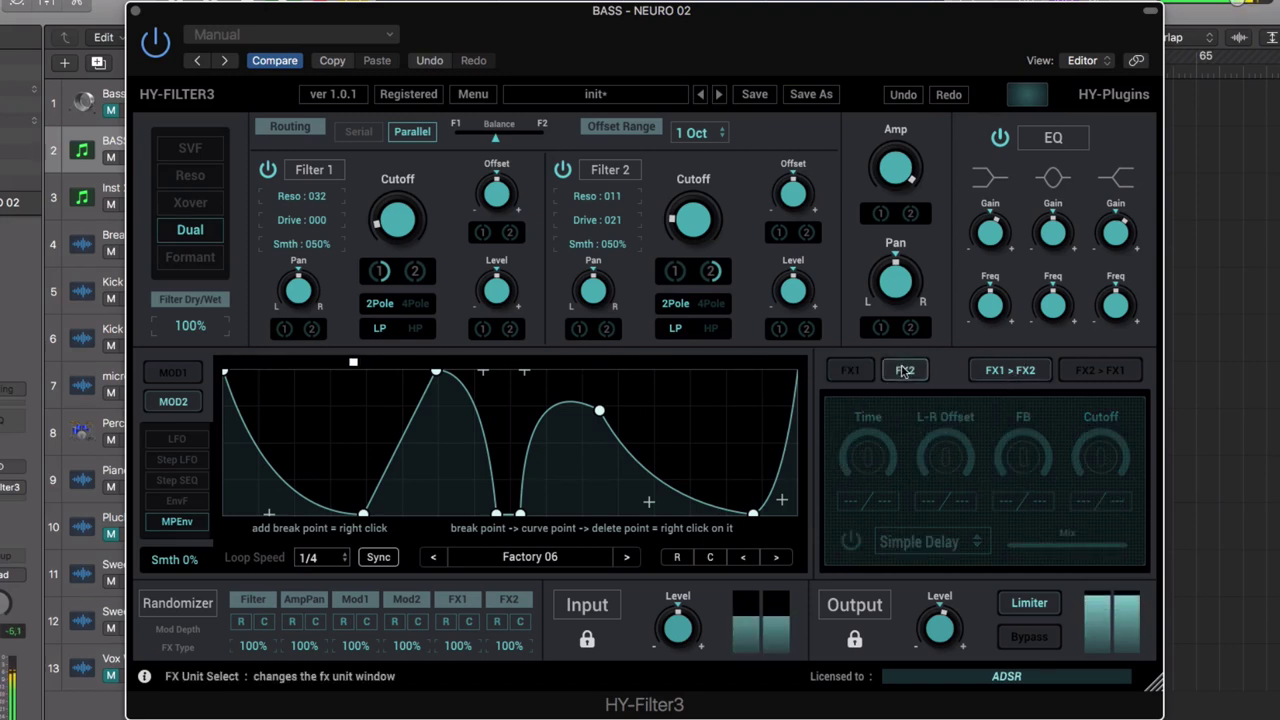
left_click(850, 541)
left_click(920, 541)
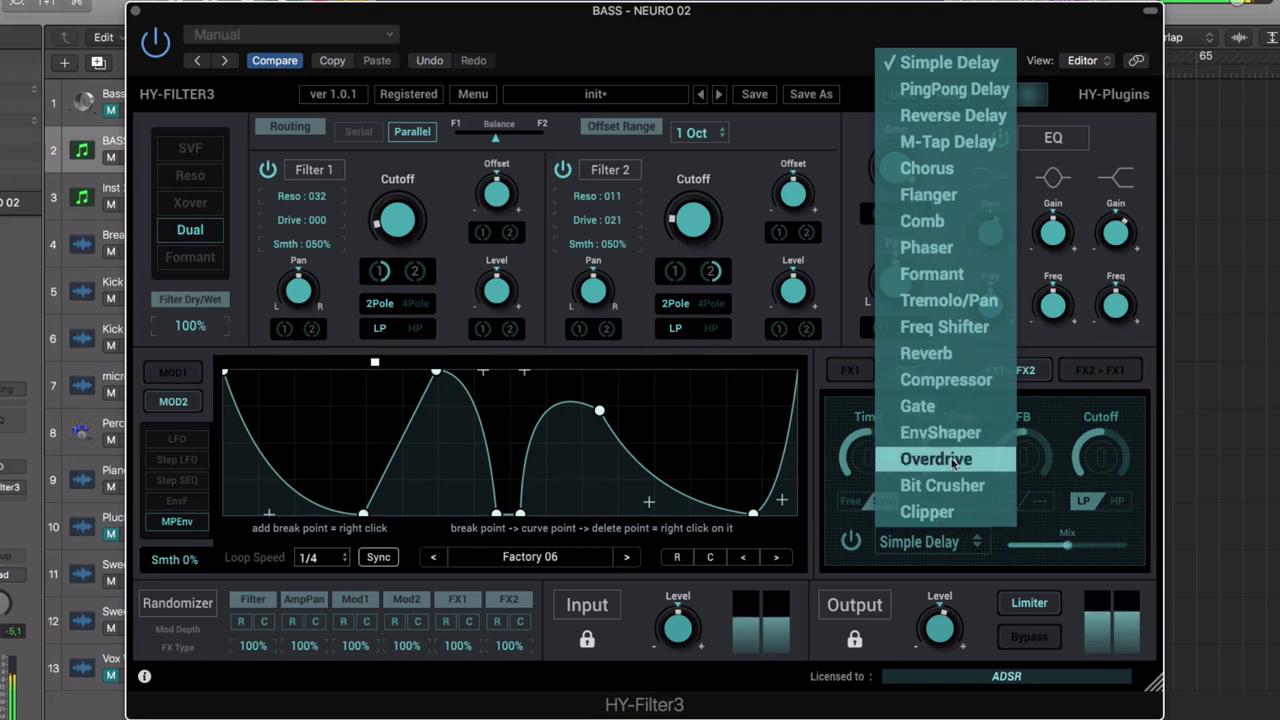
left_click(935, 353)
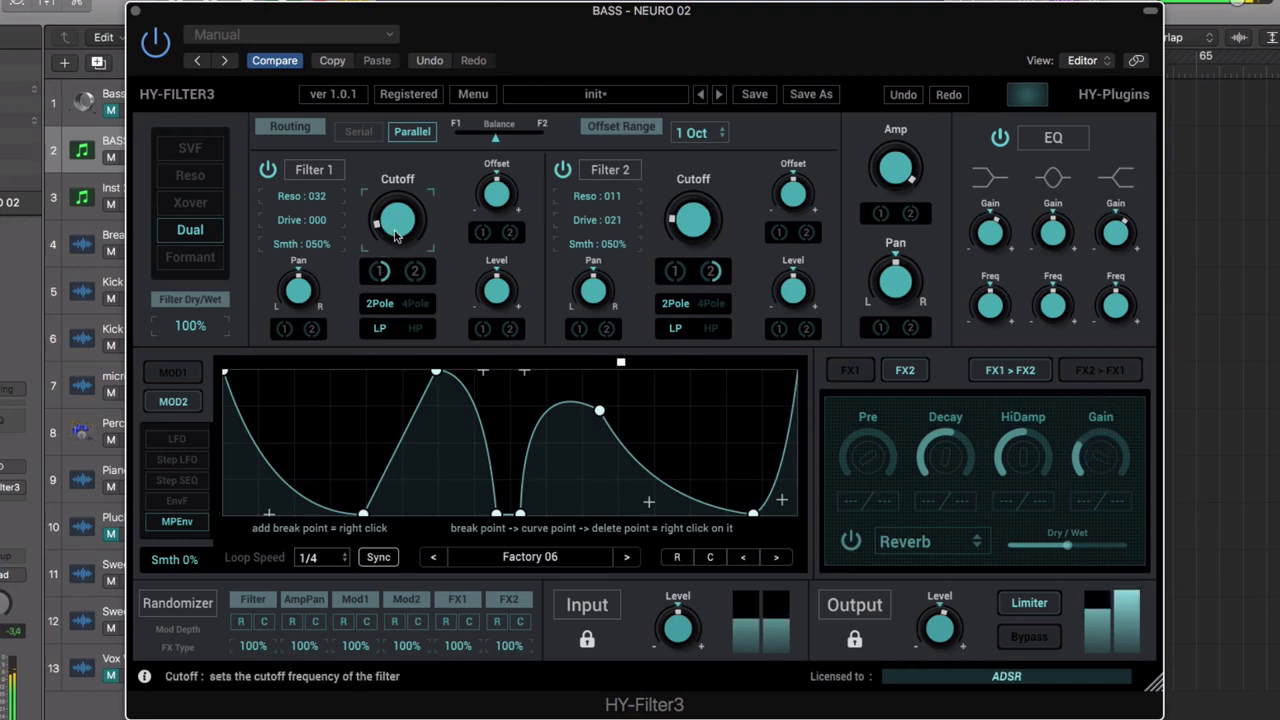
left_click_drag(303, 196, 318, 172)
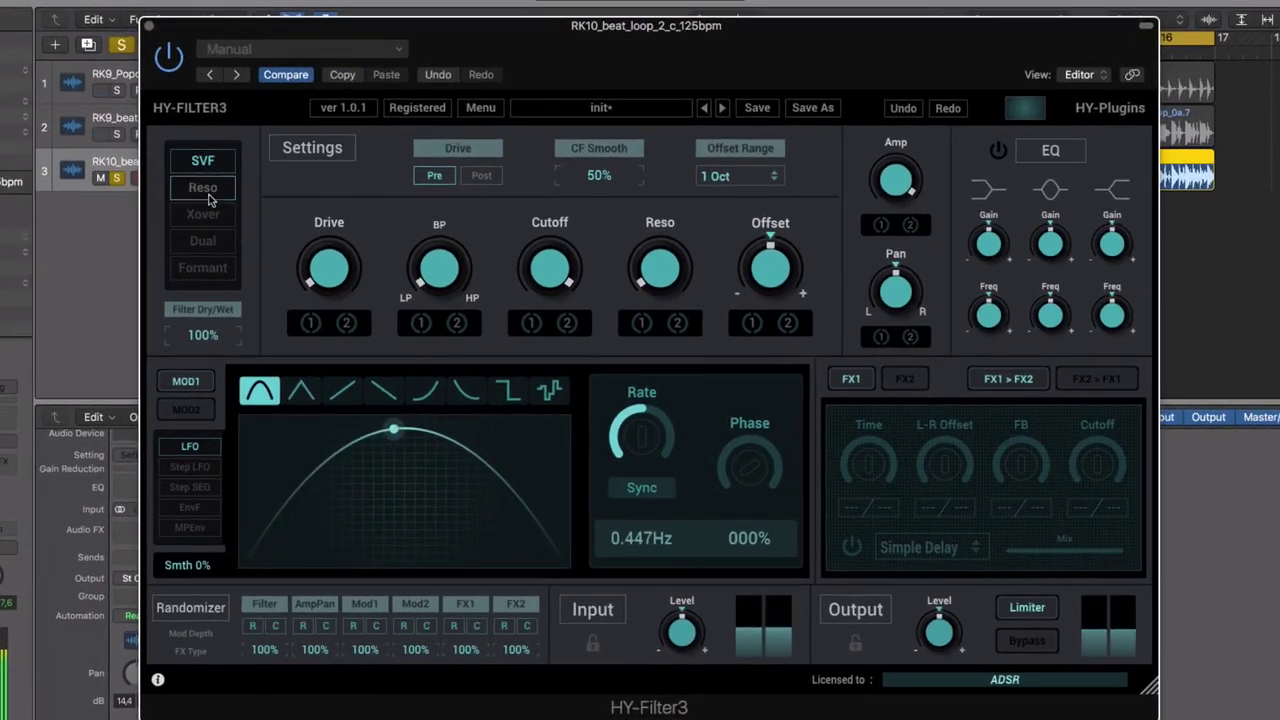
- Audition the Reso, Dual and Xover filter modes on the drum loop, then return to SVF
left_click(203, 188)
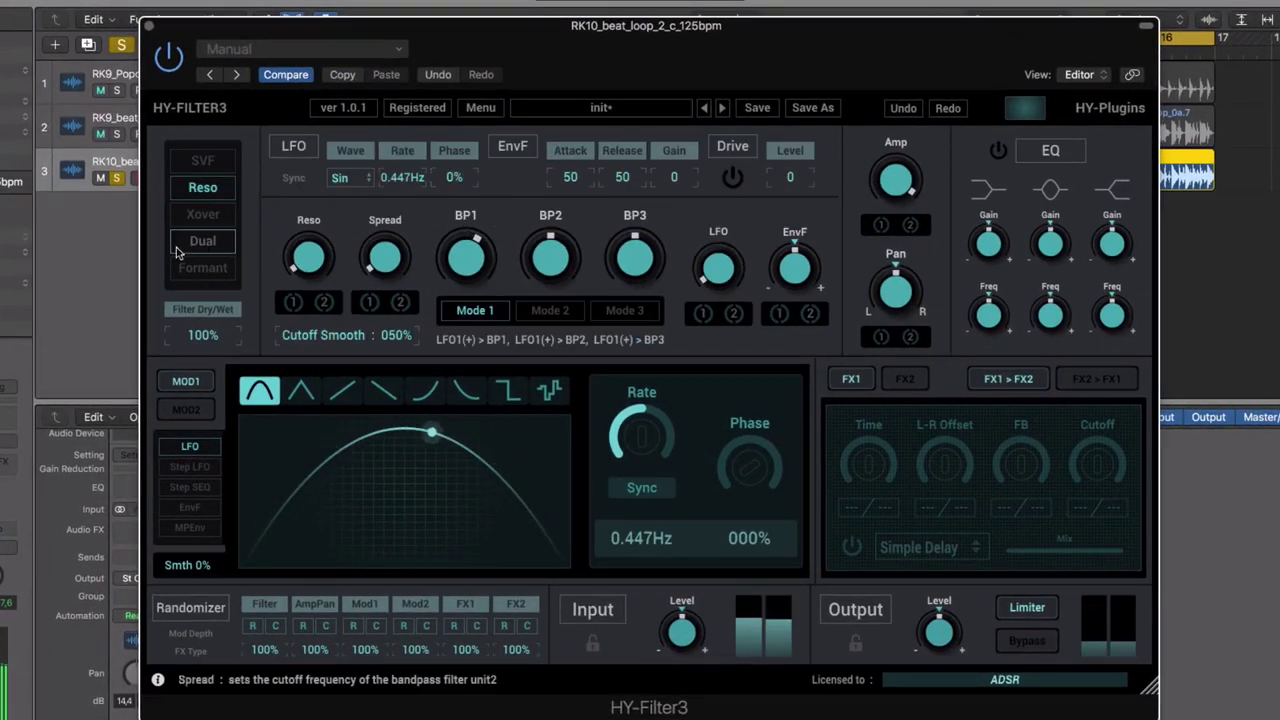
left_click(203, 241)
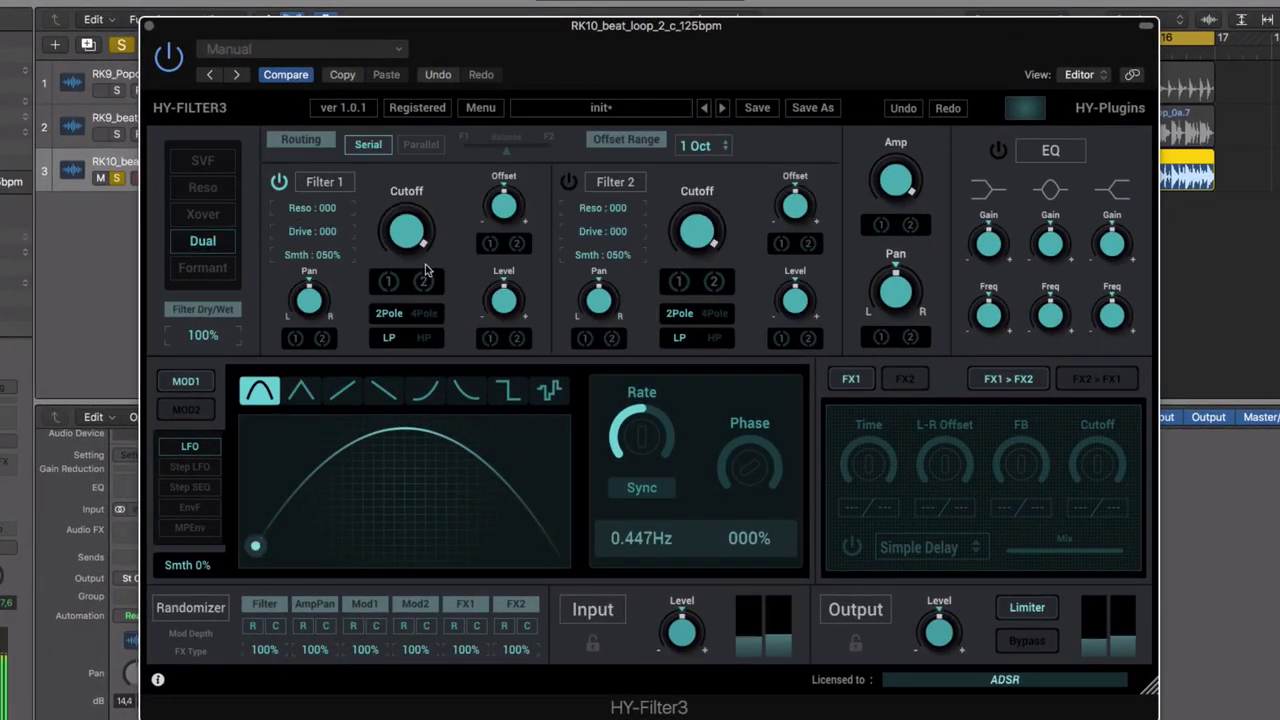
left_click(210, 214)
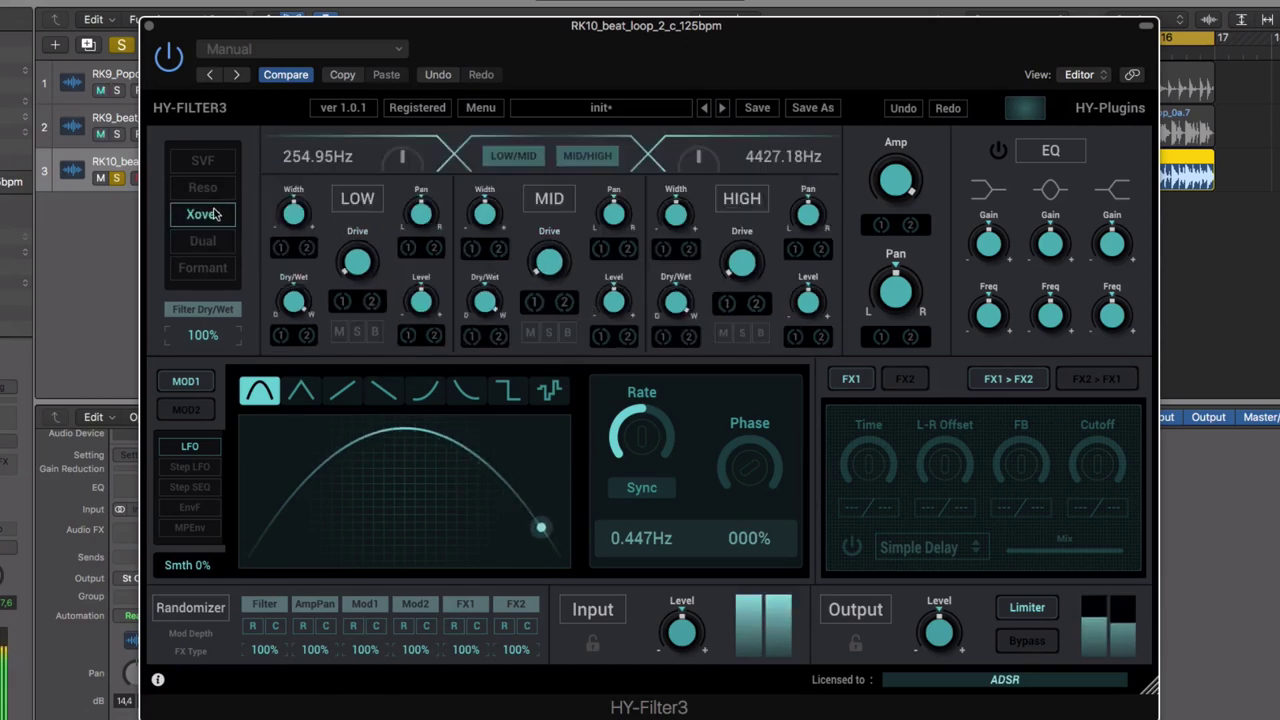
left_click(203, 161)
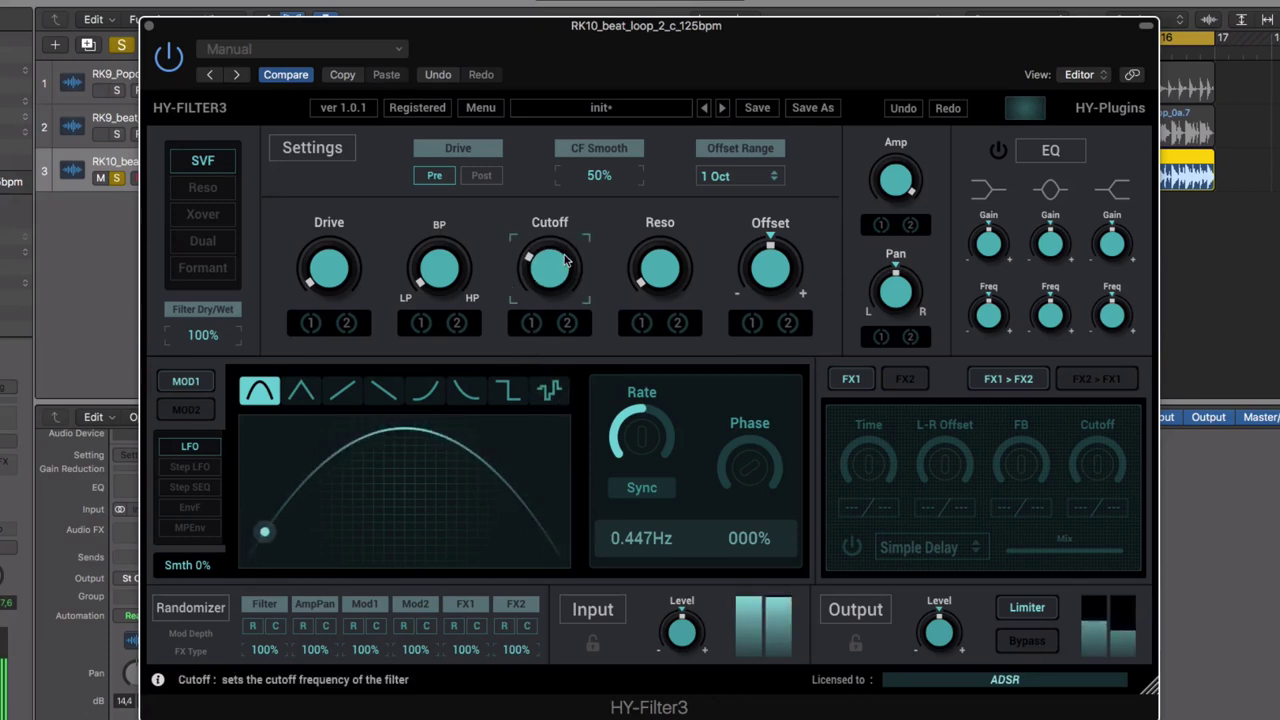
- Switch MOD1 to the envelope follower and set its cutoff modulation depth
left_click(191, 528)
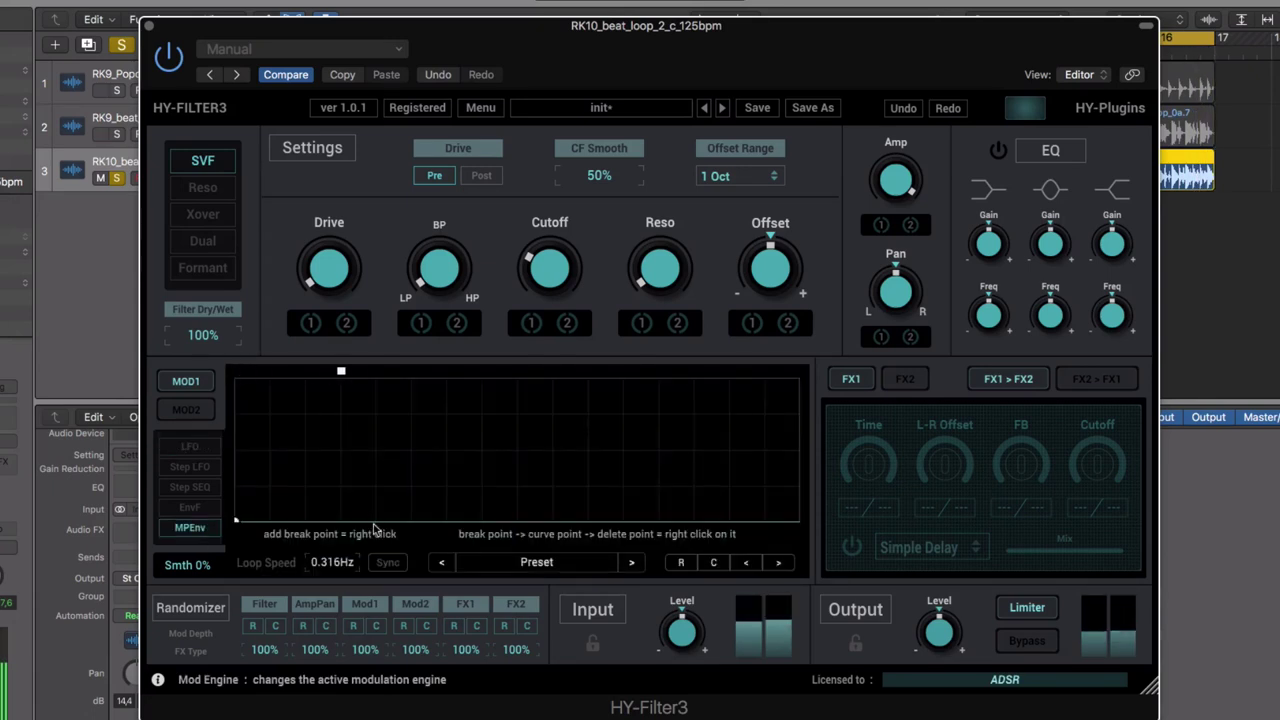
left_click(192, 509)
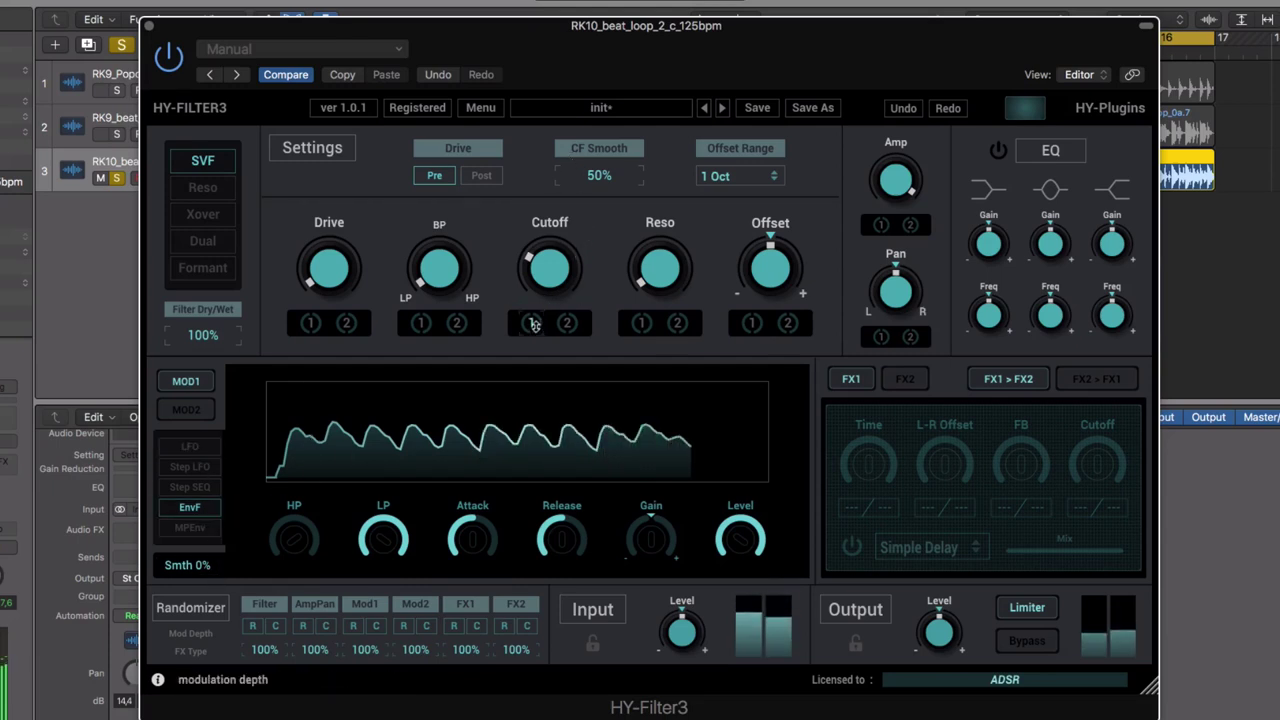
left_click_drag(537, 328, 548, 216)
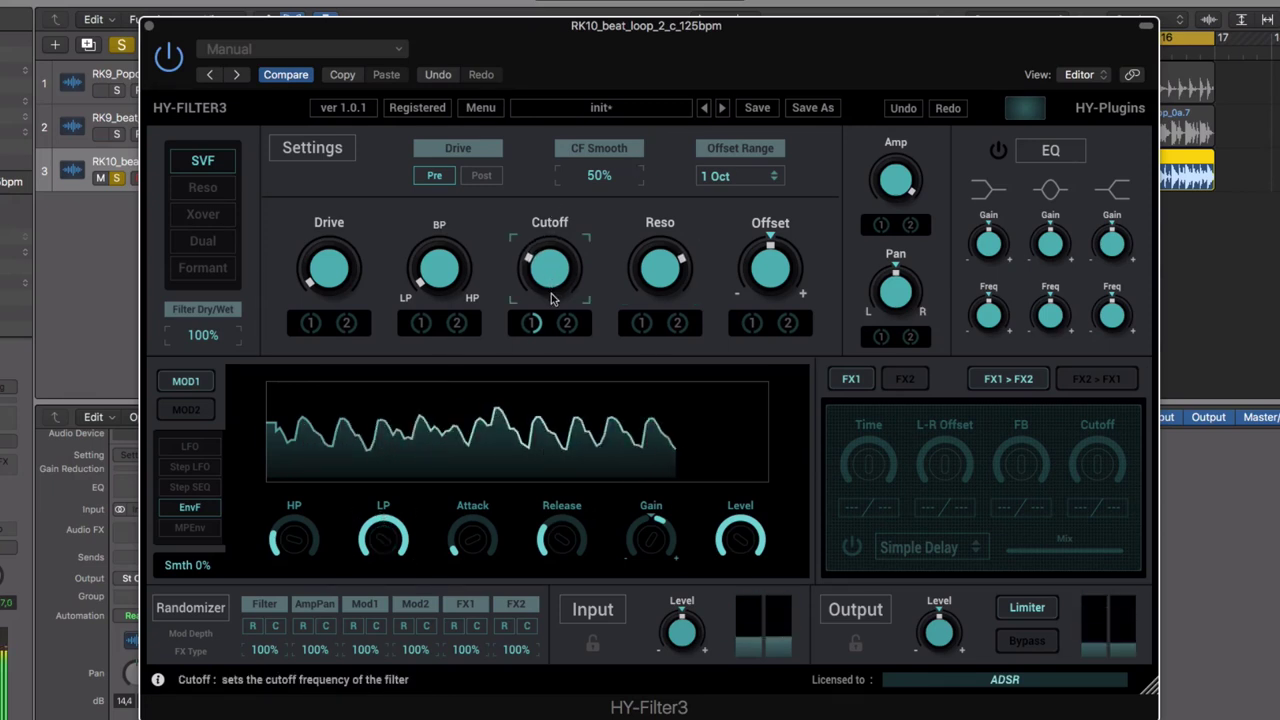
- Turn up the LP/HP blend and Drive, set Drive's envelope depth, raise cutoff, and lower resonance
left_click_drag(445, 208, 445, 149)
mouse_move(324, 262)
left_mouse_down()
mouse_move(324, 235)
mouse_move(320, 262)
left_mouse_up()
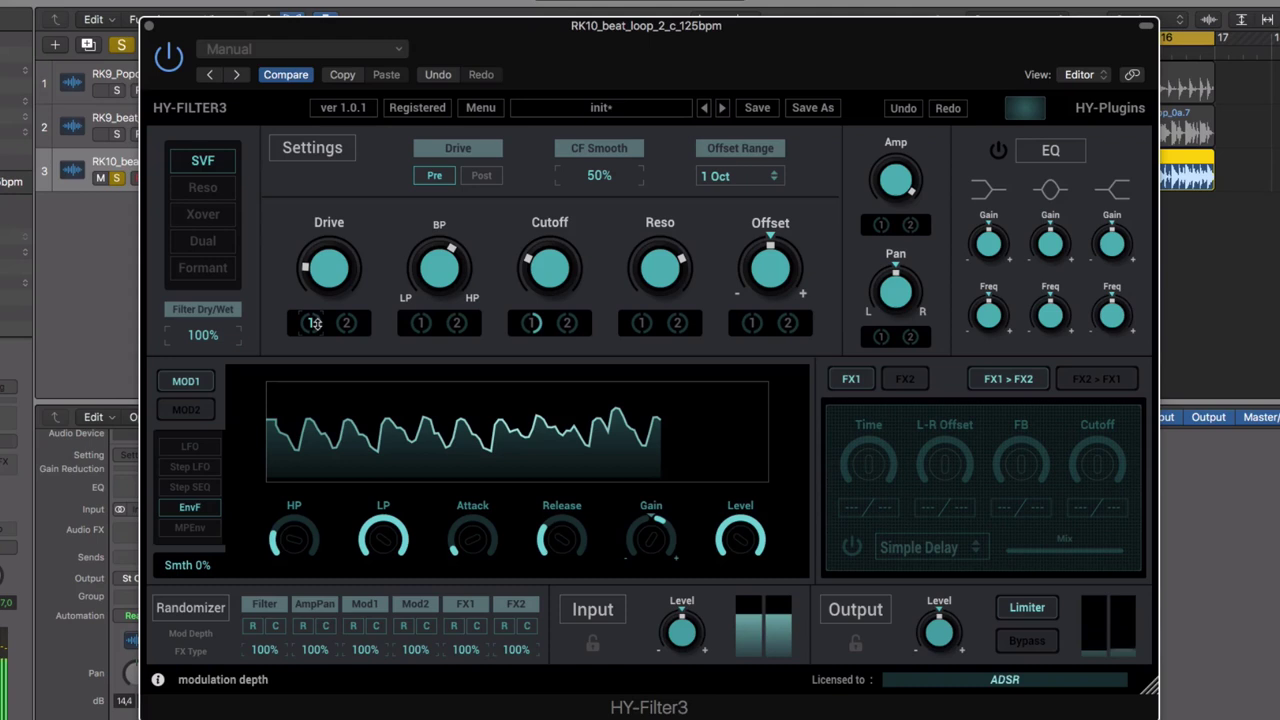
left_click_drag(316, 311, 320, 286)
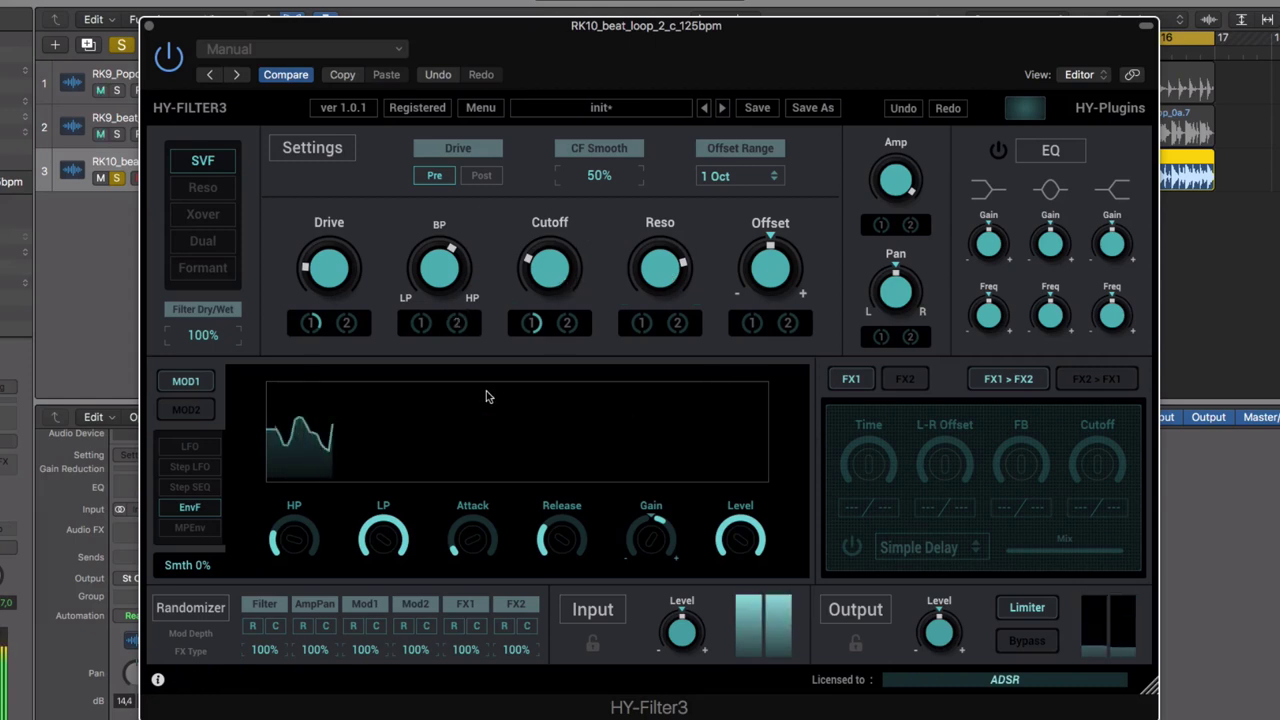
mouse_move(540, 266)
left_mouse_down()
mouse_move(542, 176)
mouse_move(546, 273)
left_mouse_up()
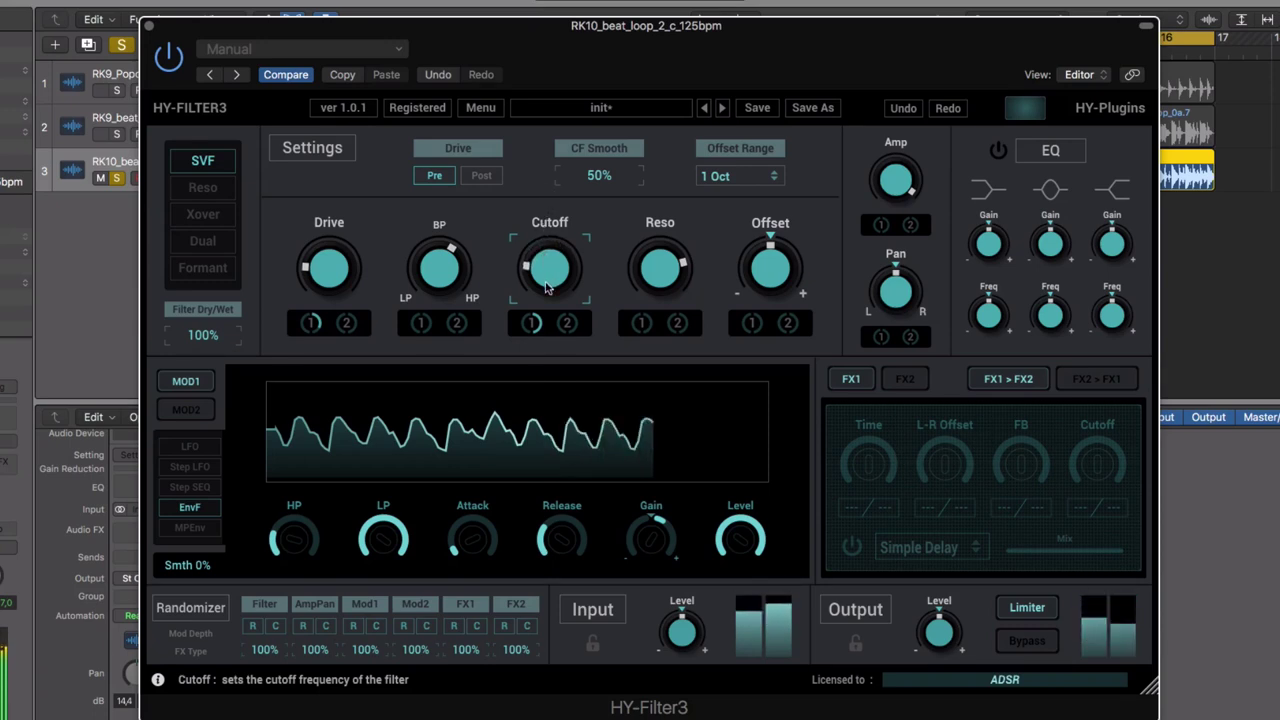
left_click_drag(656, 268, 641, 320)
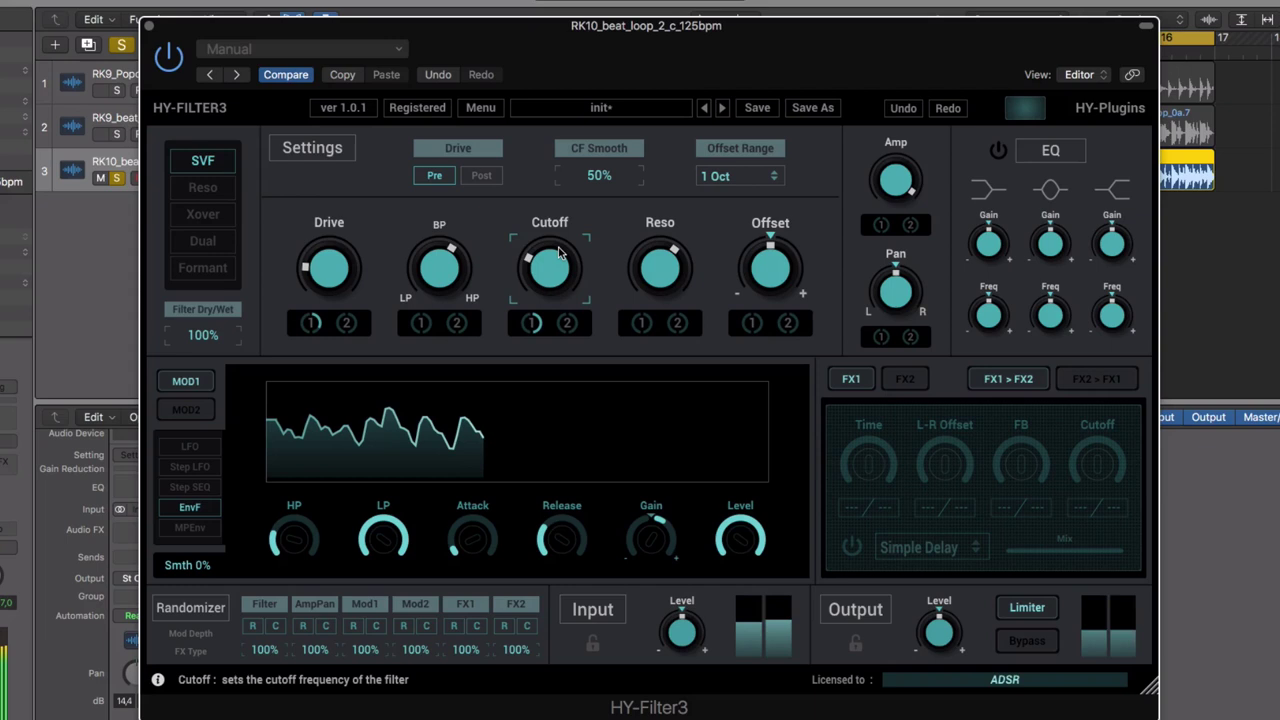
- Make MOD2 an exponential-decay LFO synced at 1/8 and route it to Cutoff
left_click(185, 410)
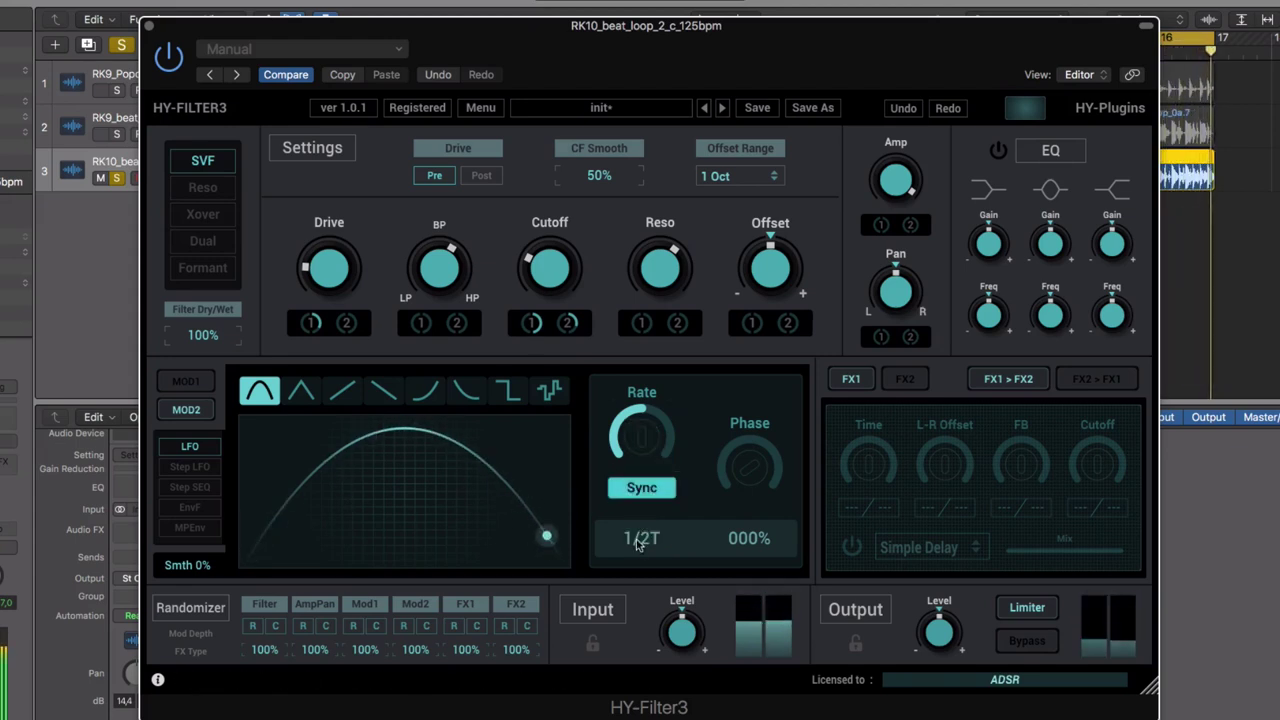
left_click_drag(650, 440, 632, 362)
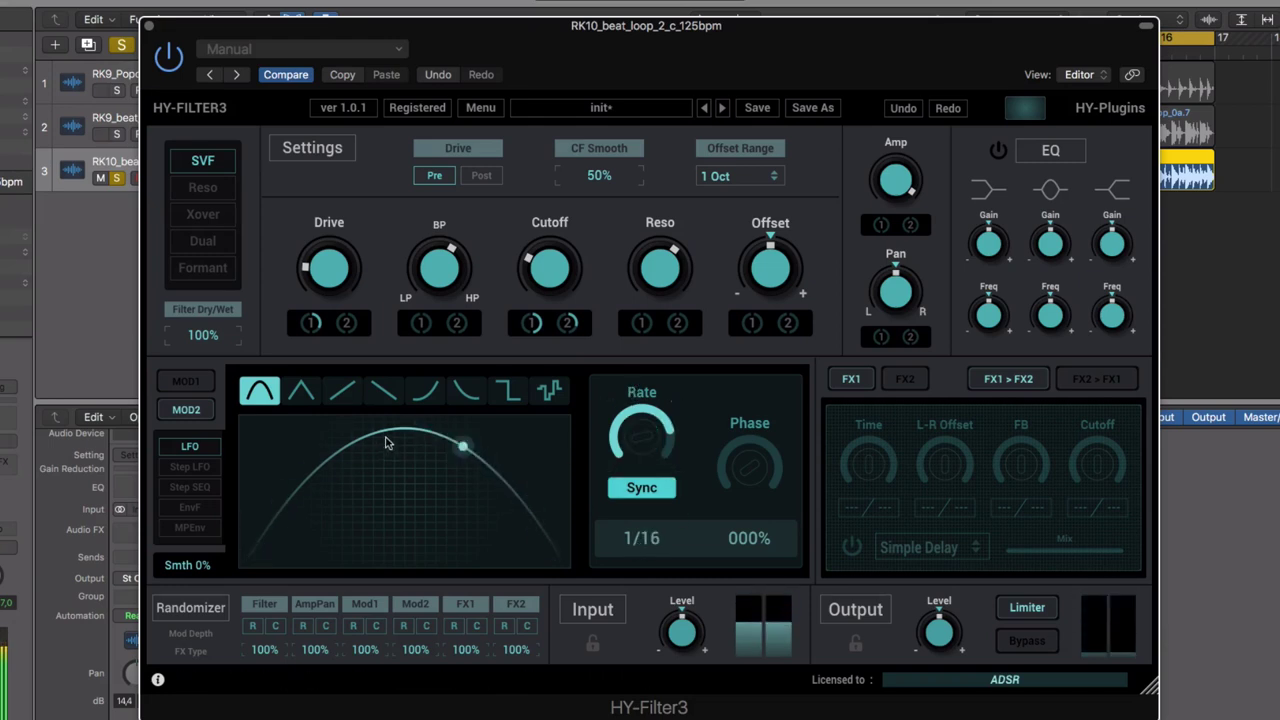
left_click(385, 393)
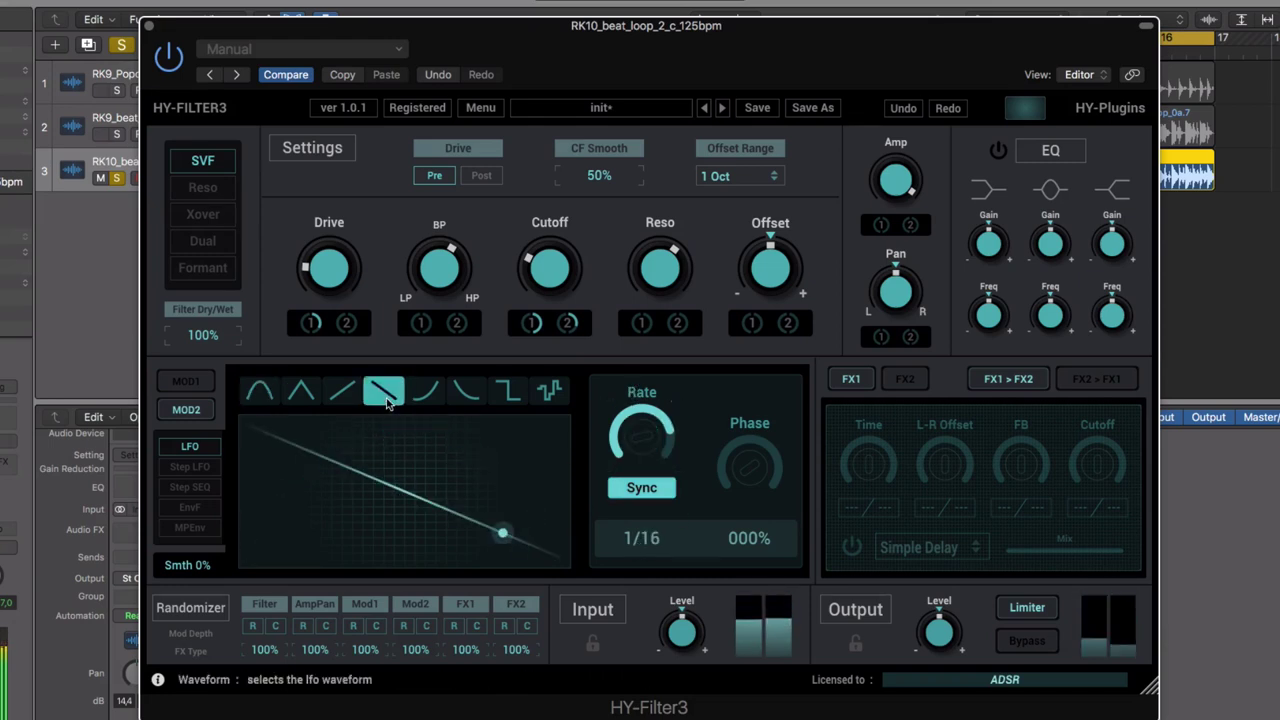
left_click(465, 391)
left_click_drag(642, 440, 651, 545)
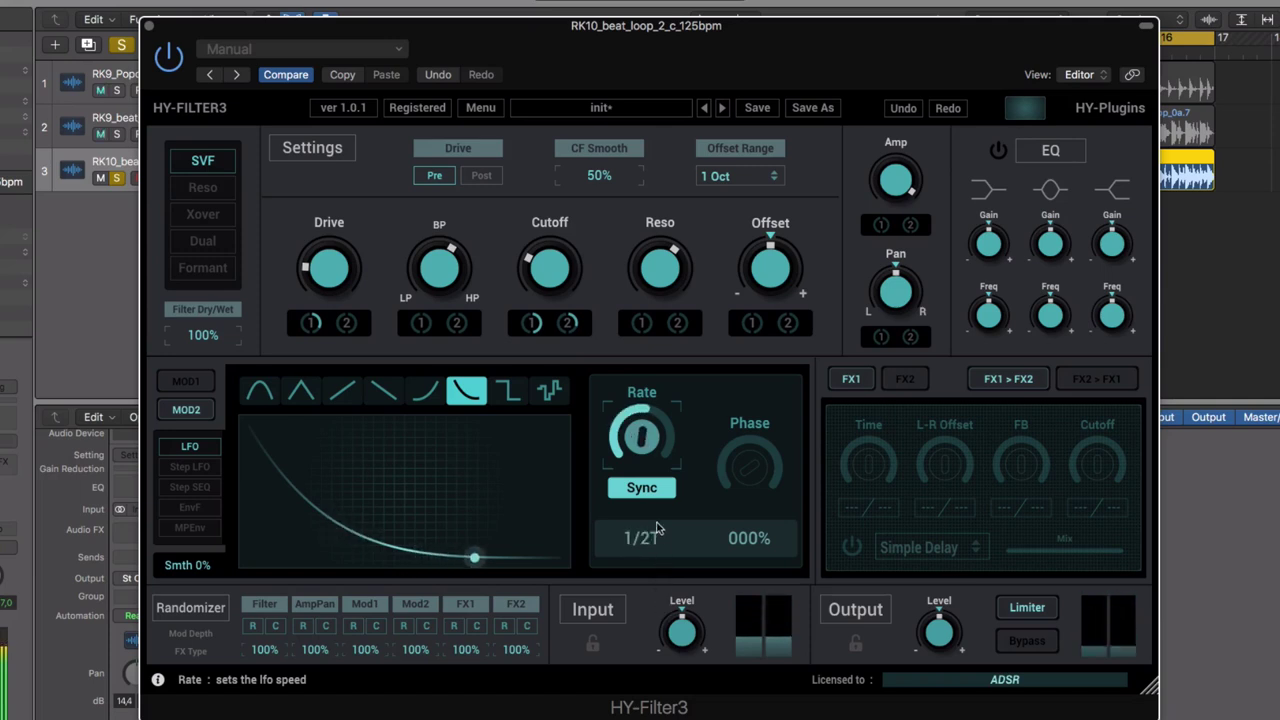
left_click_drag(657, 517, 655, 492)
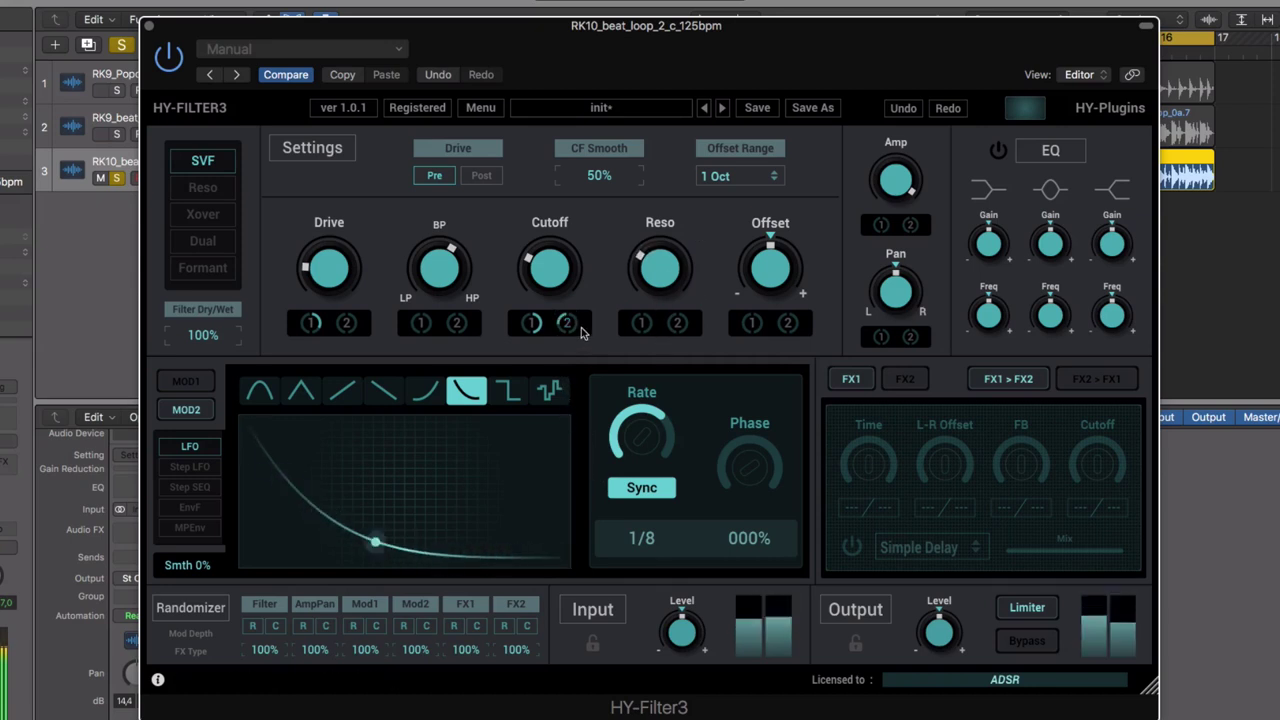
left_click_drag(581, 327, 559, 290)
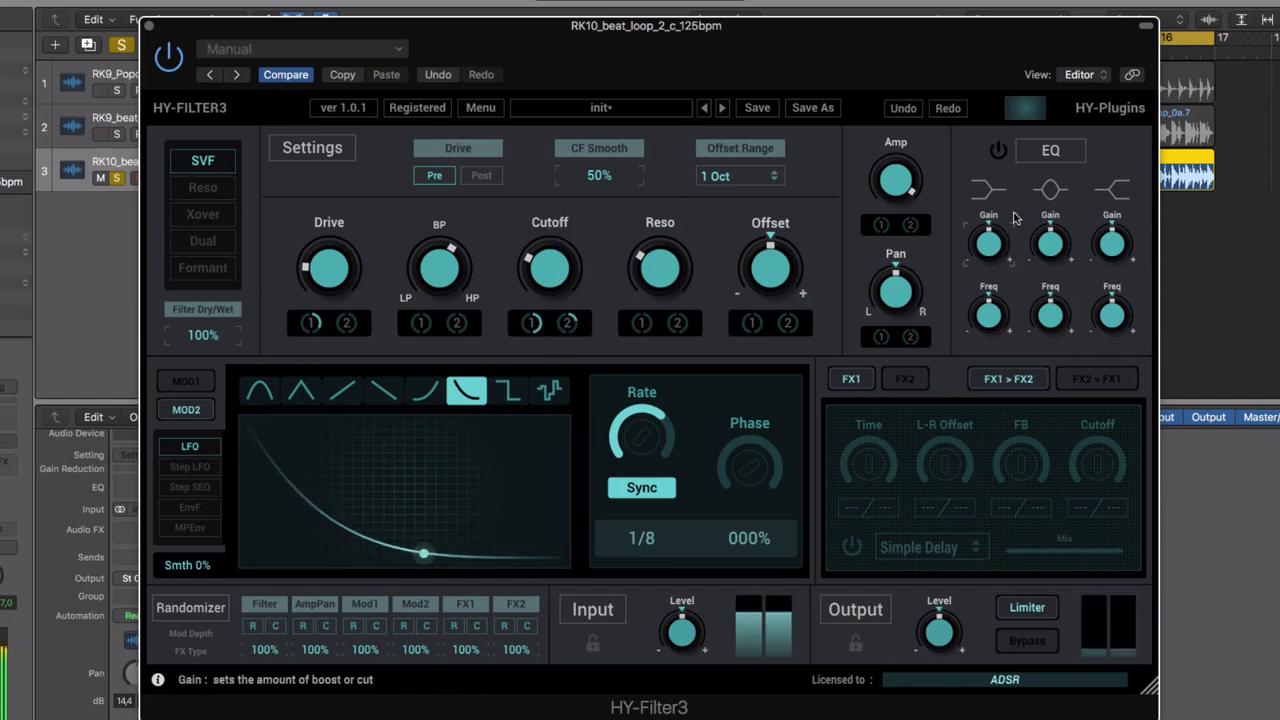
- Enable the EQ and switch on FX1 as a Reverse Delay
left_click(998, 150)
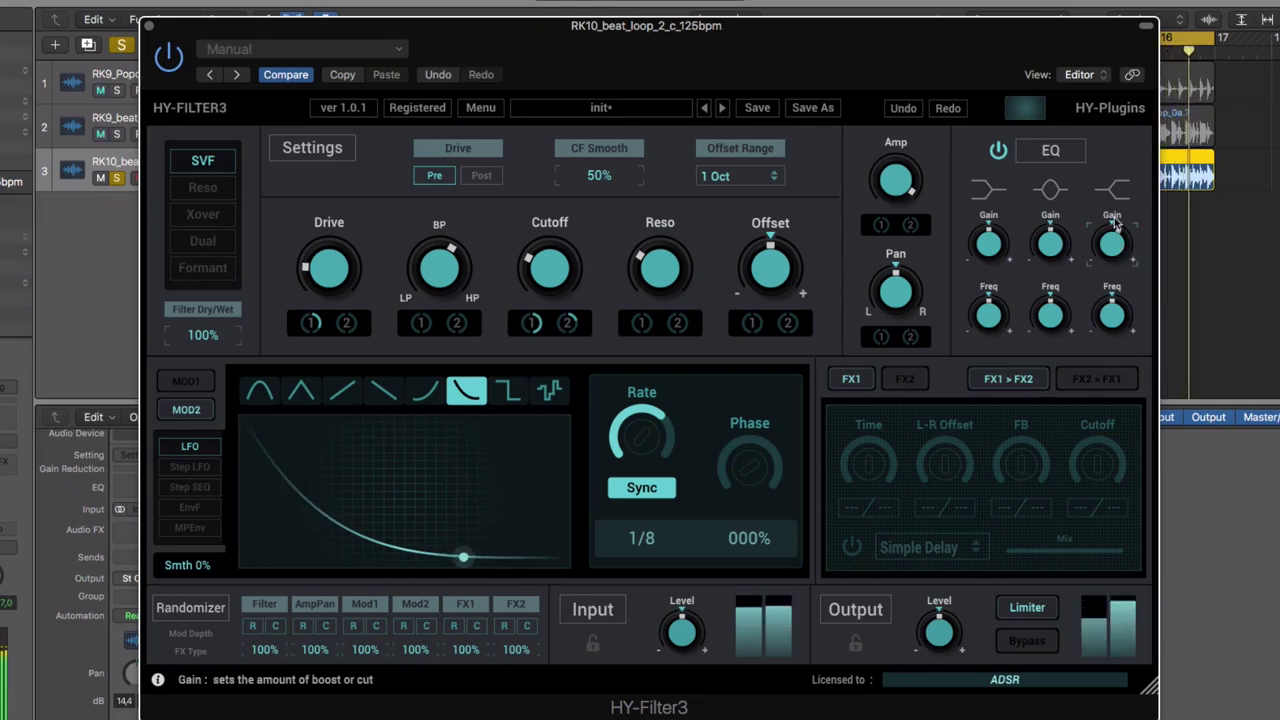
left_click(851, 546)
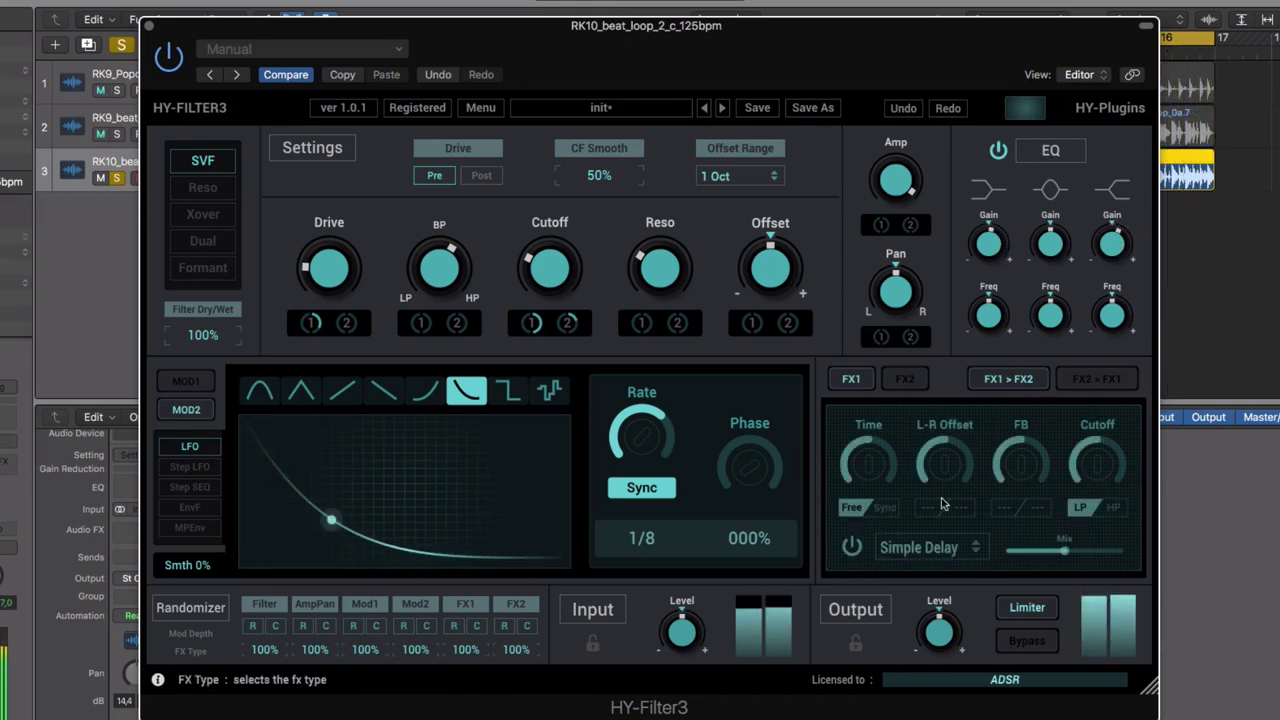
left_click(925, 547)
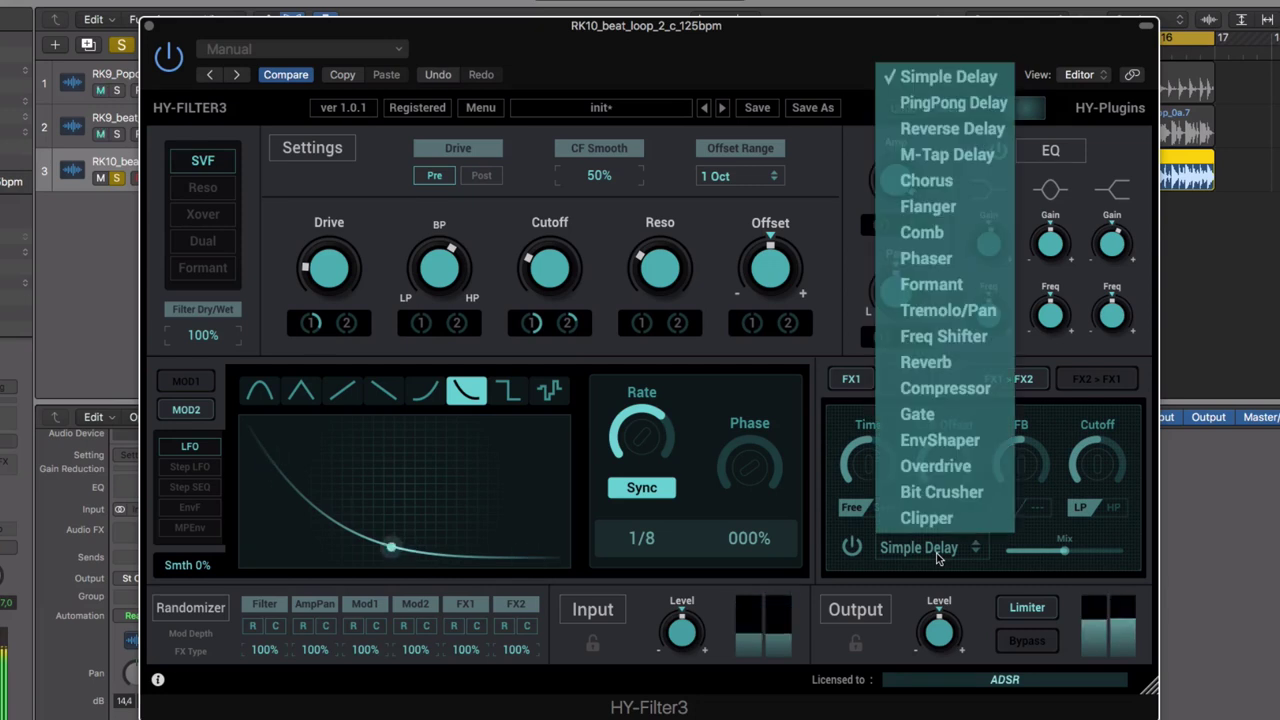
left_click(952, 129)
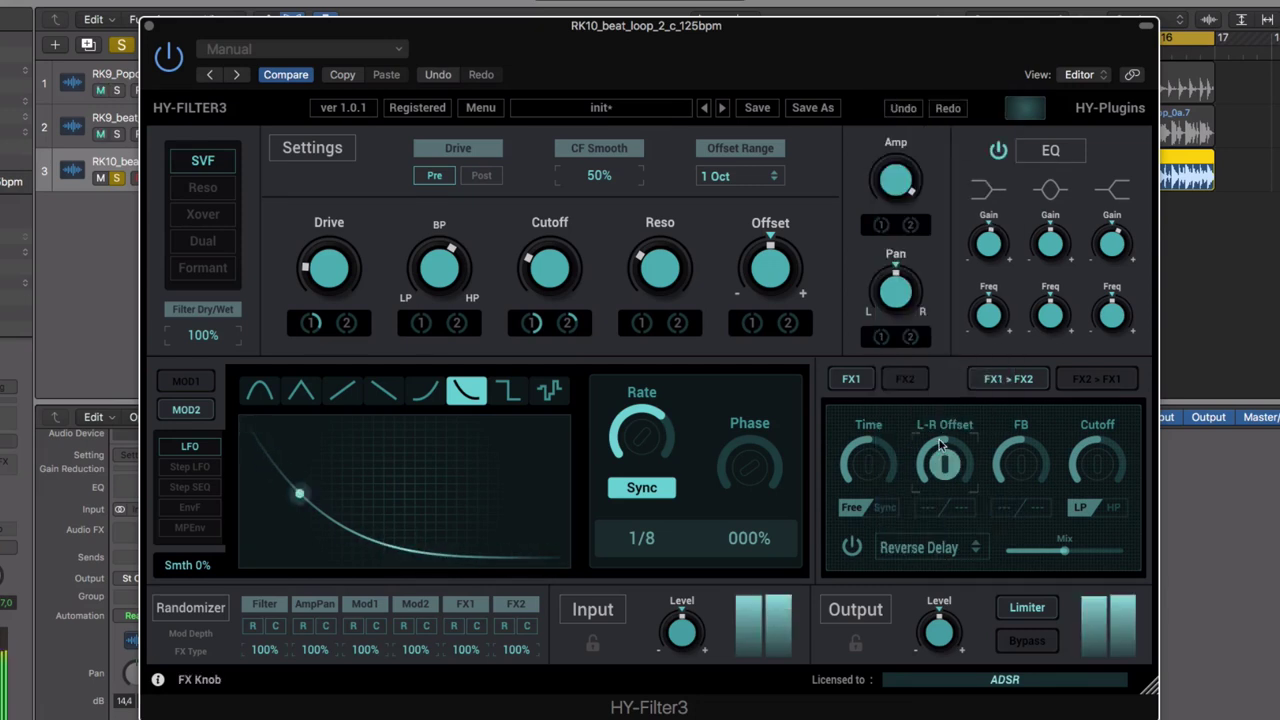
- Sync the Reverse Delay time to 1/16, trim its mix, and set its filter to low-pass
left_click(885, 507)
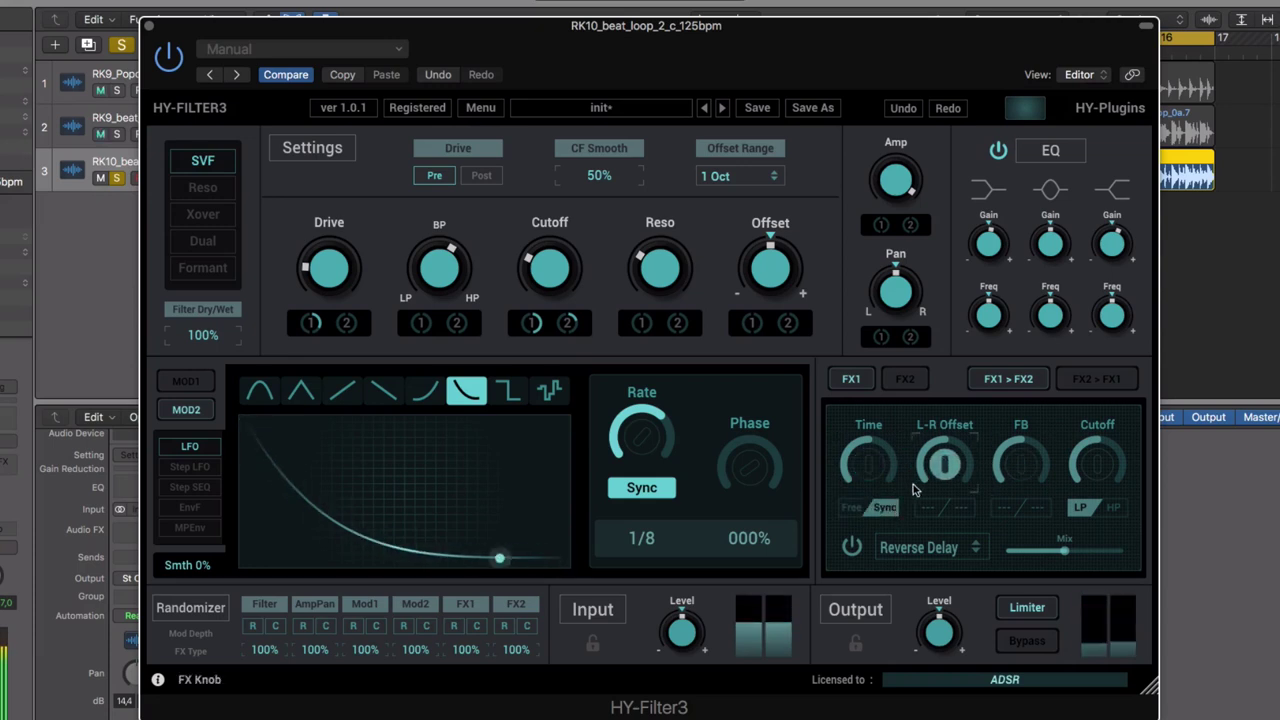
left_click_drag(874, 474, 868, 455)
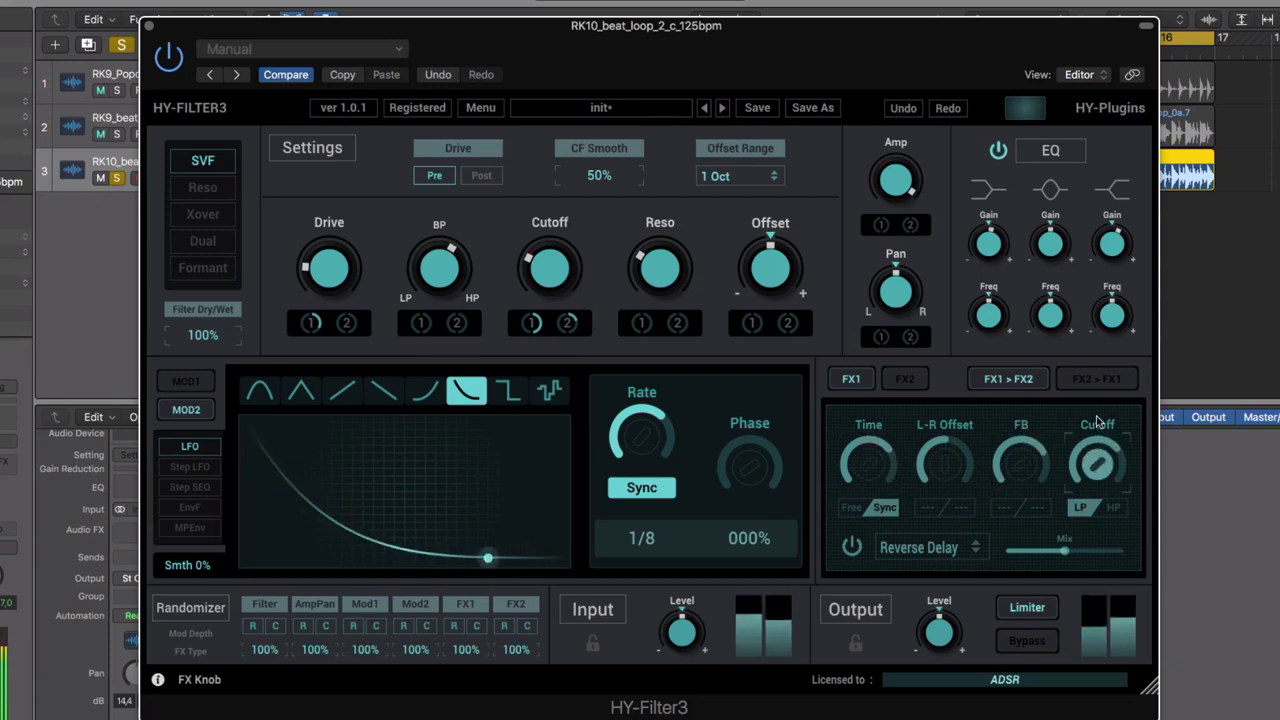
left_click(1113, 507)
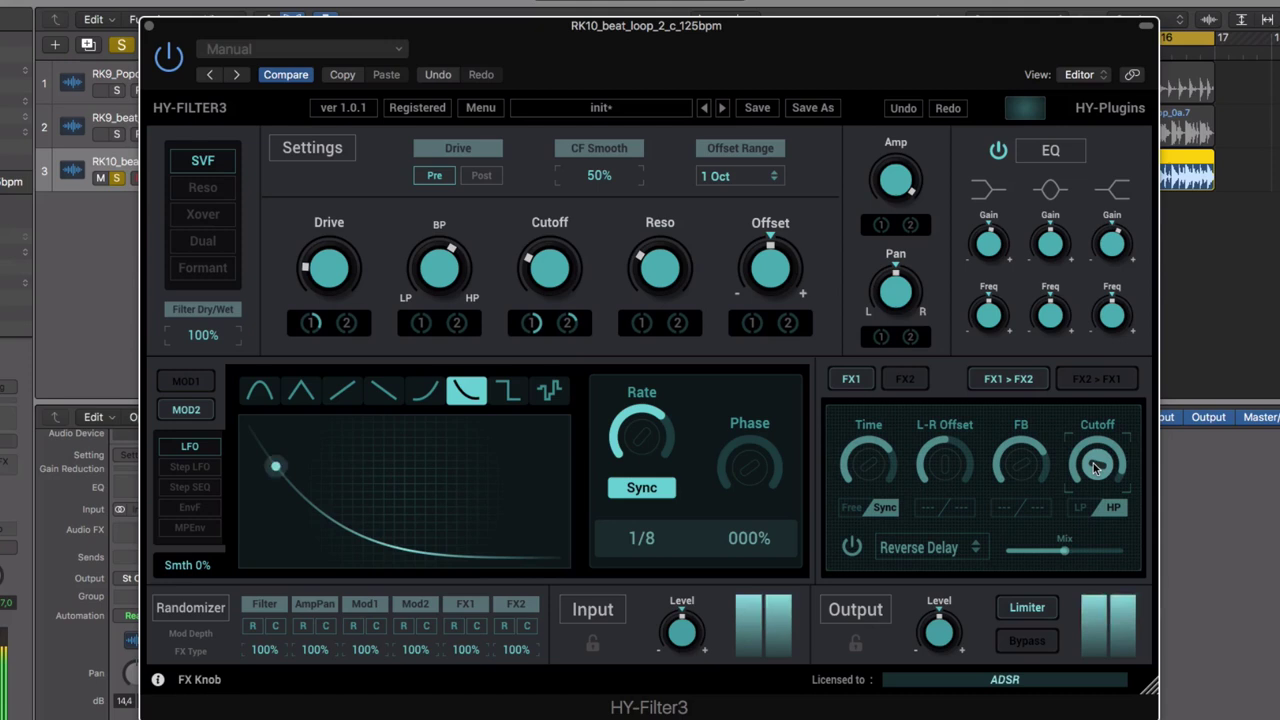
mouse_move(1064, 544)
left_mouse_down()
mouse_move(1102, 553)
mouse_move(1070, 558)
left_mouse_up()
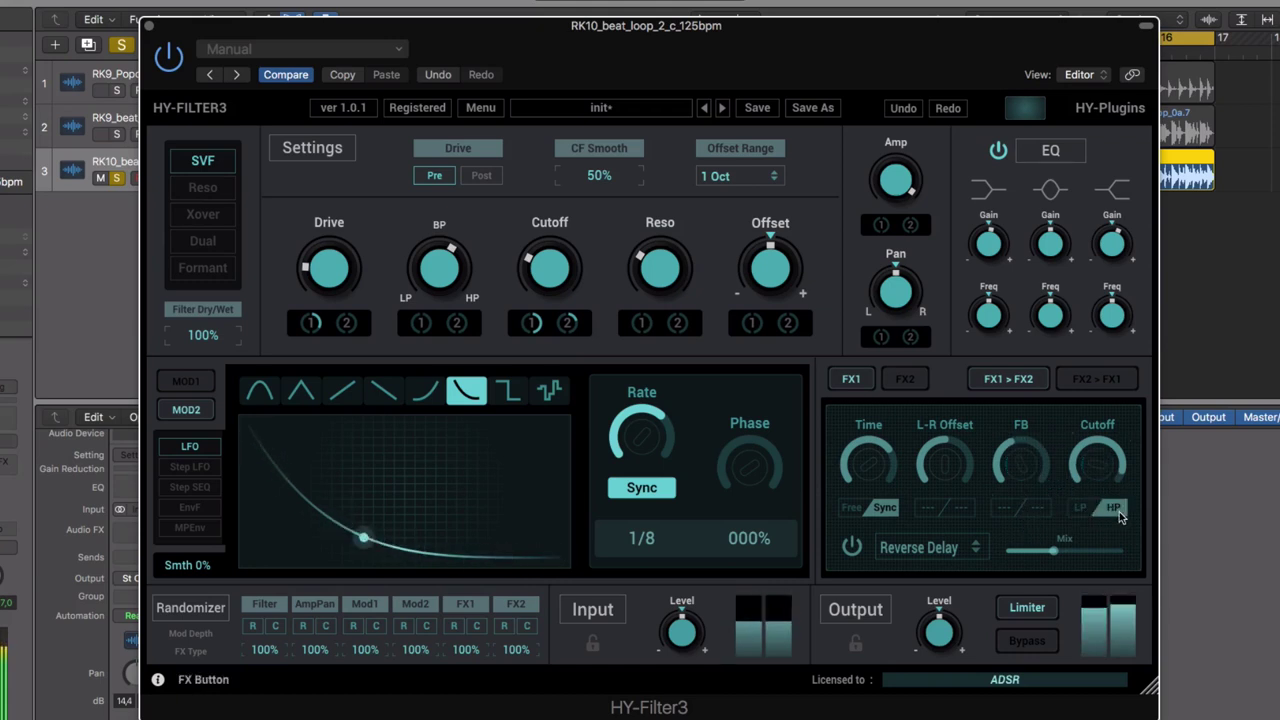
mouse_move(876, 466)
left_click_drag(876, 466, 862, 507)
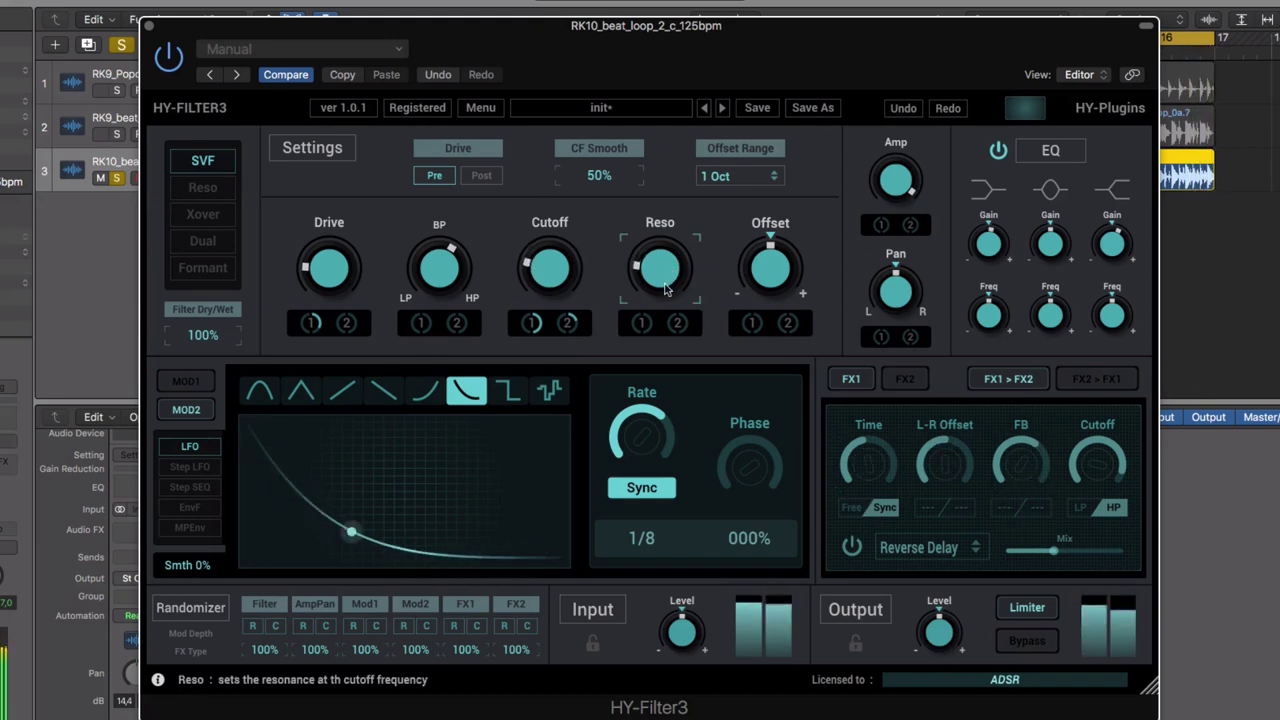
left_click_drag(1040, 560, 1030, 558)
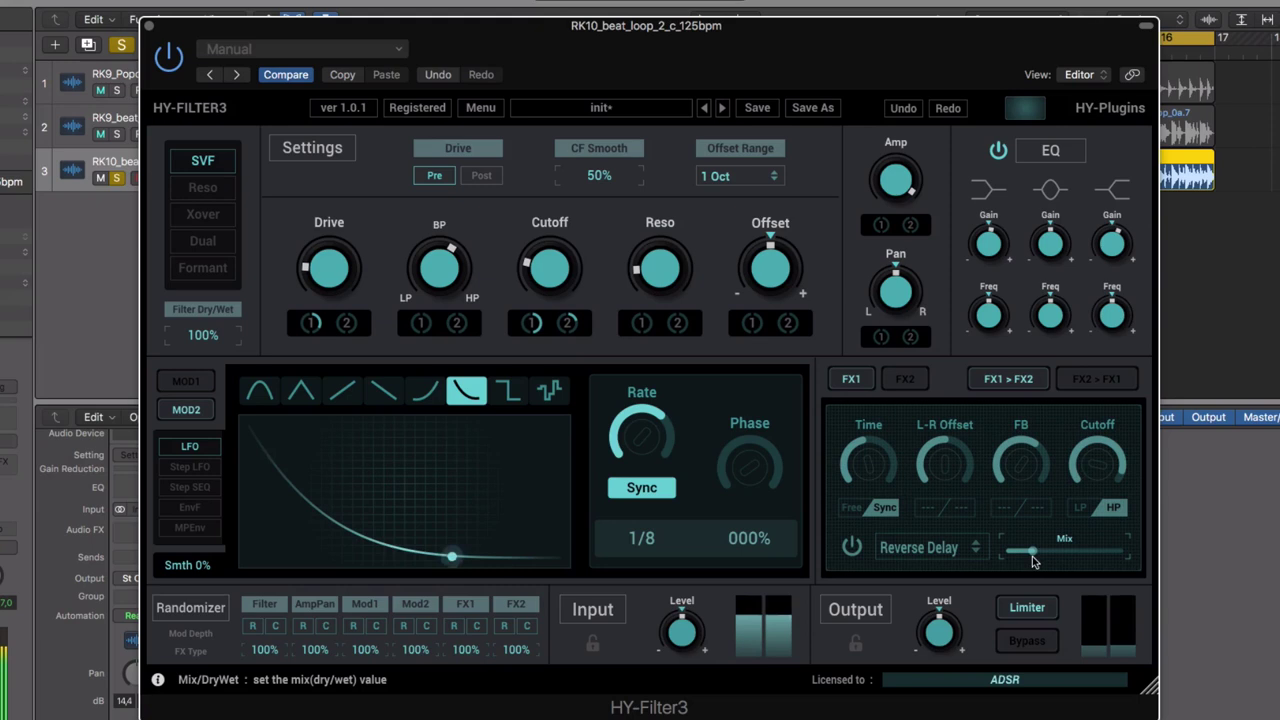
left_click(1080, 507)
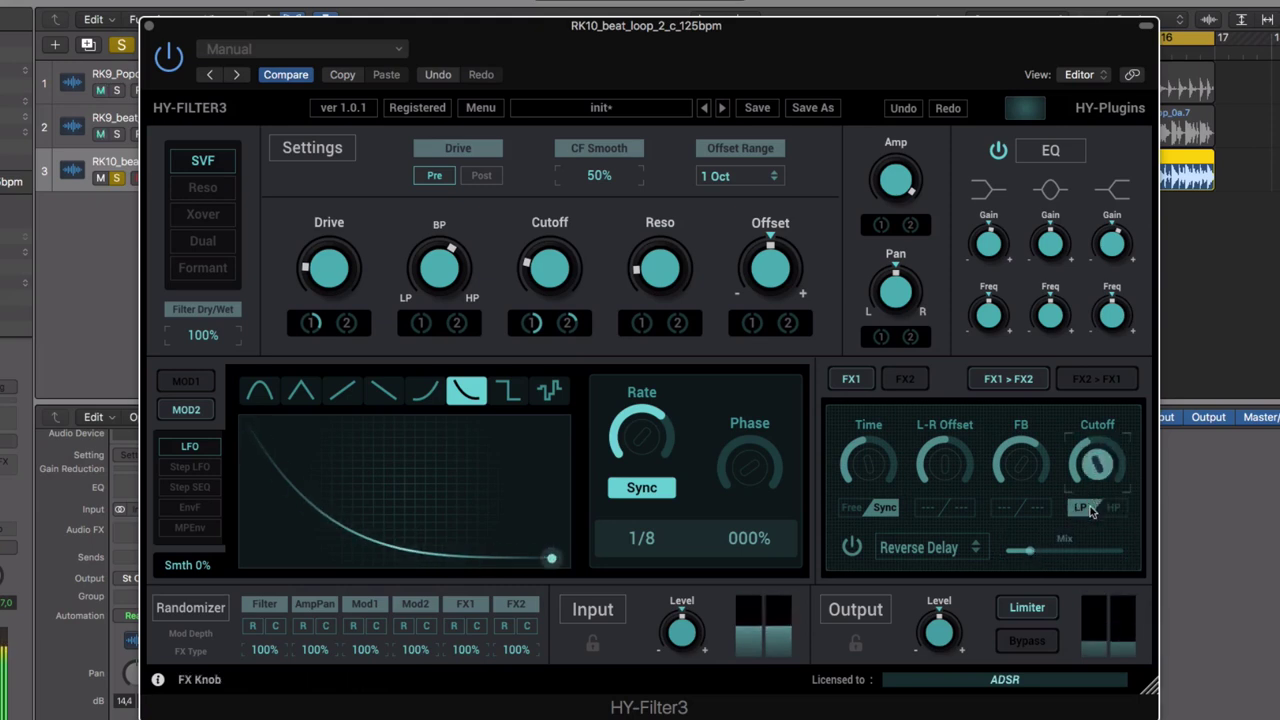
left_click(900, 380)
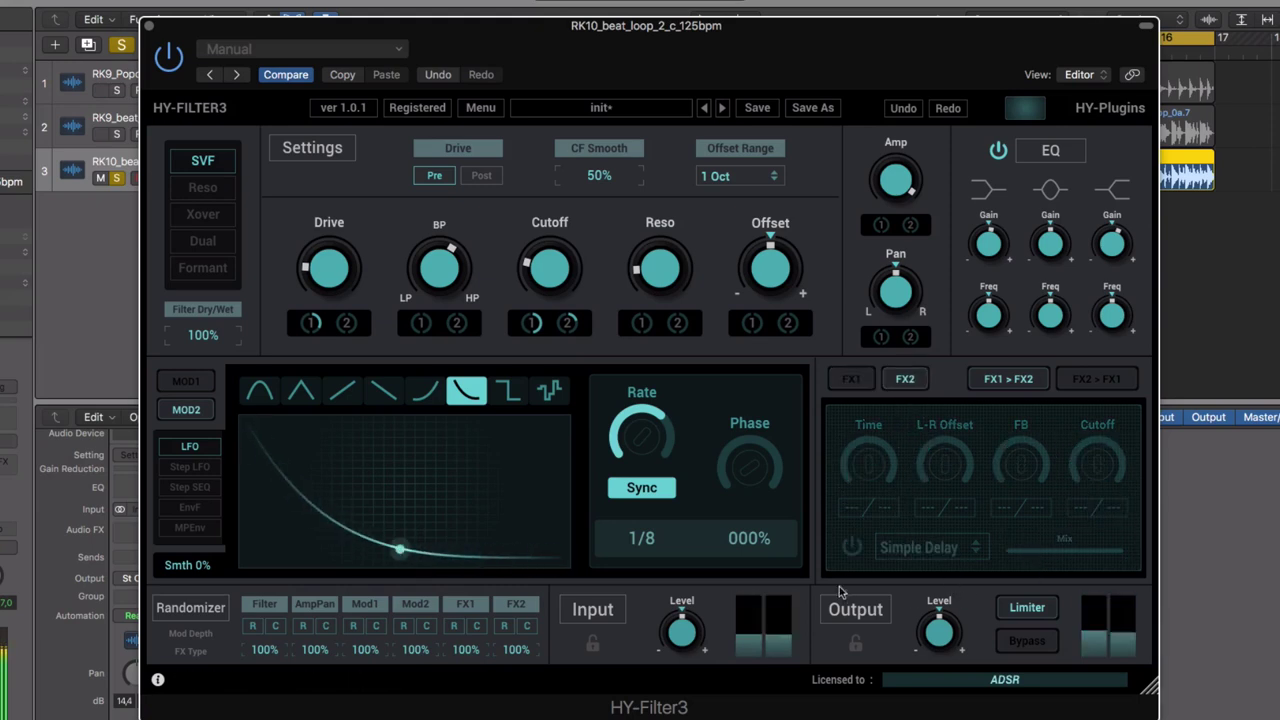
left_click(922, 552)
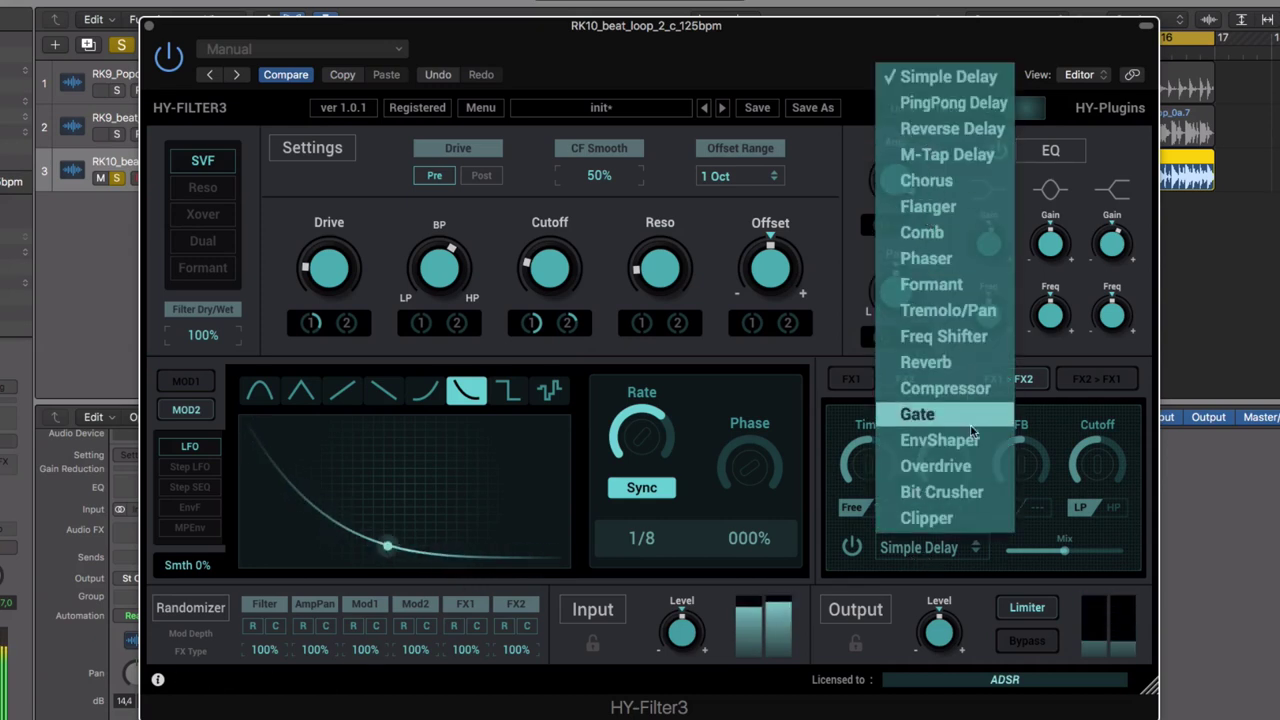
- Make FX2 a Bit Crusher with Drive turned up, then return to FX1
left_click(975, 492)
left_click_drag(1007, 470, 1007, 420)
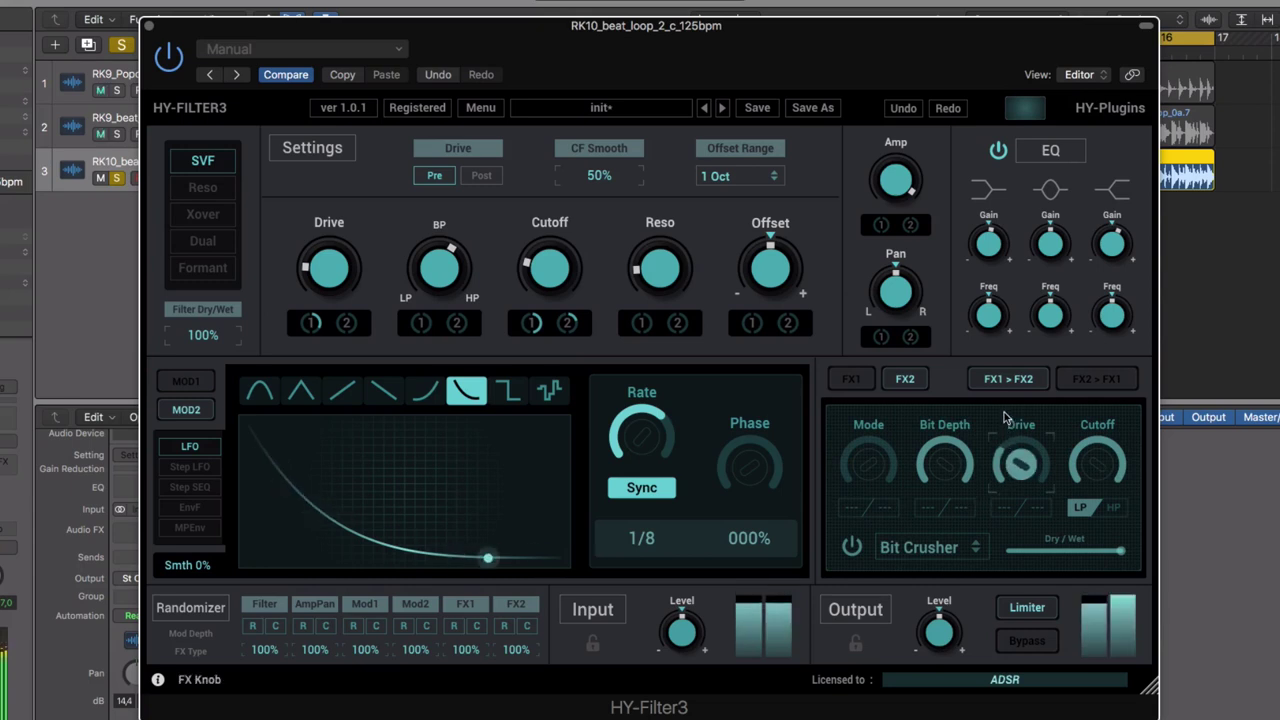
left_click(850, 379)
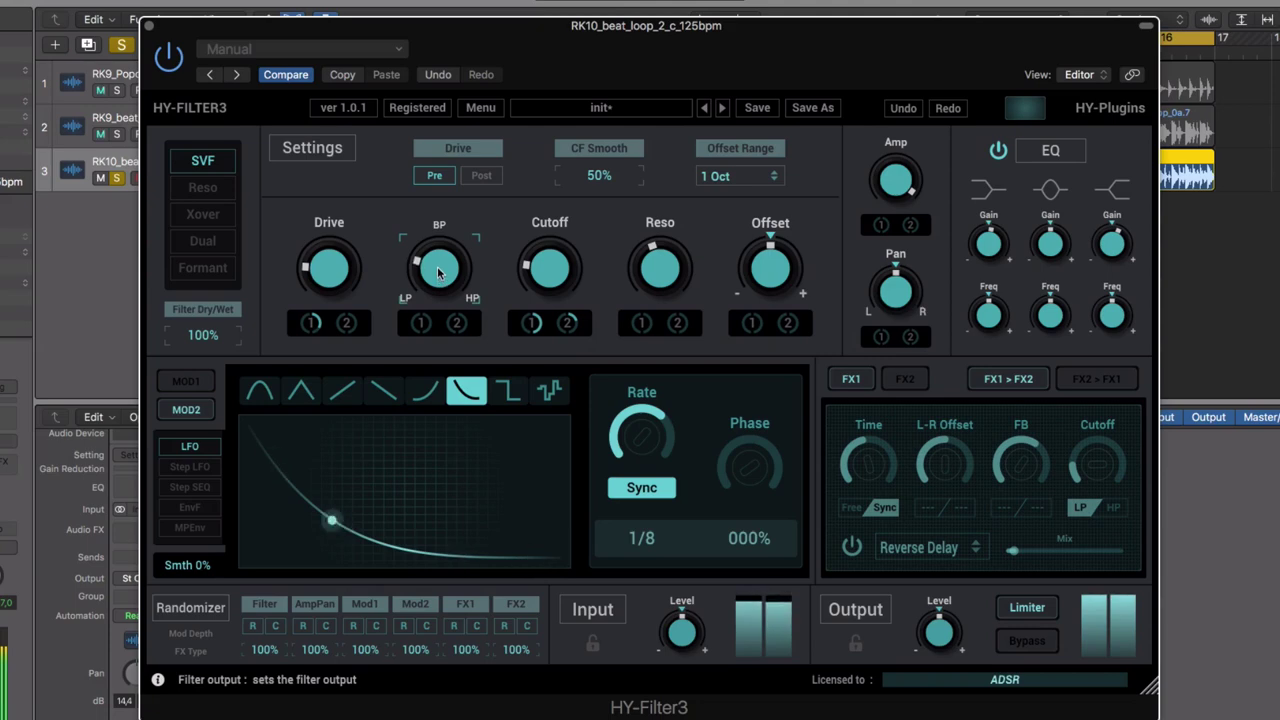
key("super+w")
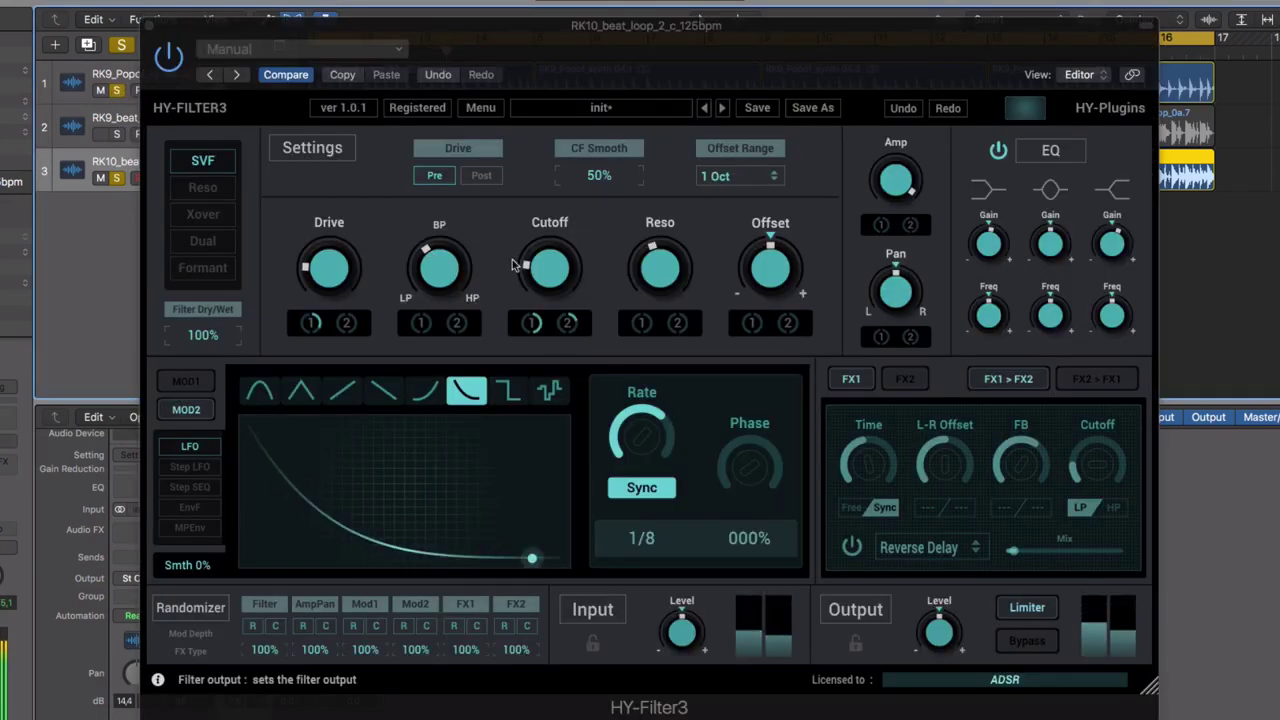
- Lower the filter resonance and turn Cutoff down to about 9 o'clock
left_click_drag(660, 268, 657, 306)
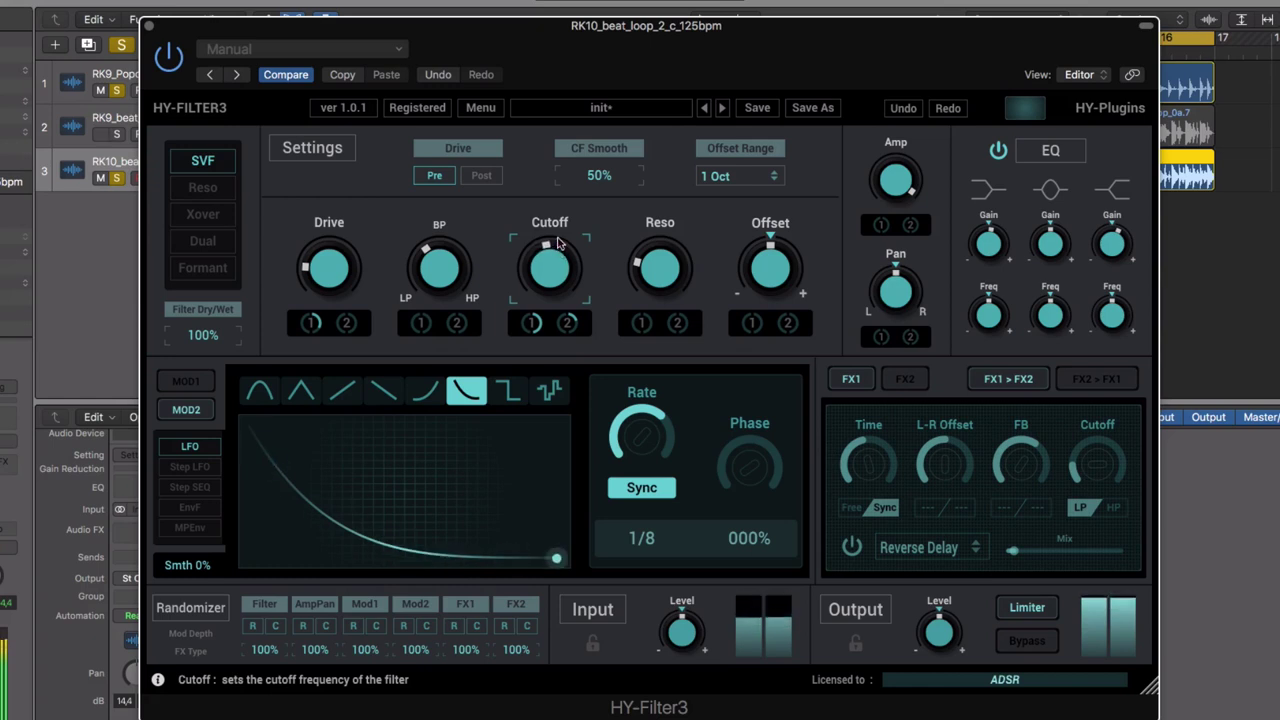
left_click_drag(558, 243, 559, 352)
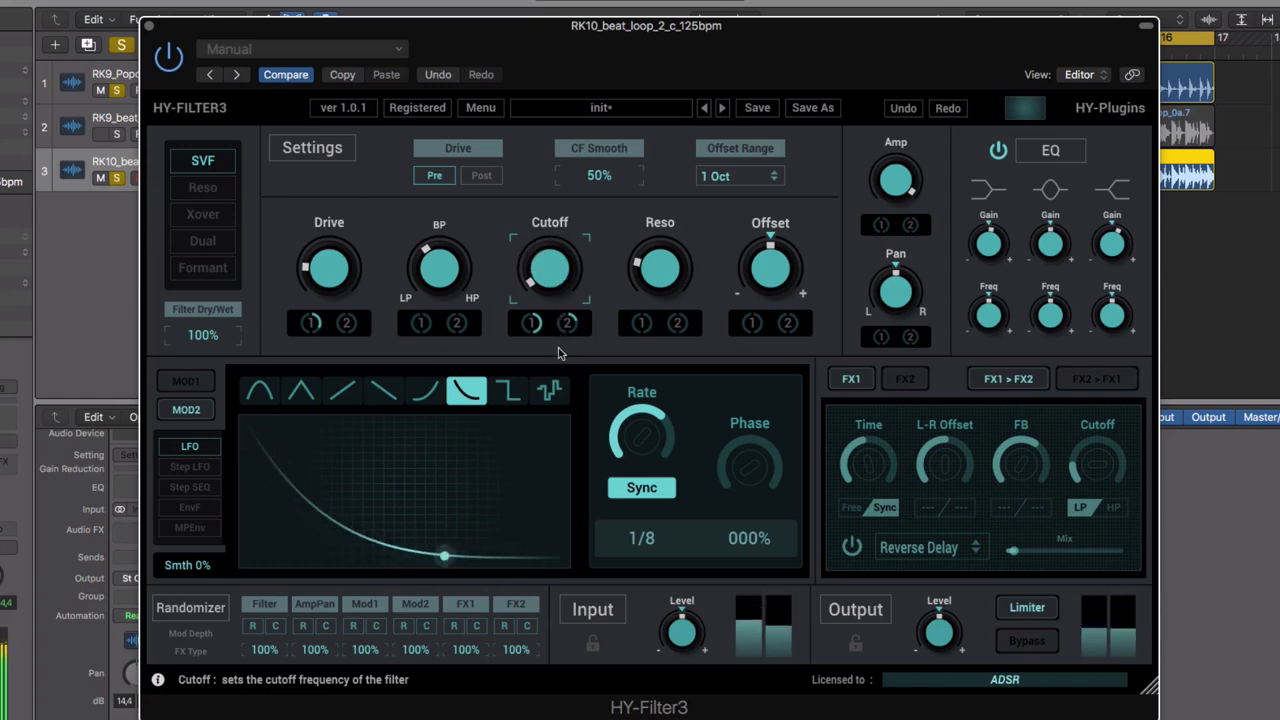